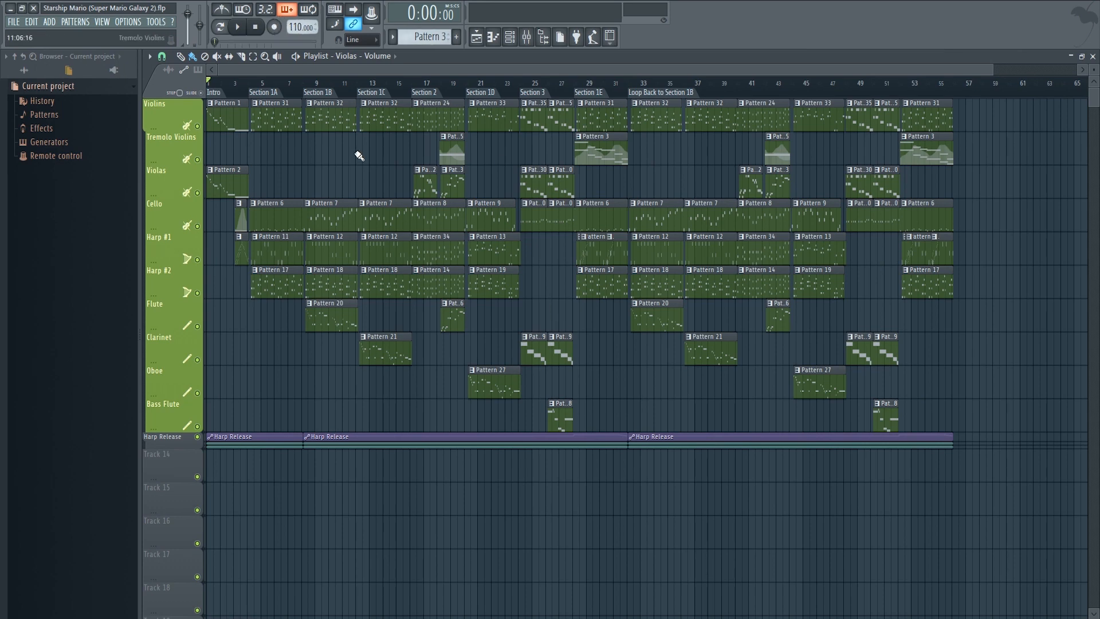
Step: Play the arrangement from the start of Section 1A for a few seconds and stop playback
scroll(346, 375, up, 4)
drag(534, 390, 550, 382)
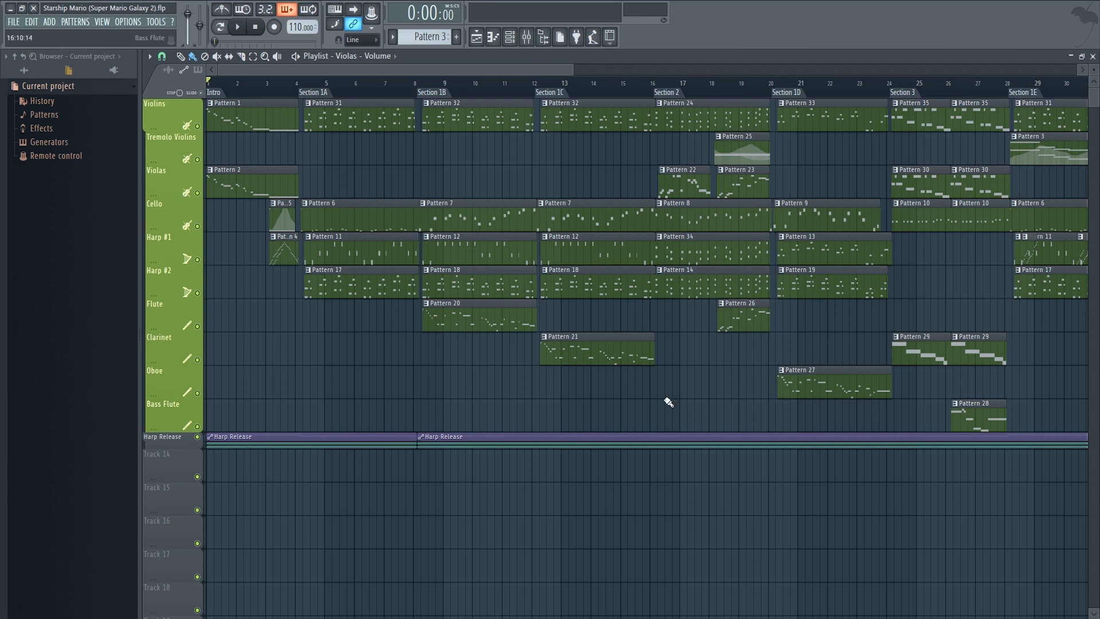
scroll(314, 172, up, 3)
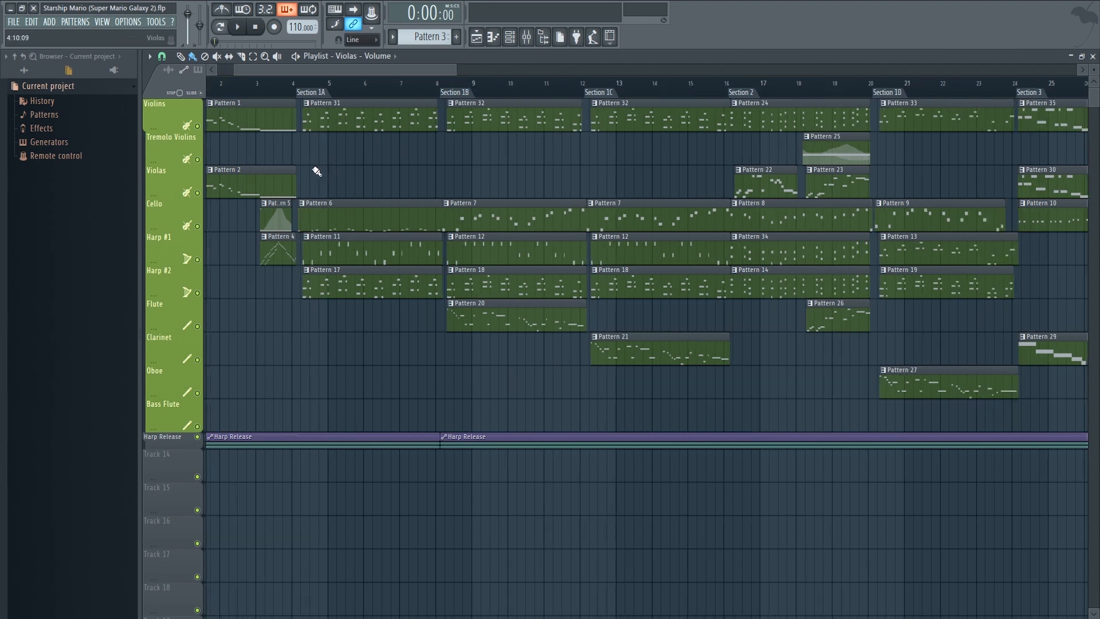
click(384, 84)
key(space)
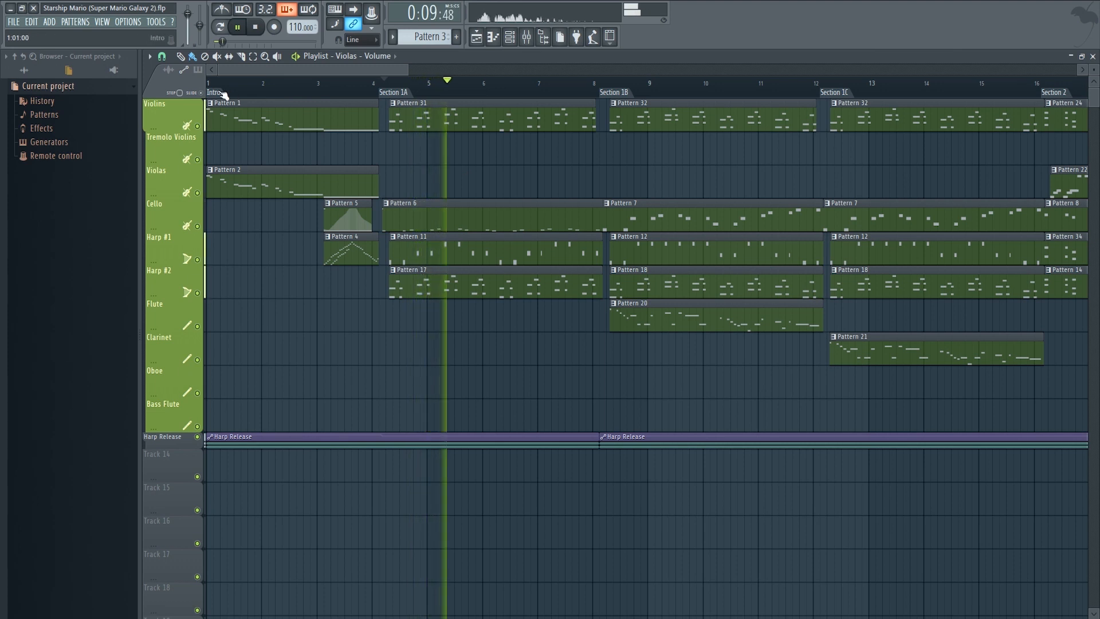
key(space)
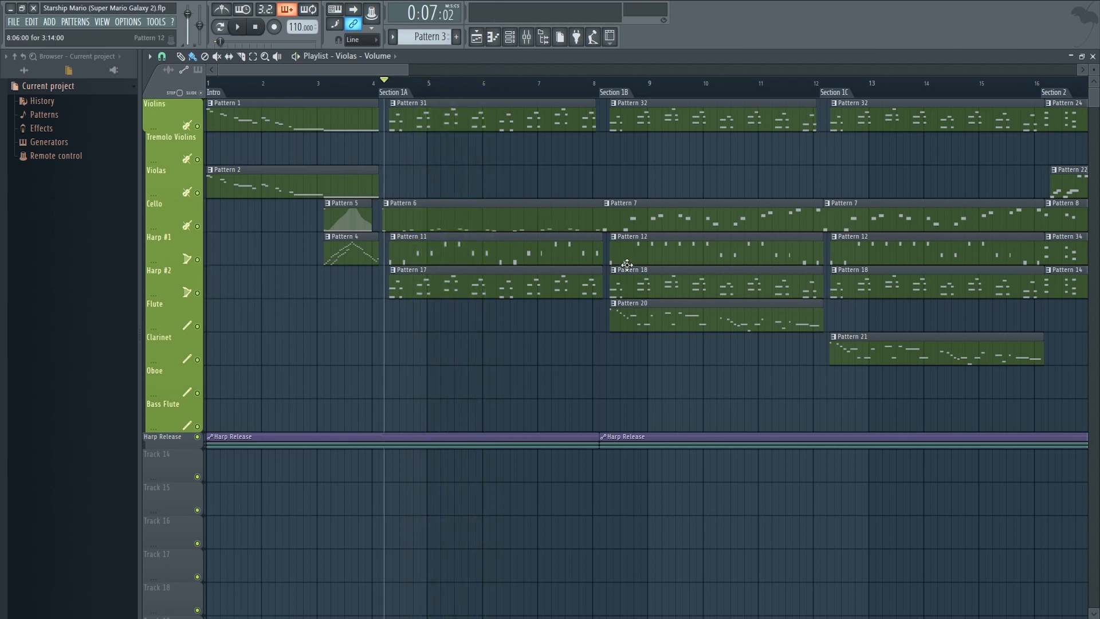
Step: Examine how the instrument clips are laid out from Section 1B through the loop back to Section 1B
scroll(685, 289, right, 3)
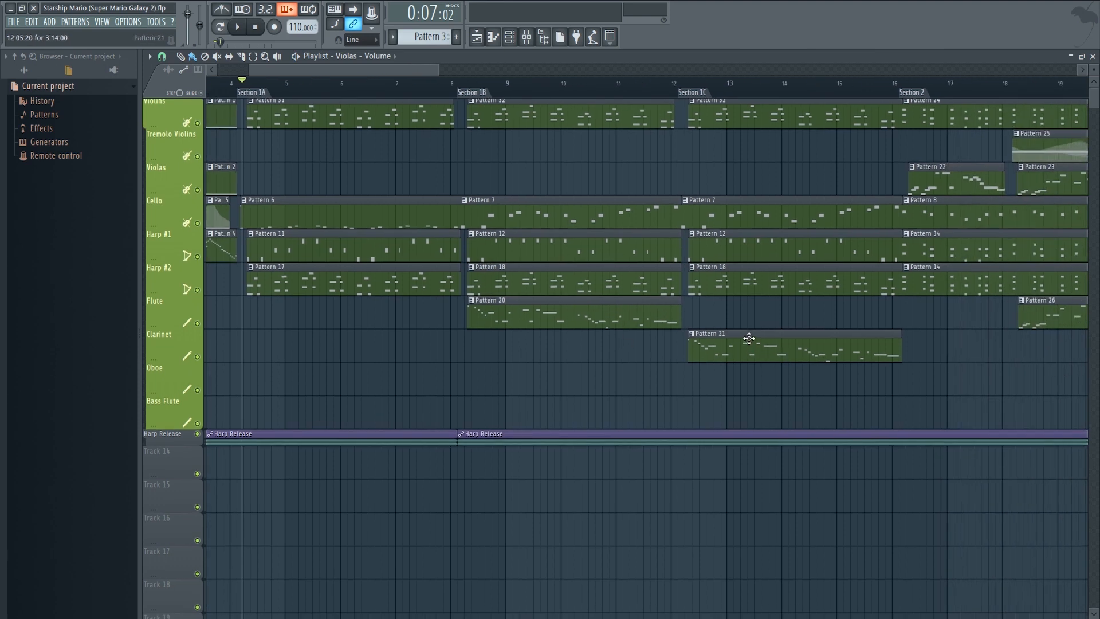
scroll(748, 338, down, 2)
scroll(768, 337, right, 3)
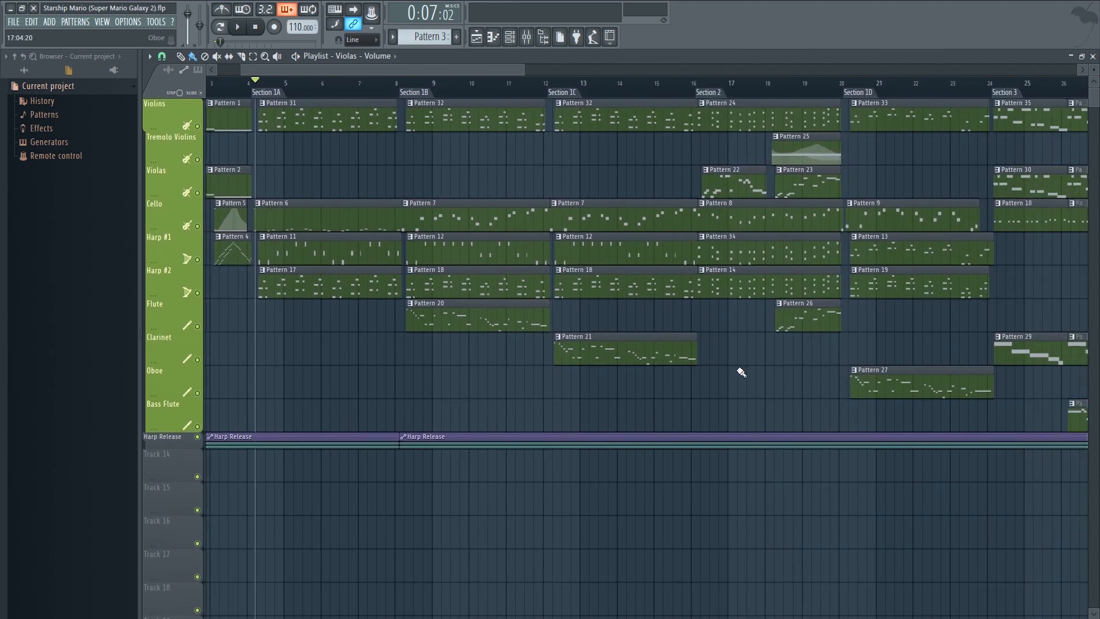
scroll(739, 364, right, 4)
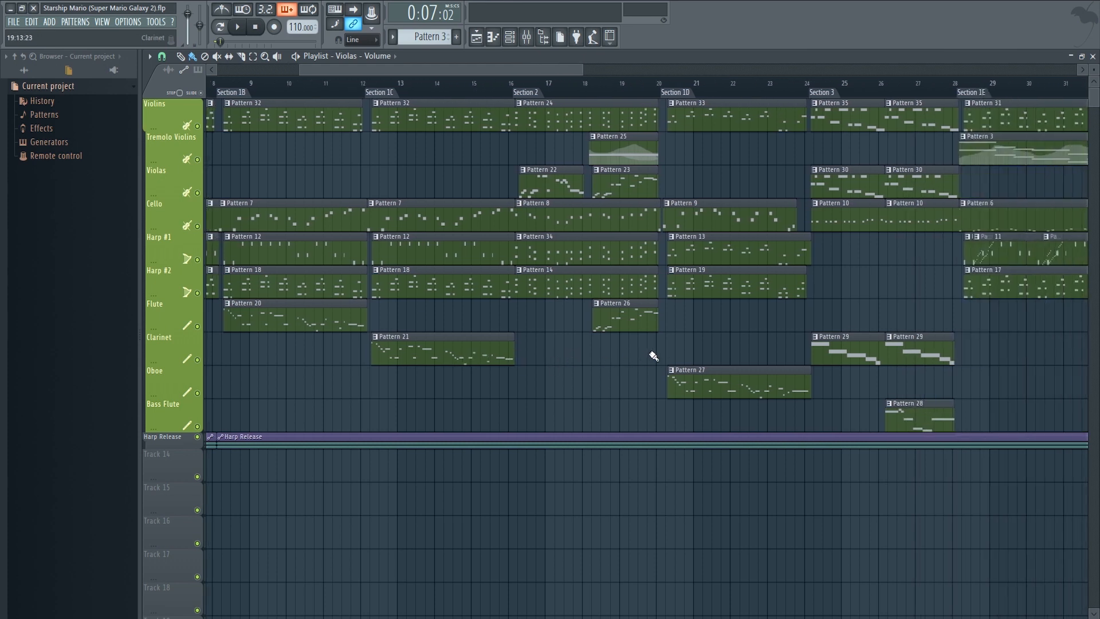
scroll(653, 356, right, 6)
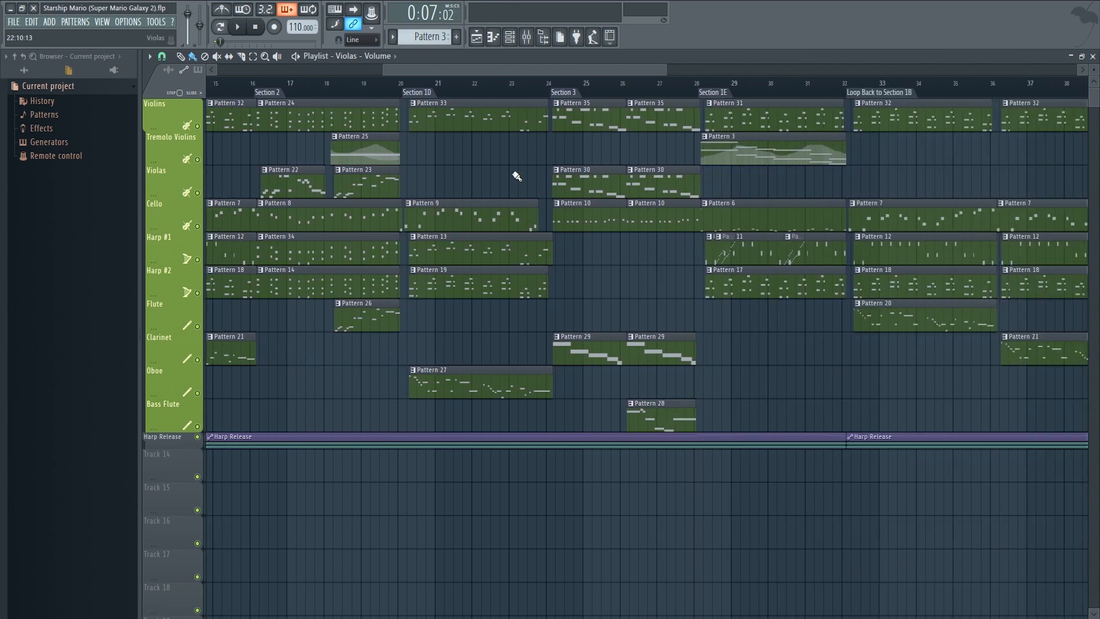
scroll(602, 178, right, 3)
scroll(547, 164, down, 3)
scroll(538, 206, left, 4)
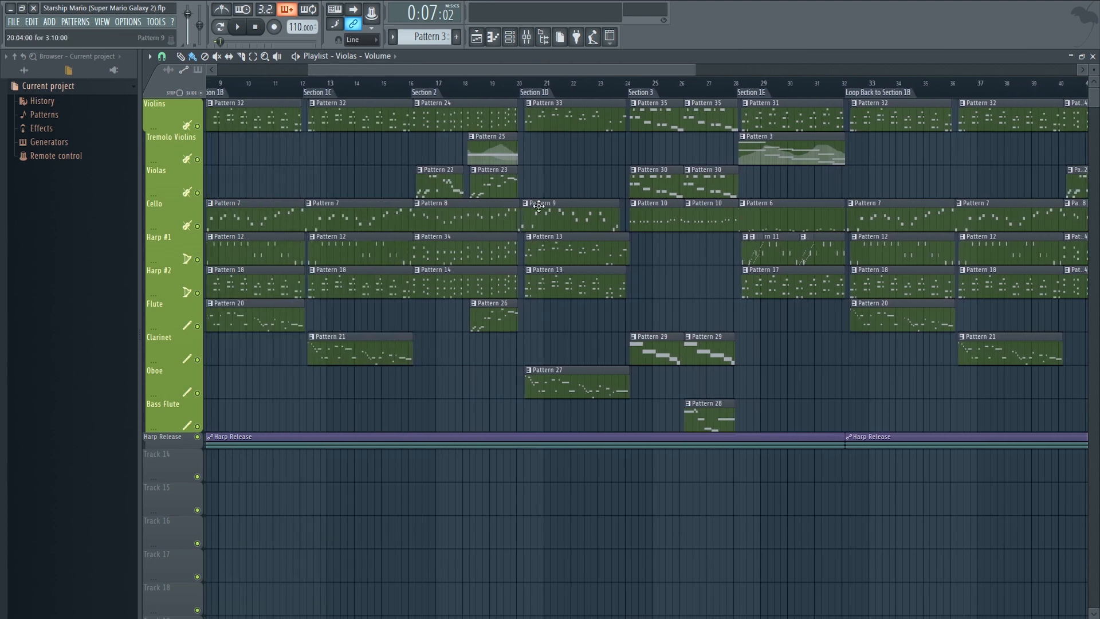
Step: Play the arrangement from bar 18 in Section 2, where the tremolo violins and flute enter
scroll(539, 206, up, 3)
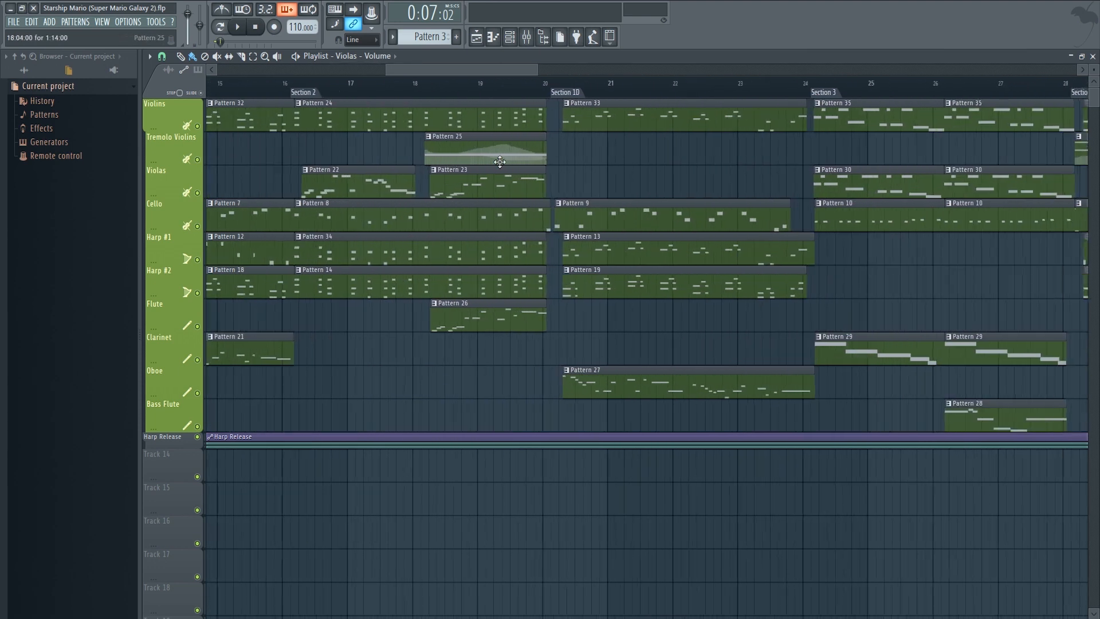
click(416, 86)
key(space)
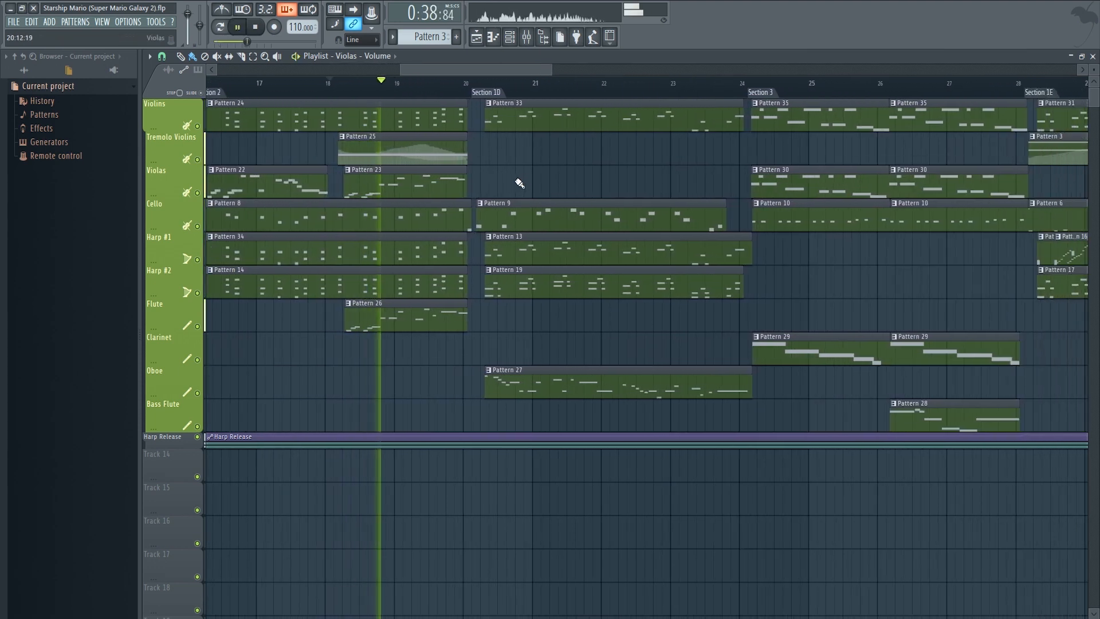
scroll(687, 179, down, 4)
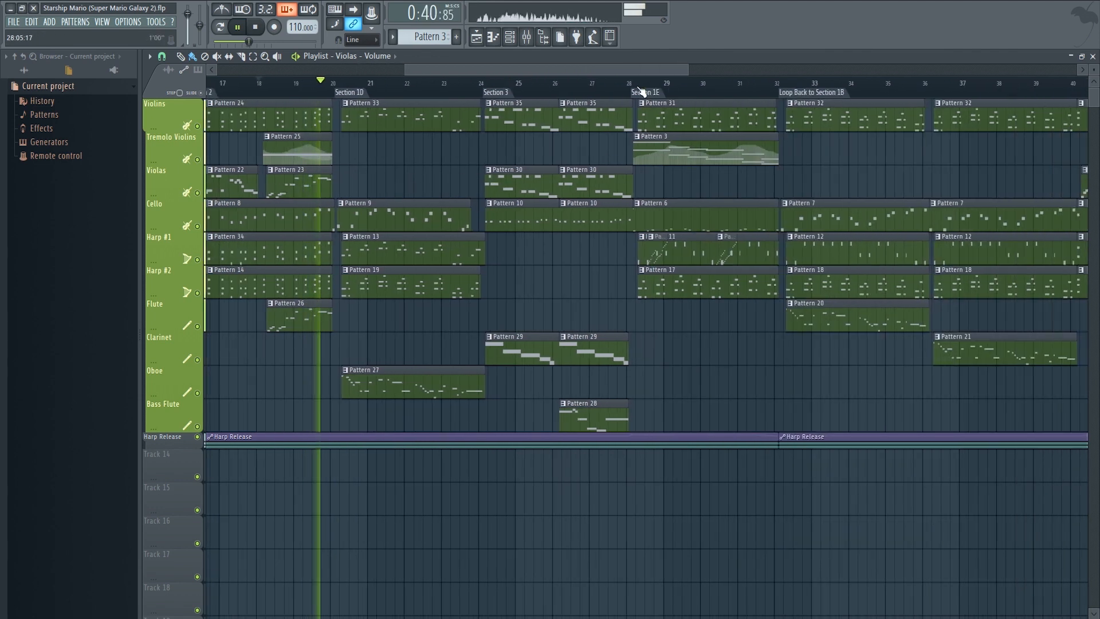
Step: Continue playback from the start of Section 1E to hear the tremolo violins, and stop it
click(639, 86)
scroll(597, 179, up, 3)
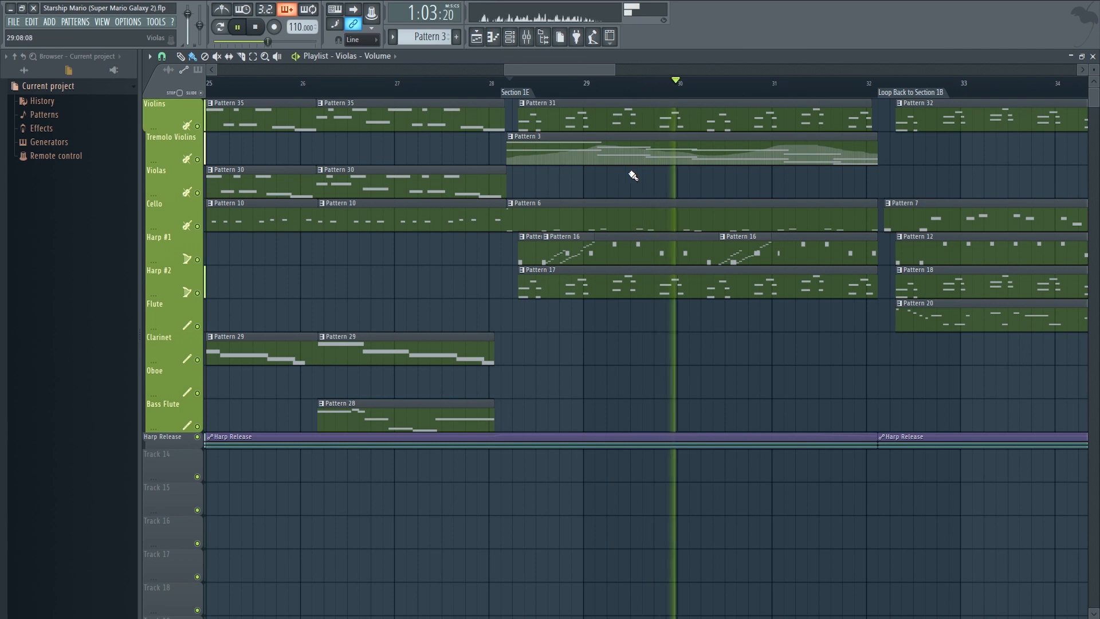
key(space)
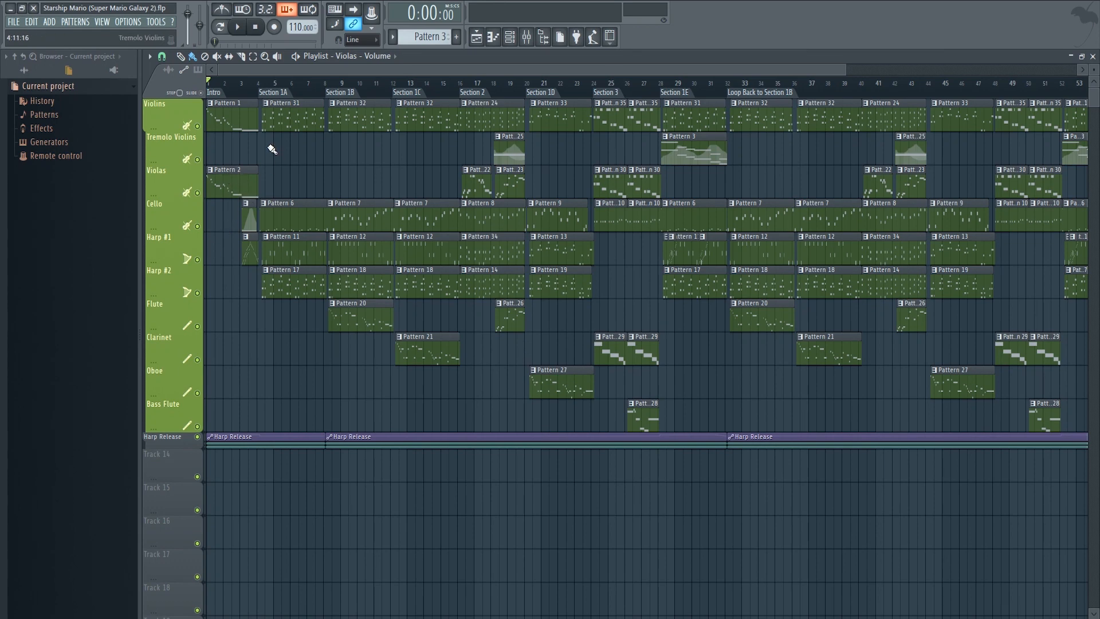
Step: View the FabFilter Pro-Q 2 equalizer on the Violins mixer track and return to the playlist
ctrl+scroll(490, 293, up, 3)
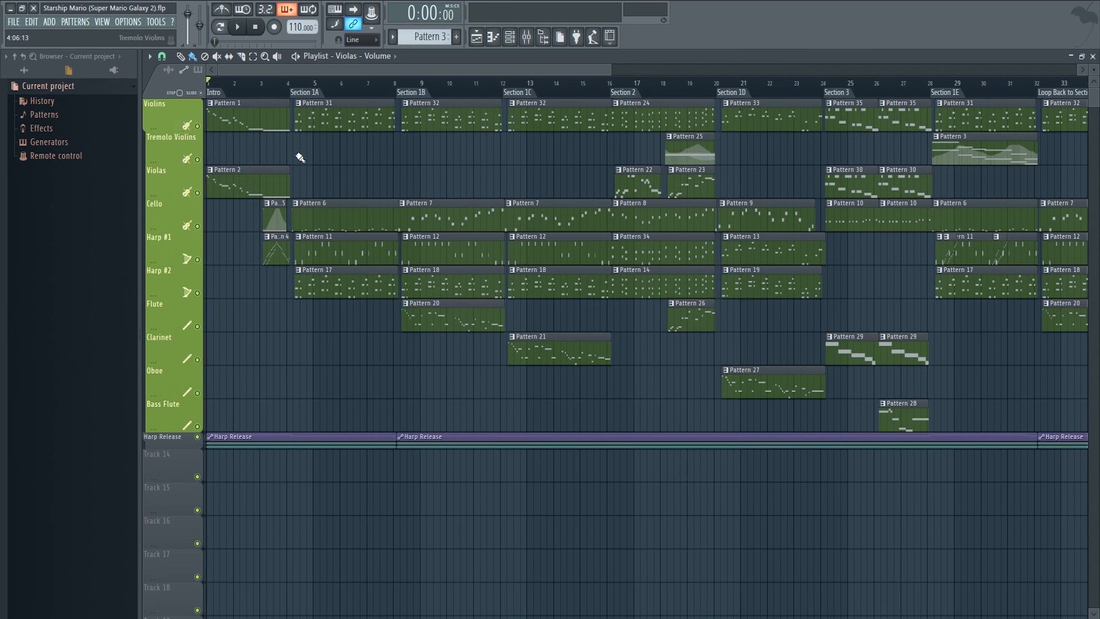
click(526, 38)
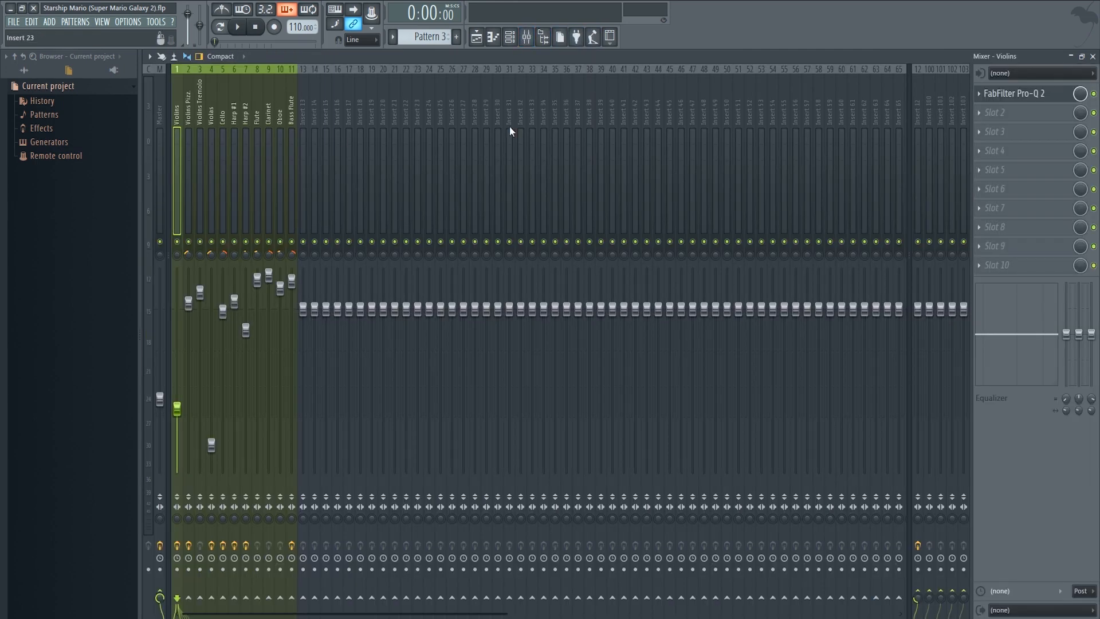
click(1025, 95)
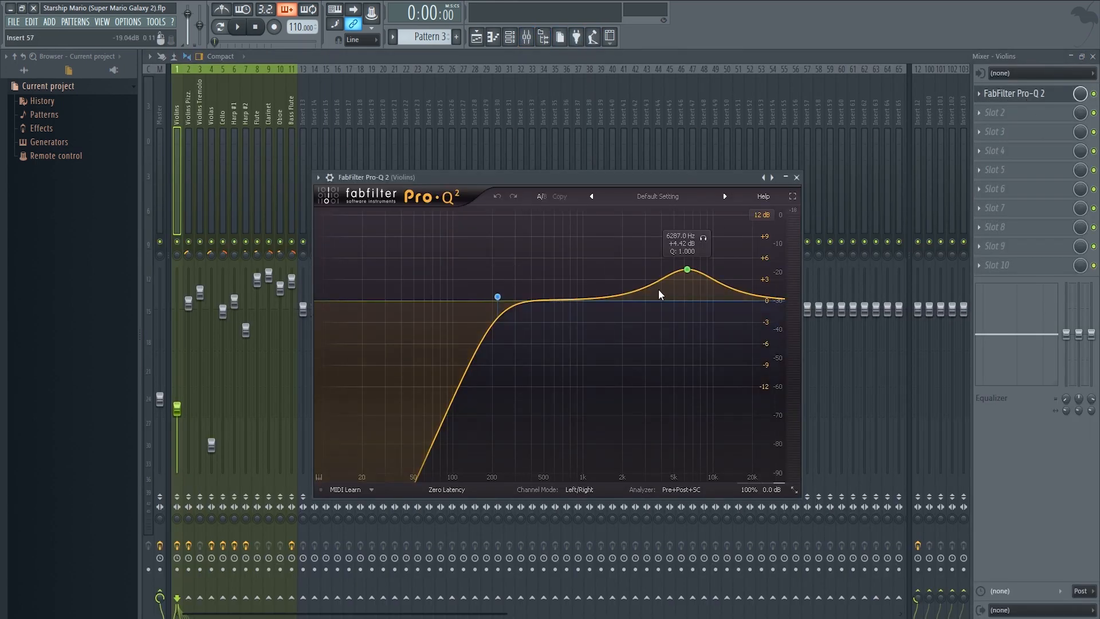
click(476, 38)
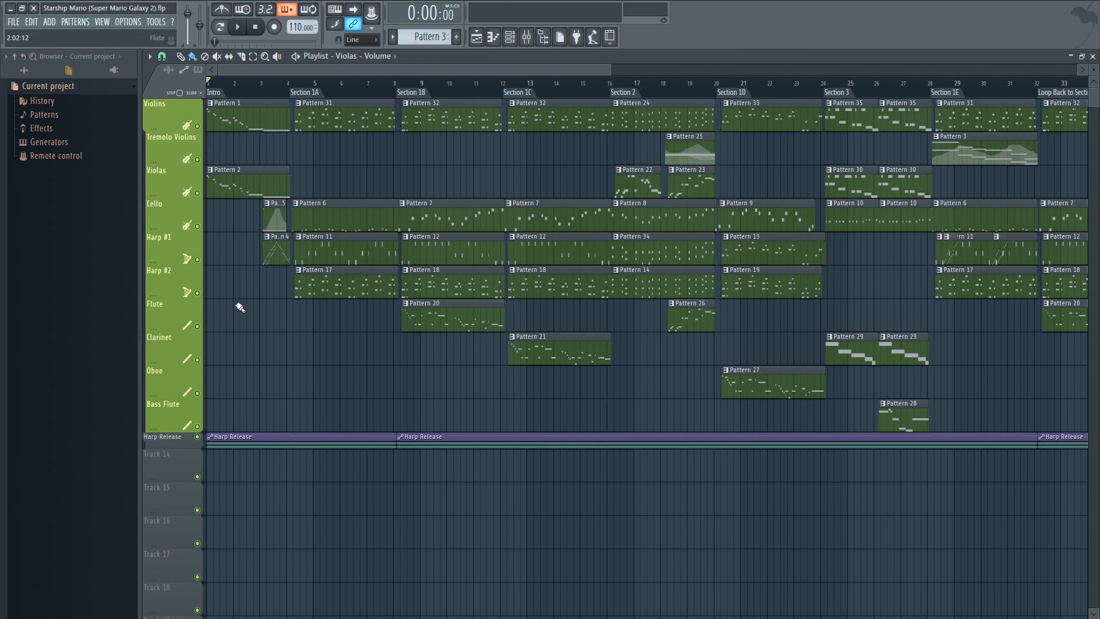
Step: Solo the Harp #1 track and play it from the start of Section 1A
scroll(273, 314, up, 2)
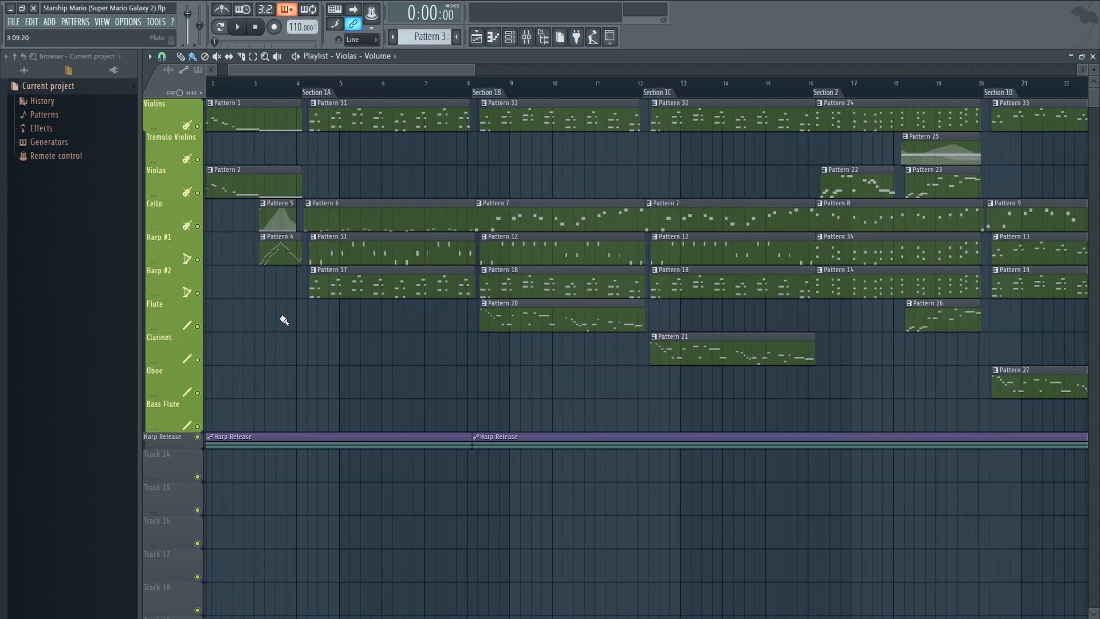
ctrl+click(197, 259)
click(319, 87)
key(space)
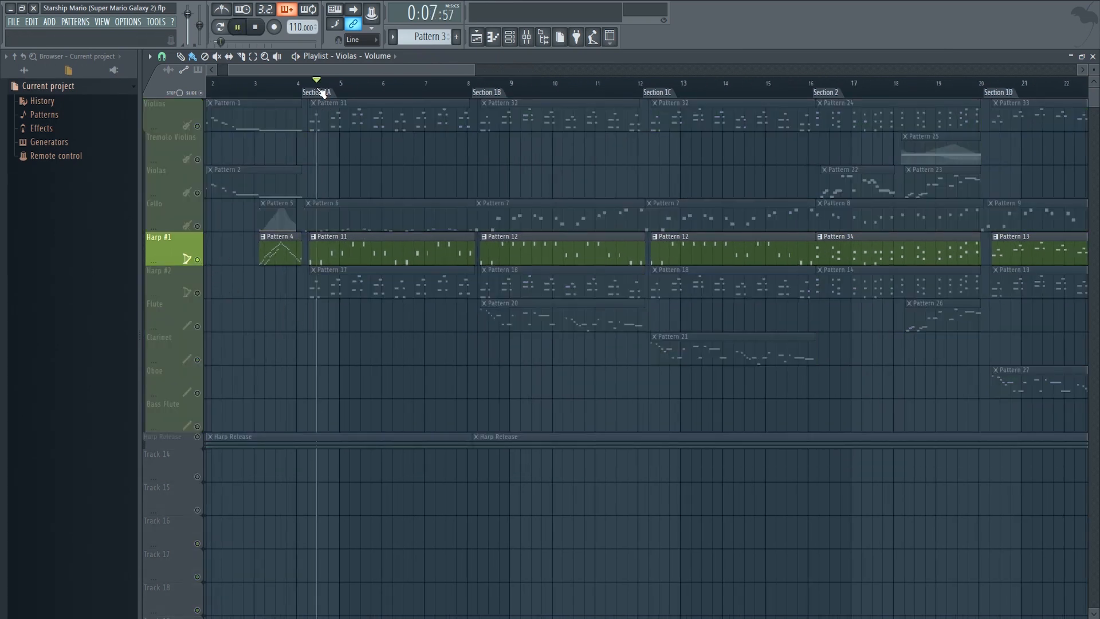
scroll(341, 206, up, 3)
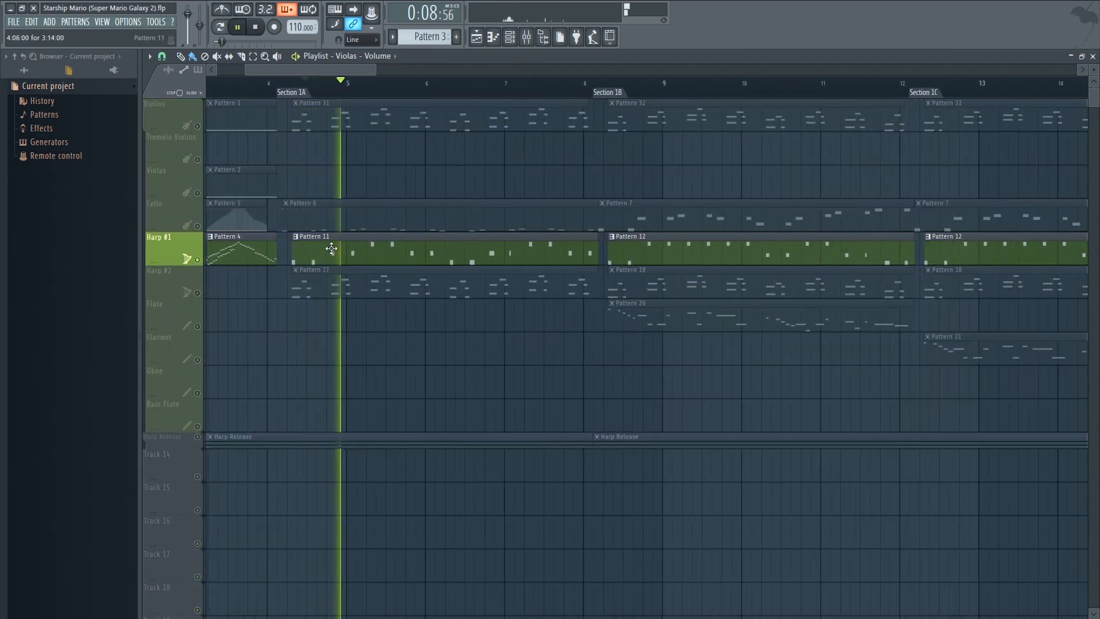
Step: Solo the Harp #2 track during playback, stop playback and restore all tracks
ctrl+click(197, 294)
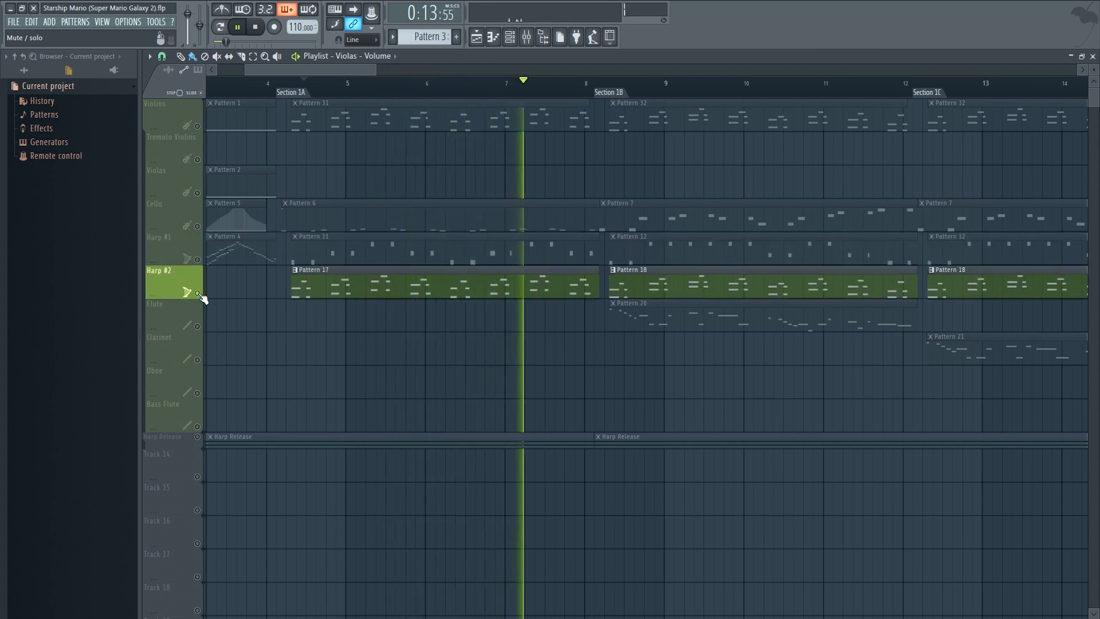
key(space)
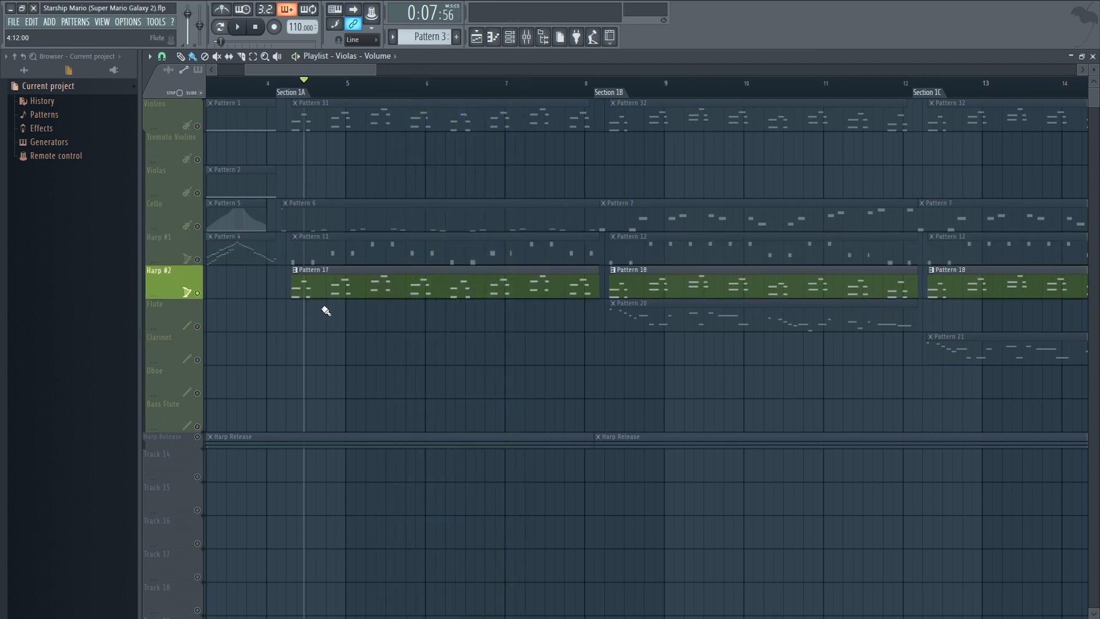
ctrl+click(198, 293)
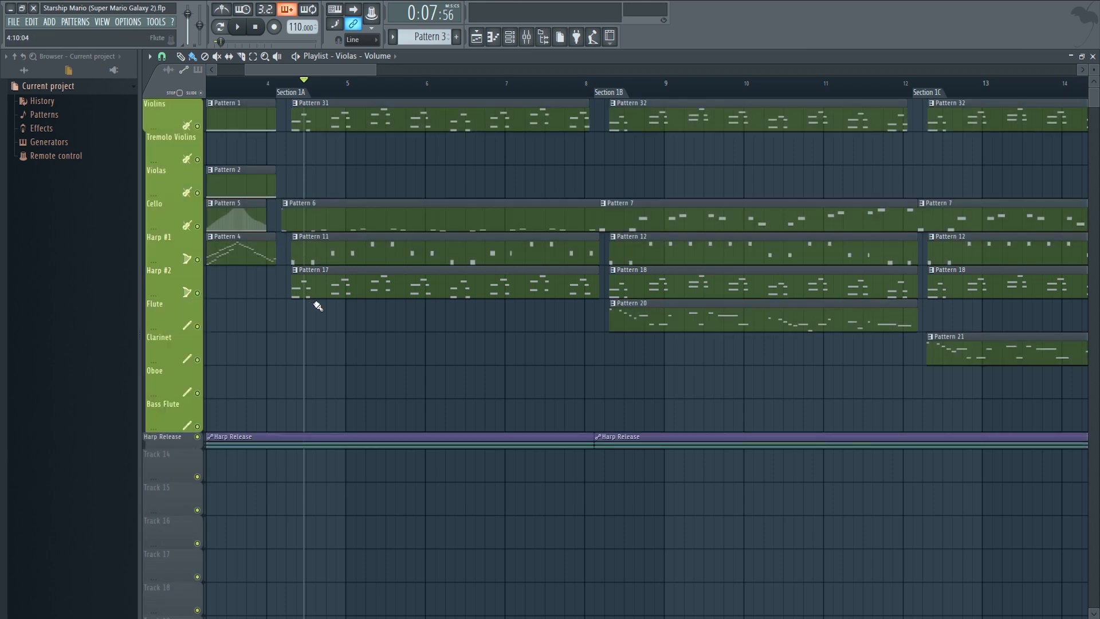
Step: Examine where the flute, clarinet, oboe and bass flute clips fall across the arrangement's sections
scroll(321, 287, left, 3)
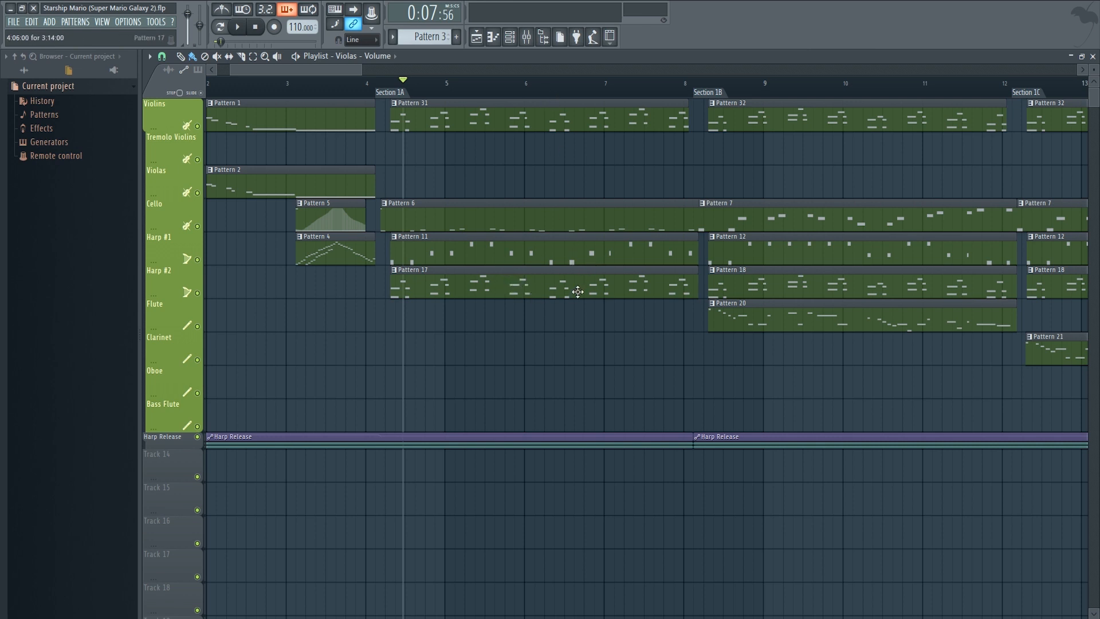
scroll(580, 318, down, 2)
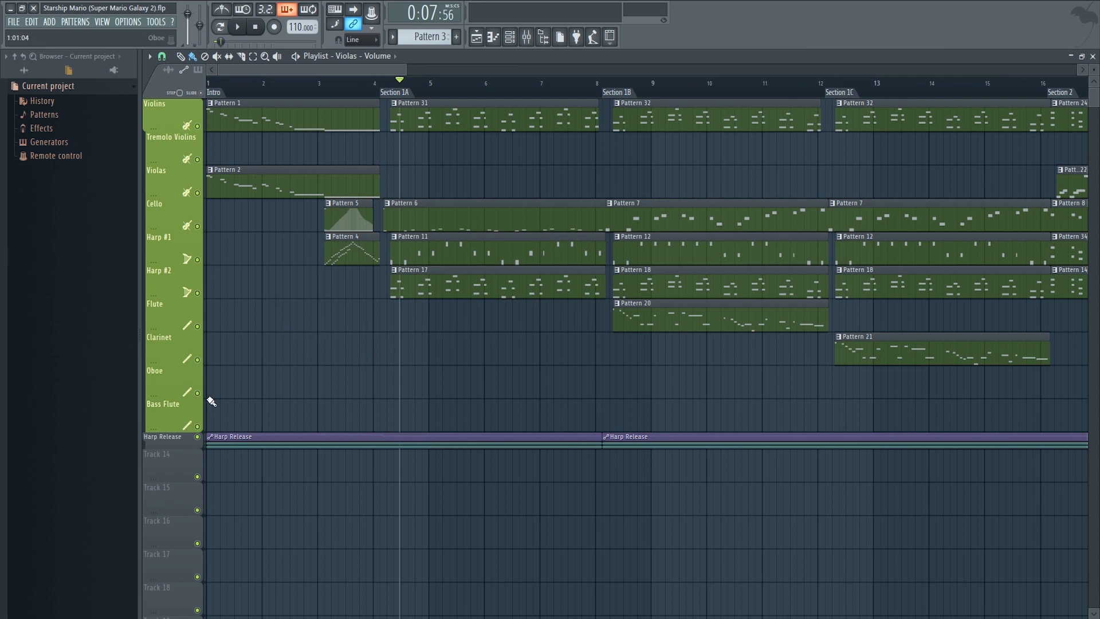
scroll(658, 401, up, 2)
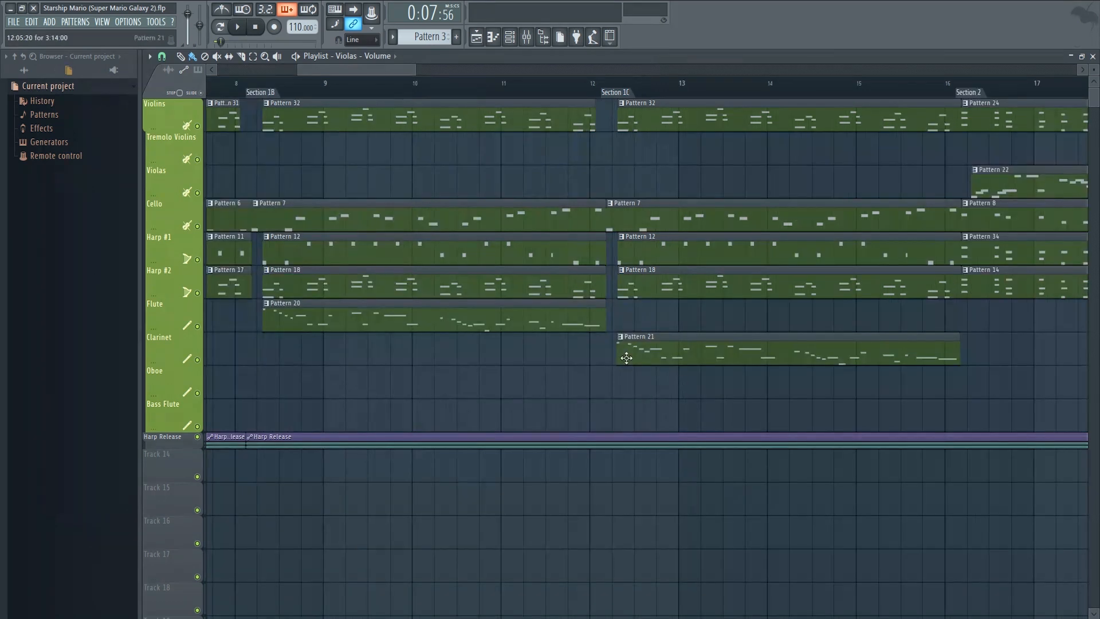
scroll(658, 372, right, 3)
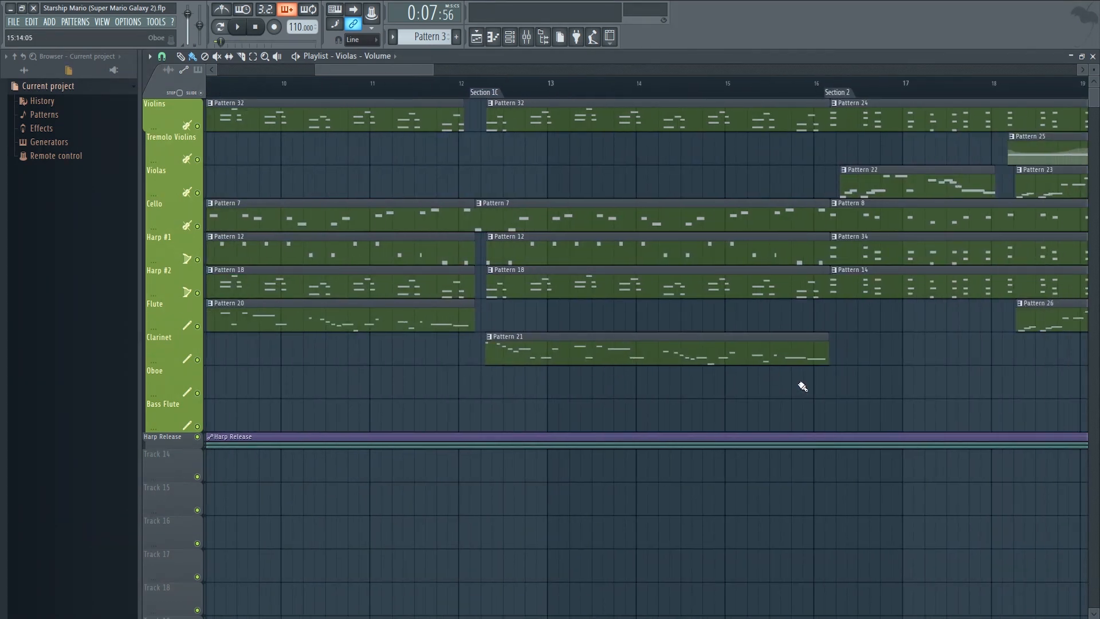
scroll(805, 385, down, 3)
scroll(811, 387, right, 6)
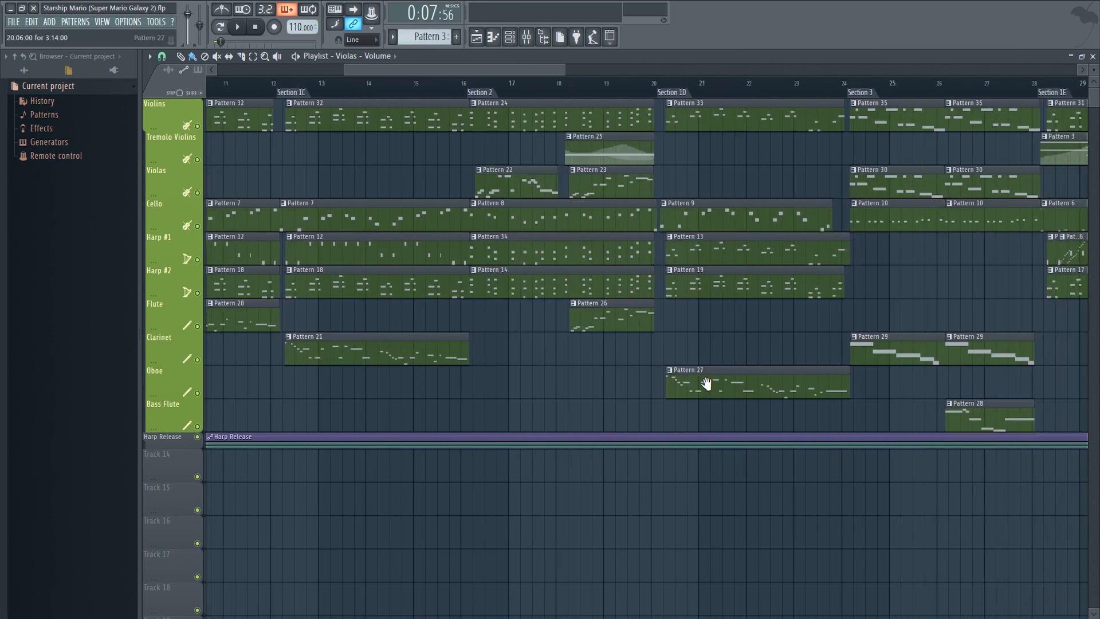
scroll(766, 339, right, 4)
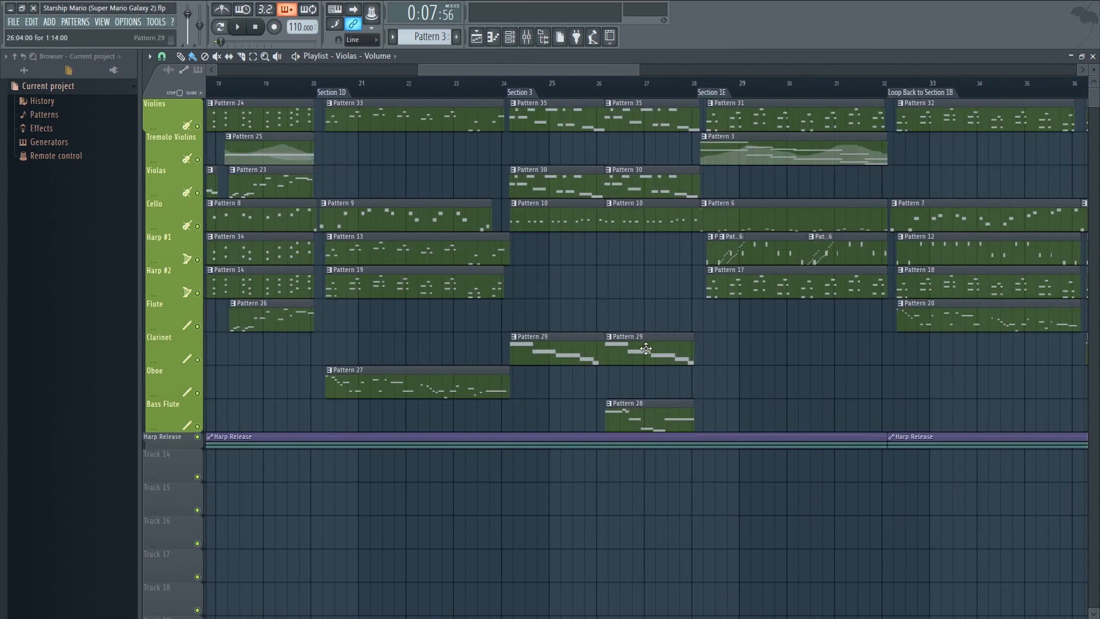
scroll(647, 383, up, 4)
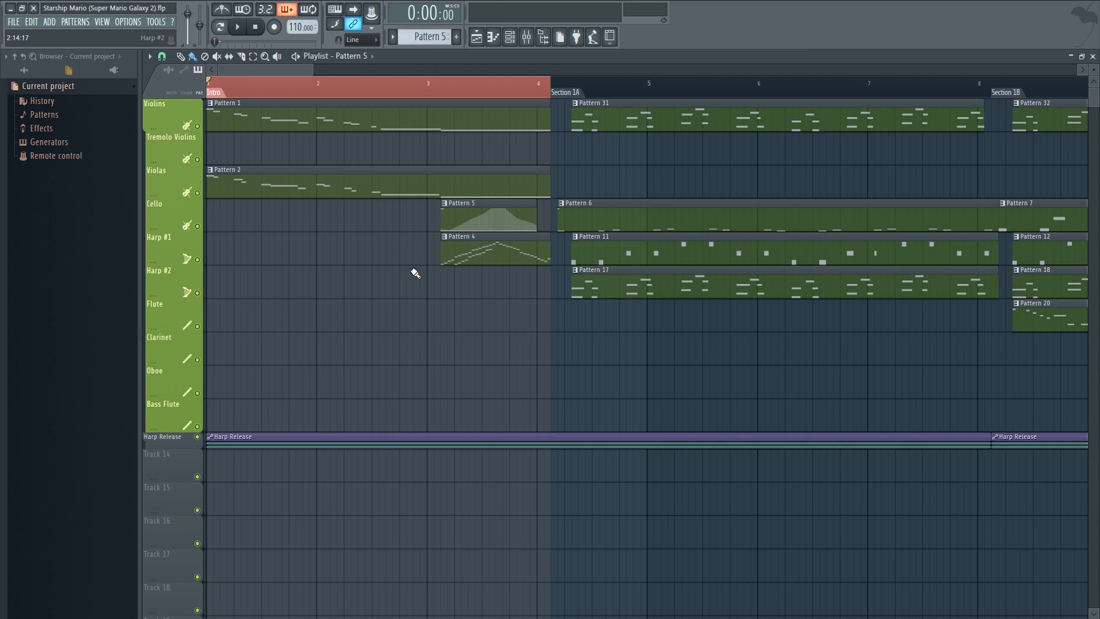
Step: Try playing the intro at a tempo of about 172 BPM and undo the tempo changes
drag(294, 27, 298, 25)
key(space)
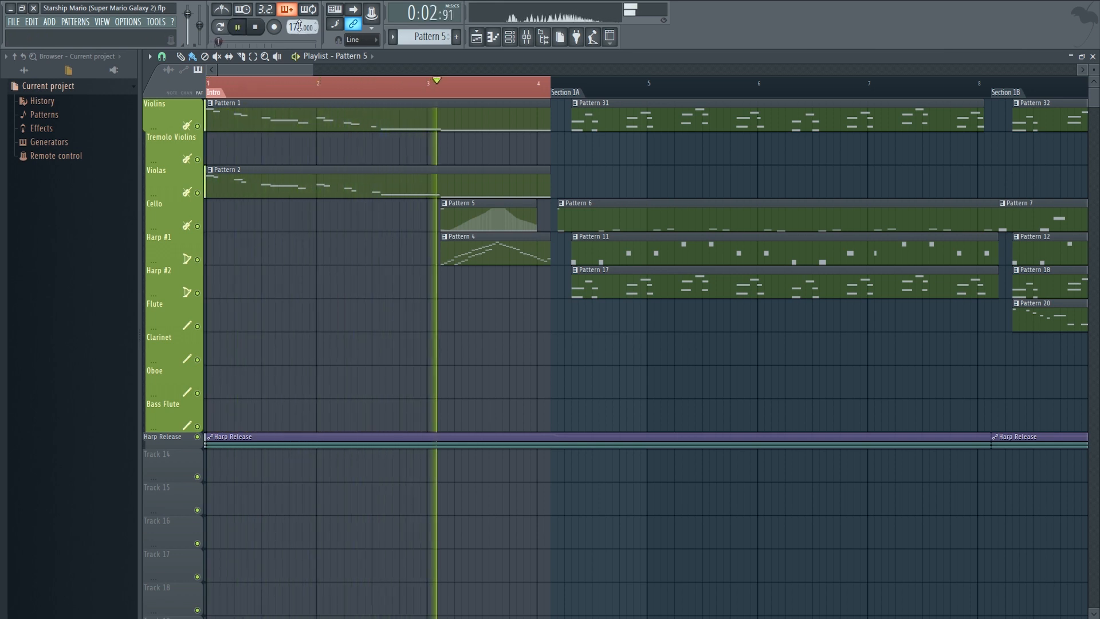
key(space)
drag(300, 27, 300, 51)
key(ctrl+alt+z)
key(ctrl+alt+z)
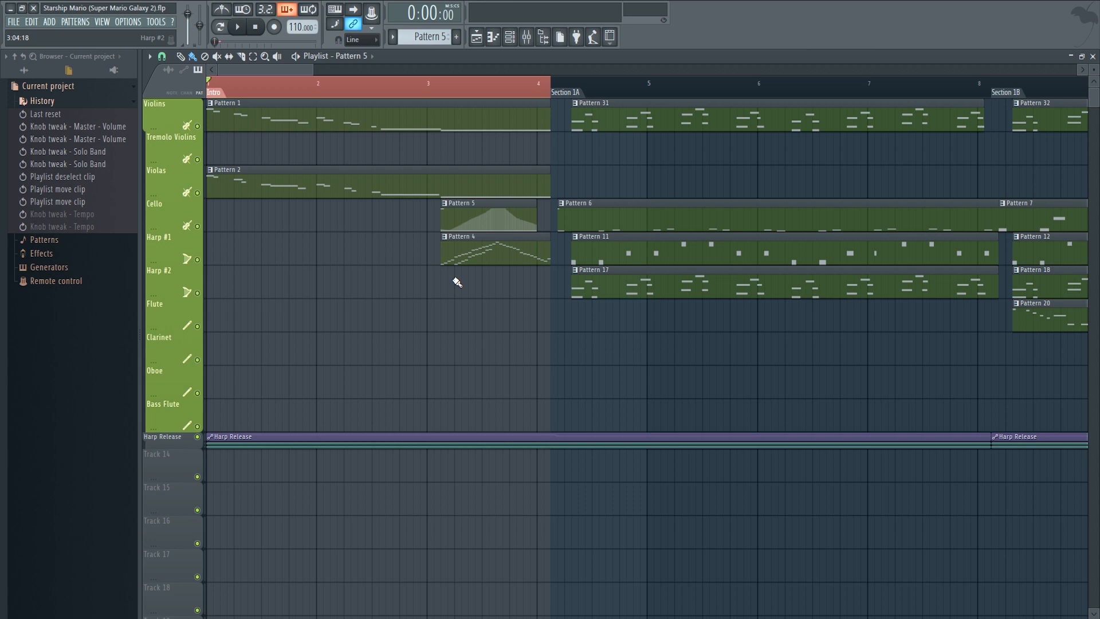
Step: View the intro's violin notes from Pattern 1 in the piano roll and return to the playlist
double_click(265, 103)
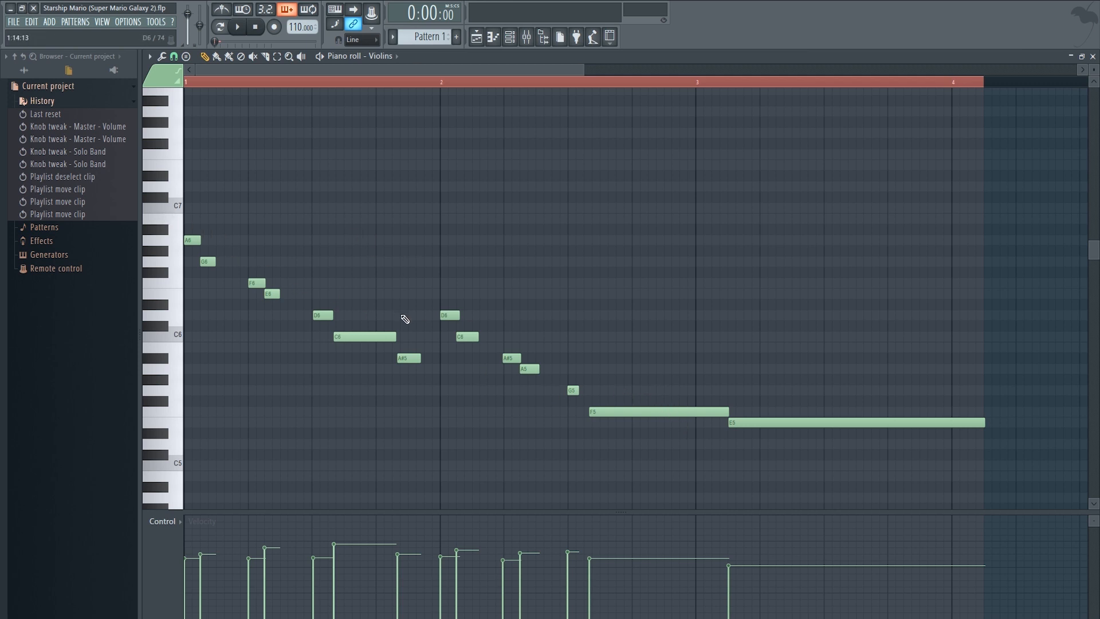
click(478, 37)
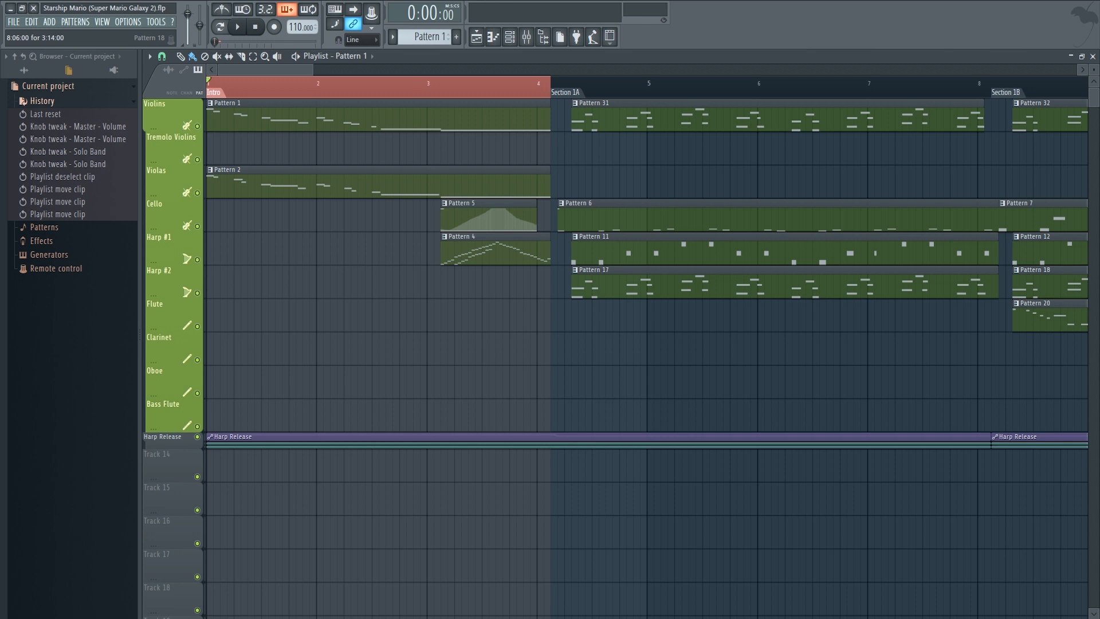
Step: Play the intro's cello note from Pattern 5 in the piano roll, stop playback and return to the playlist
ctrl+scroll(380, 269, up, 2)
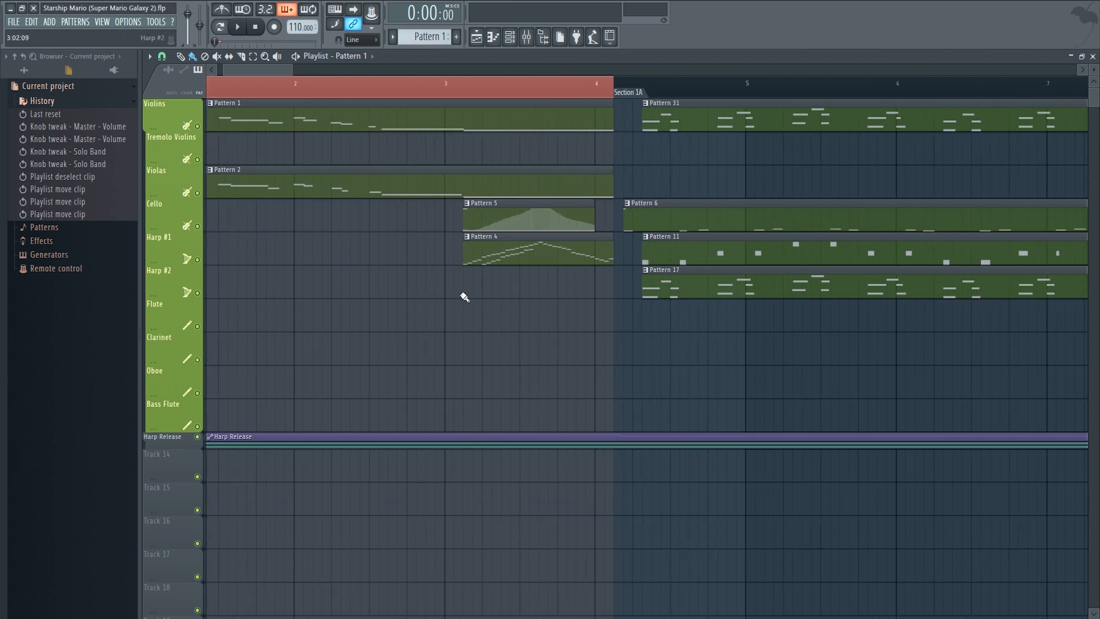
double_click(503, 207)
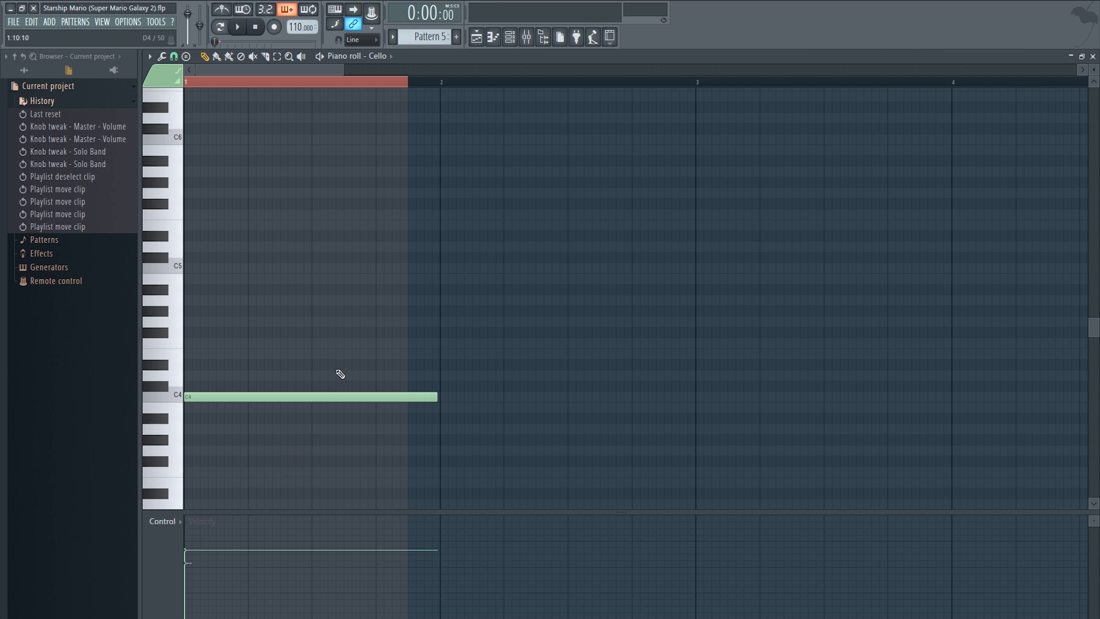
key(space)
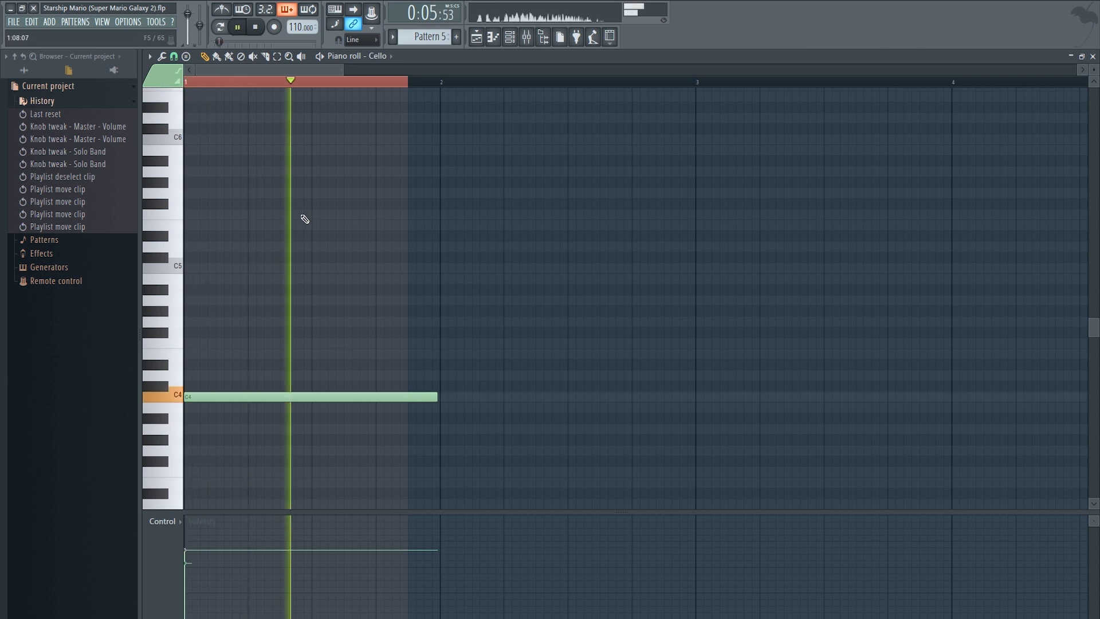
key(space)
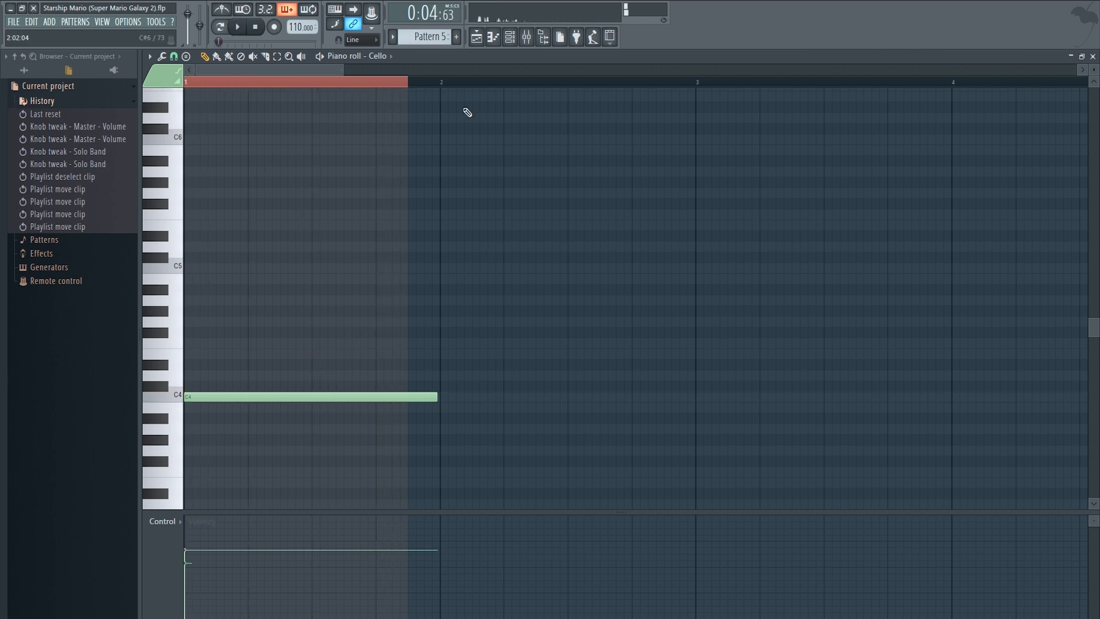
click(476, 37)
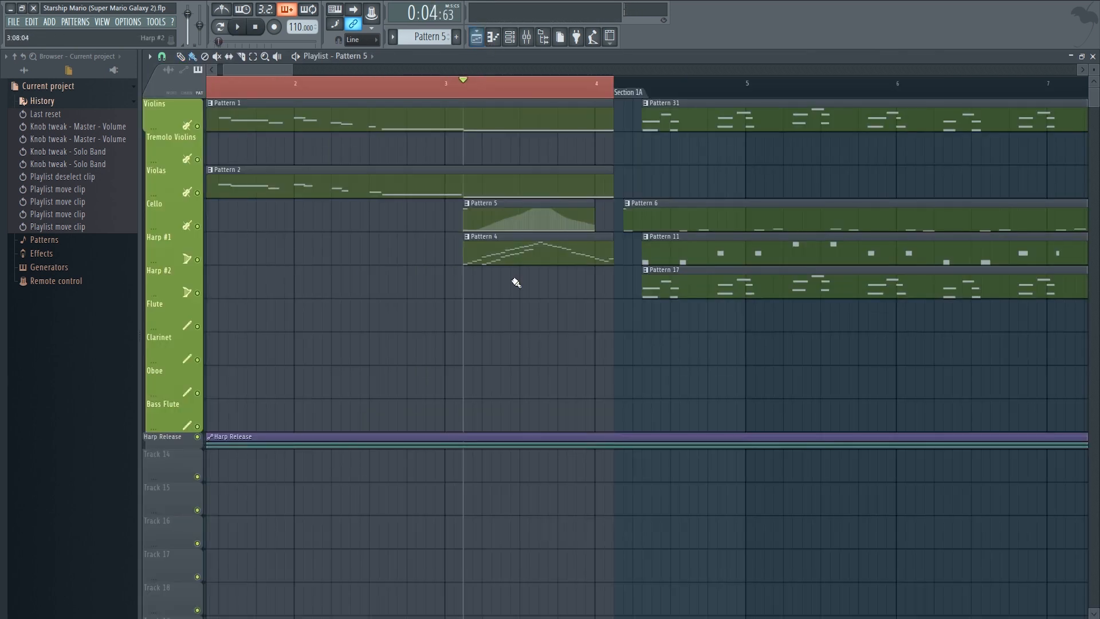
Step: Open the Harp #1 notes of Pattern 4 in the piano roll, play them in pattern mode and stop playback
double_click(510, 250)
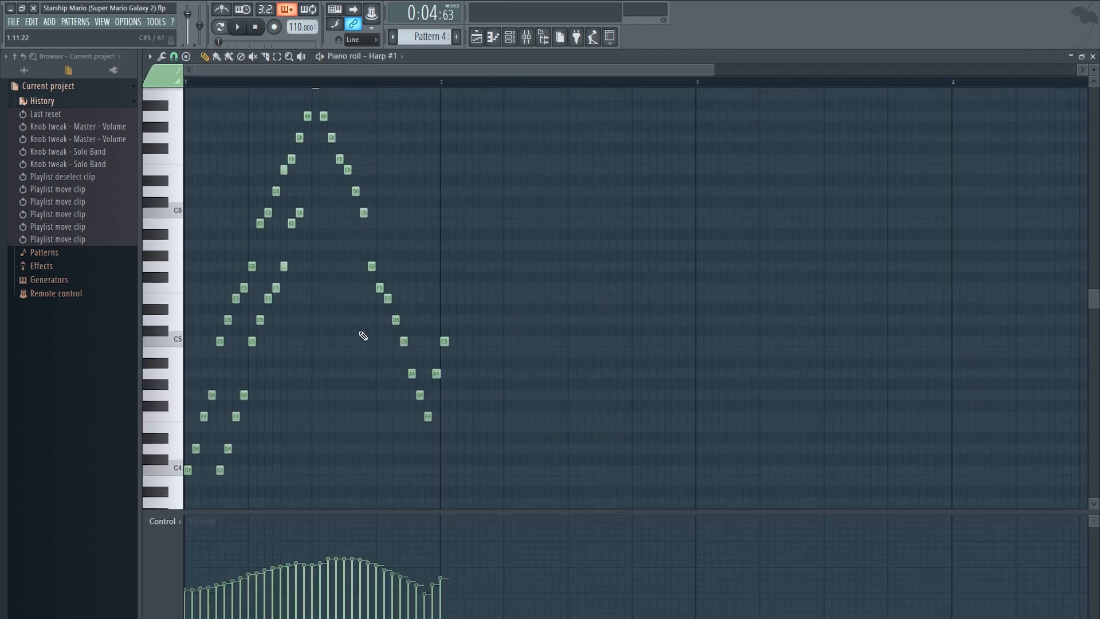
click(237, 27)
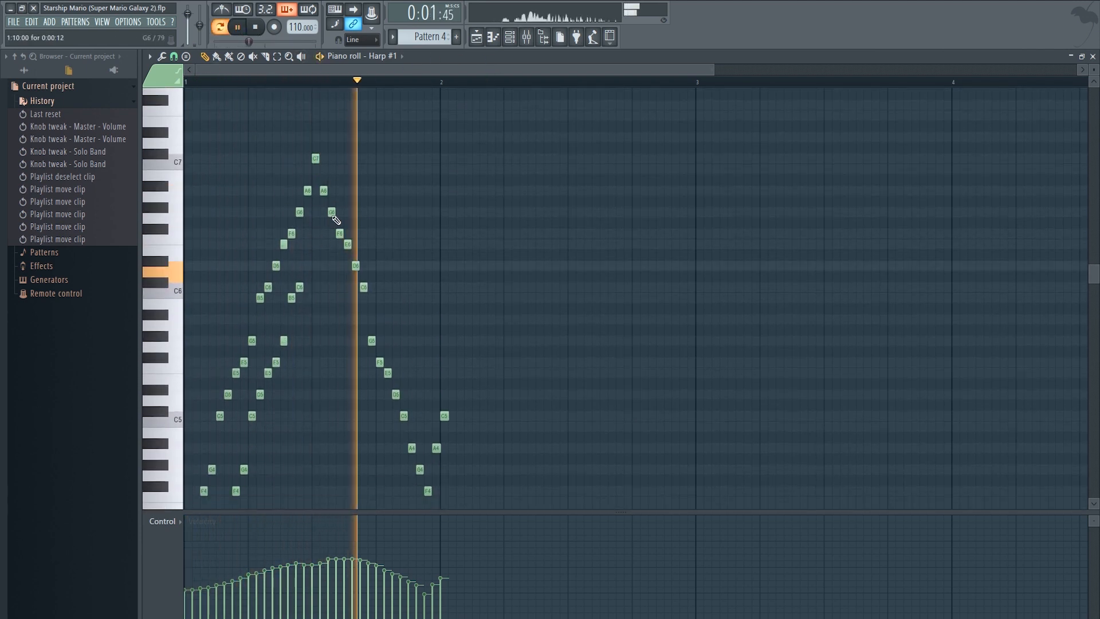
key(space)
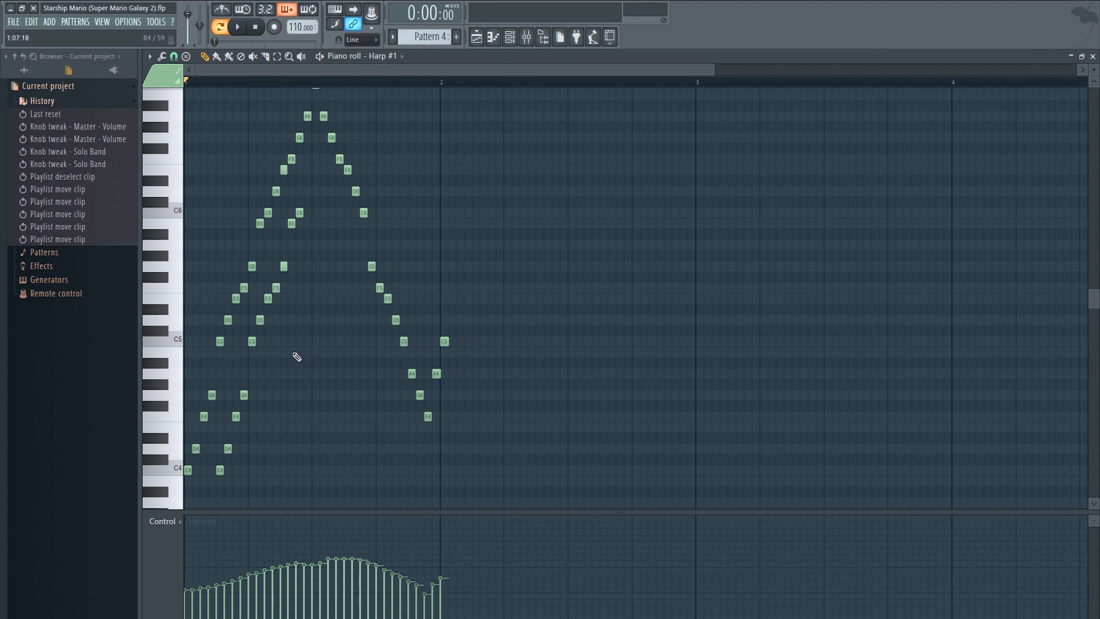
scroll(218, 420, up, 4)
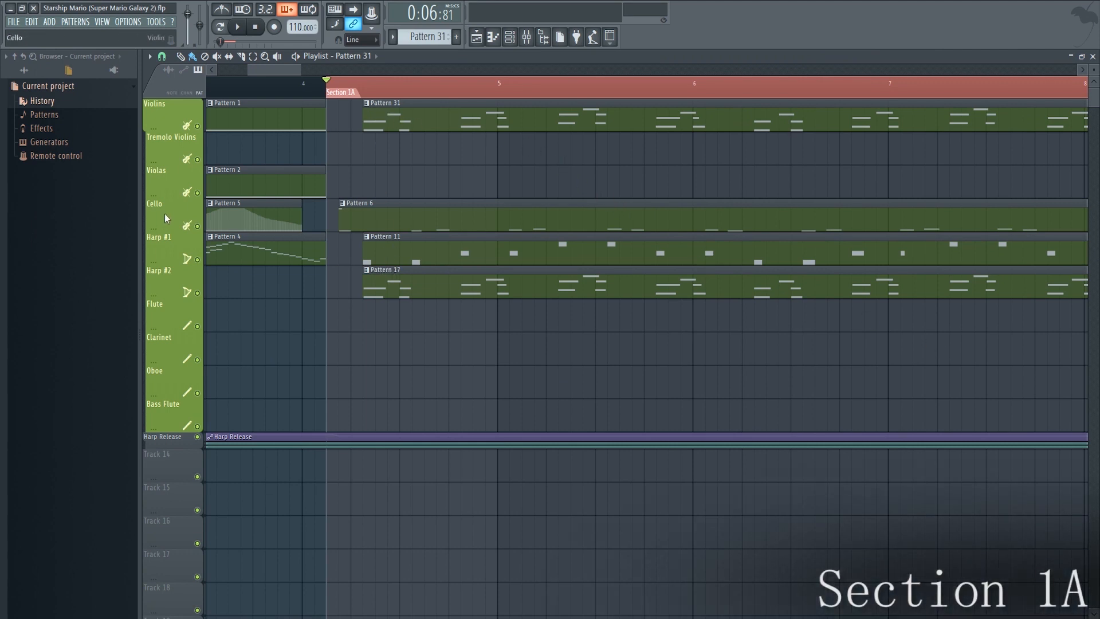
Step: Mute the Cello and Harp #1 tracks, play Section 1A while viewing Pattern 31's violin notes, and return to the playlist
click(197, 226)
click(197, 259)
key(space)
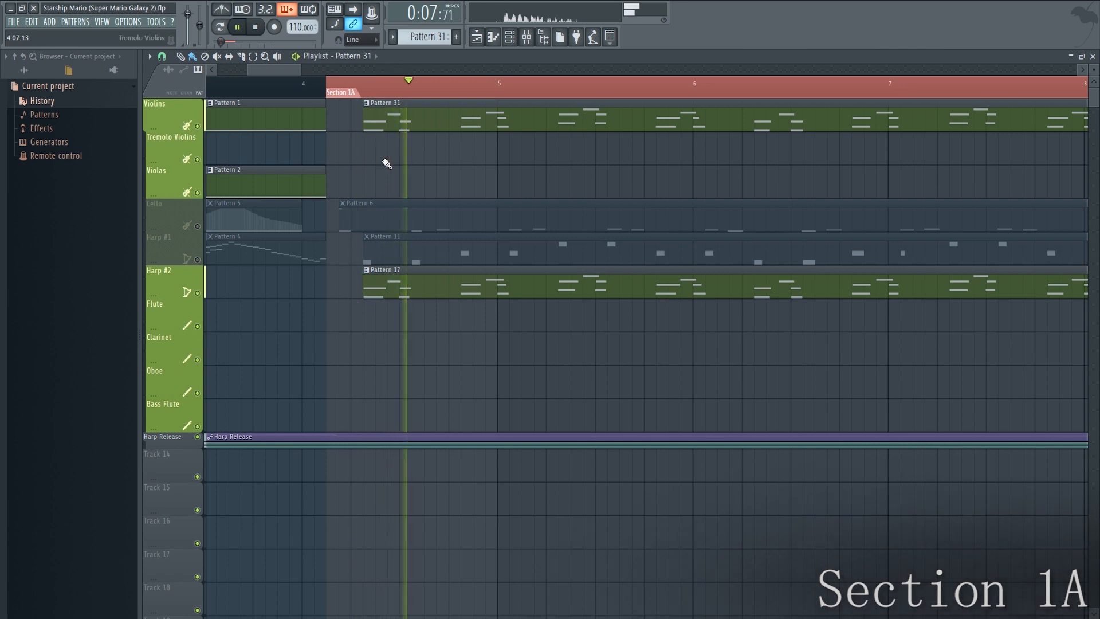
double_click(403, 118)
drag(386, 223, 473, 228)
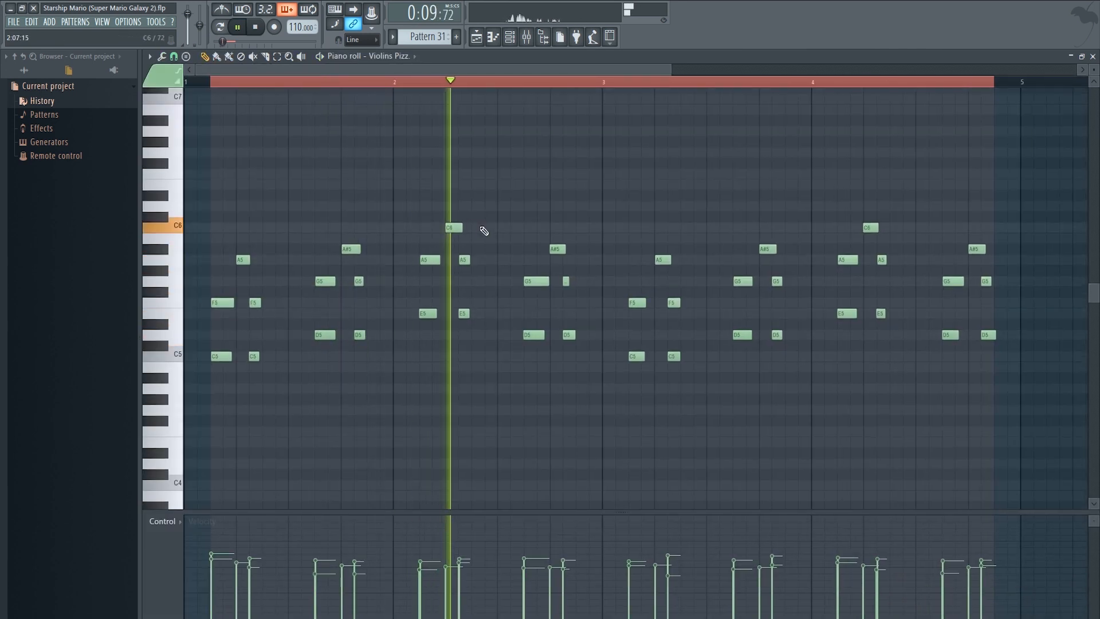
key(space)
click(477, 40)
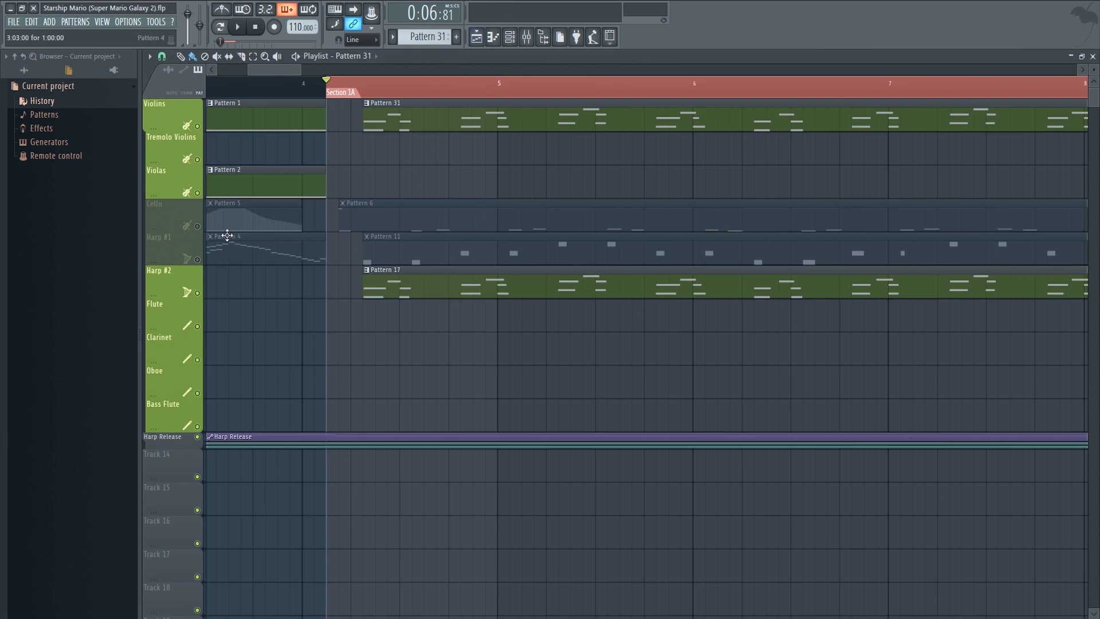
Step: Solo the Cello track, play its Pattern 6 notes in the piano roll and return to the playlist
click(369, 213)
double_click(394, 211)
scroll(496, 234, down, 1)
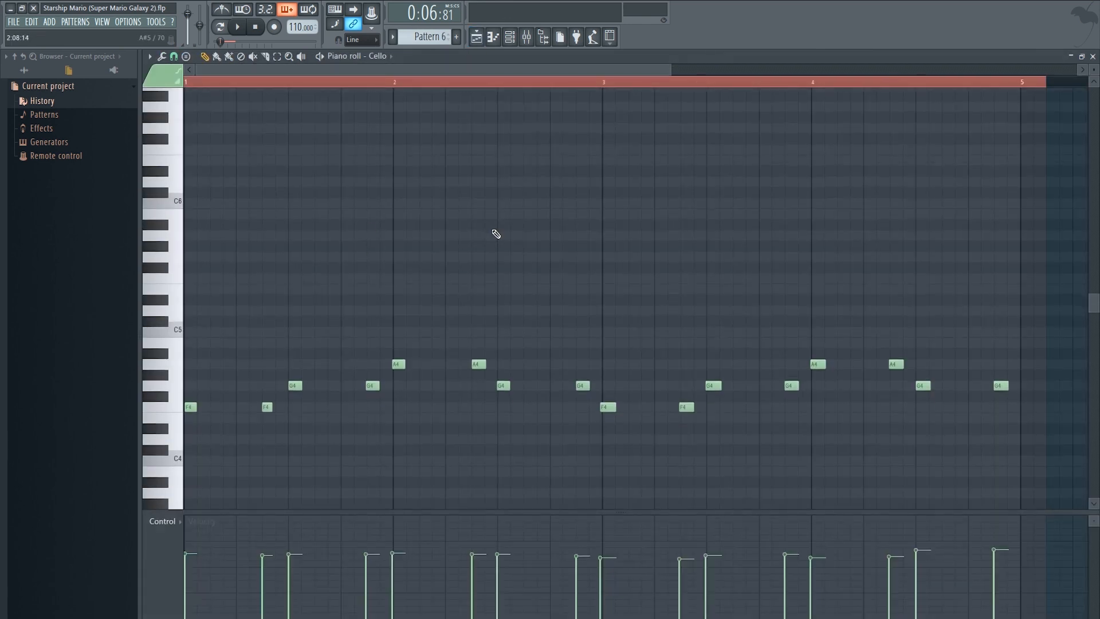
key(space)
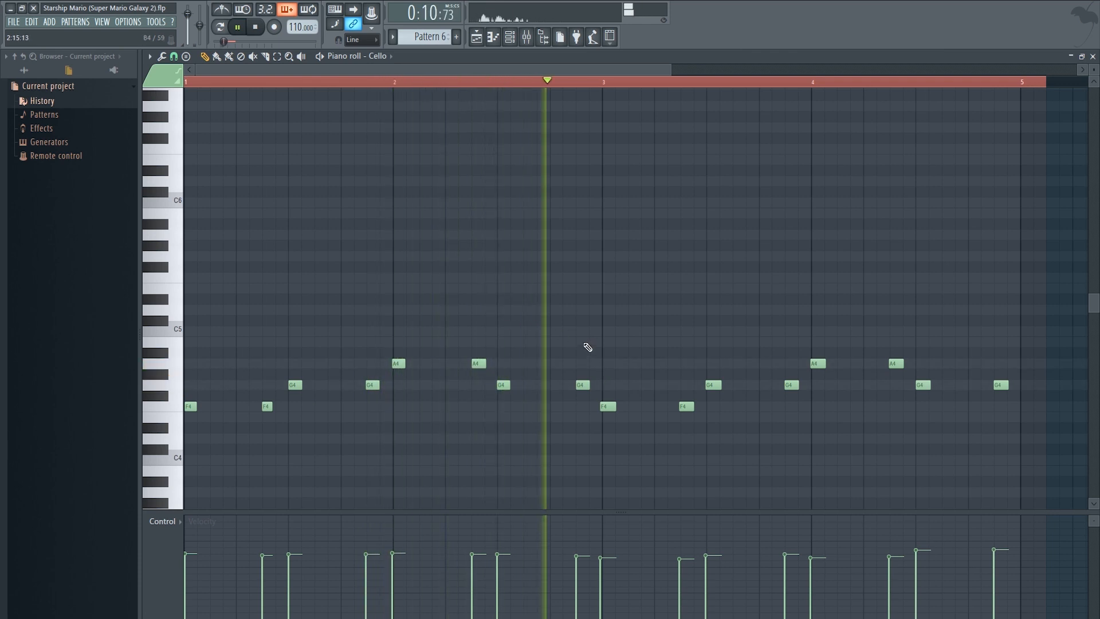
key(space)
click(476, 37)
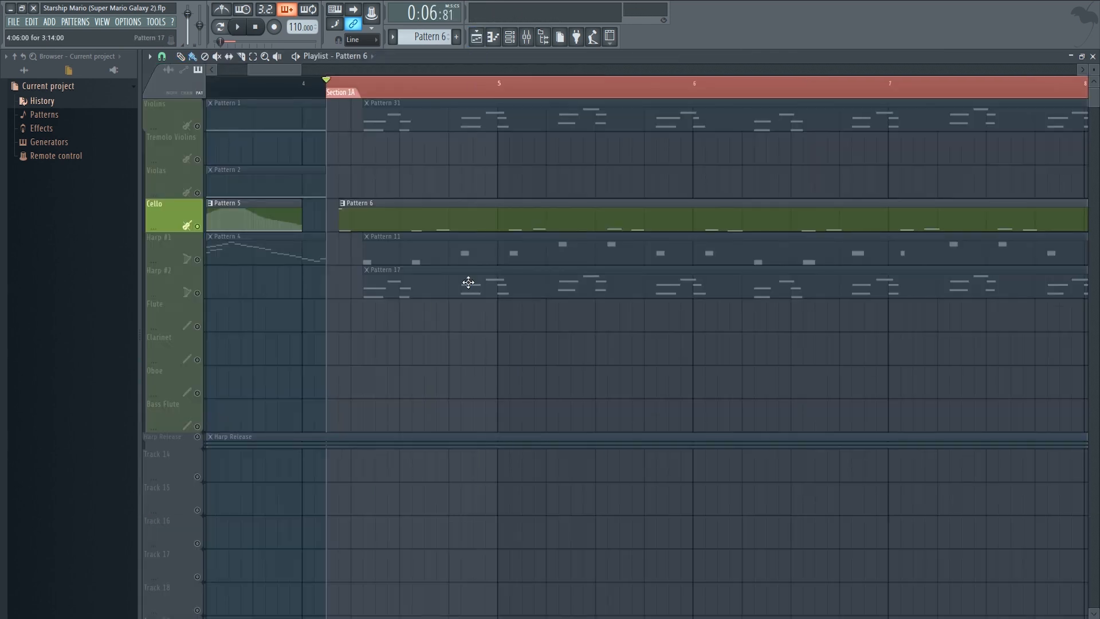
Step: Leave only the Violins and Harp #2 tracks enabled, view Pattern 31's violin notes and return to the playlist
right_click(197, 126)
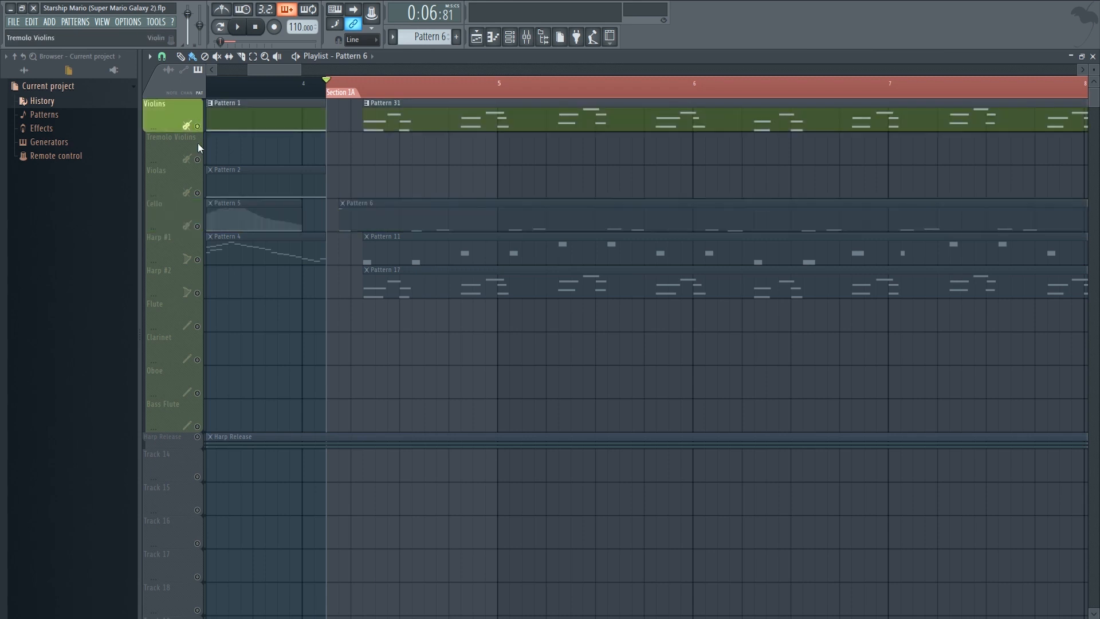
click(197, 293)
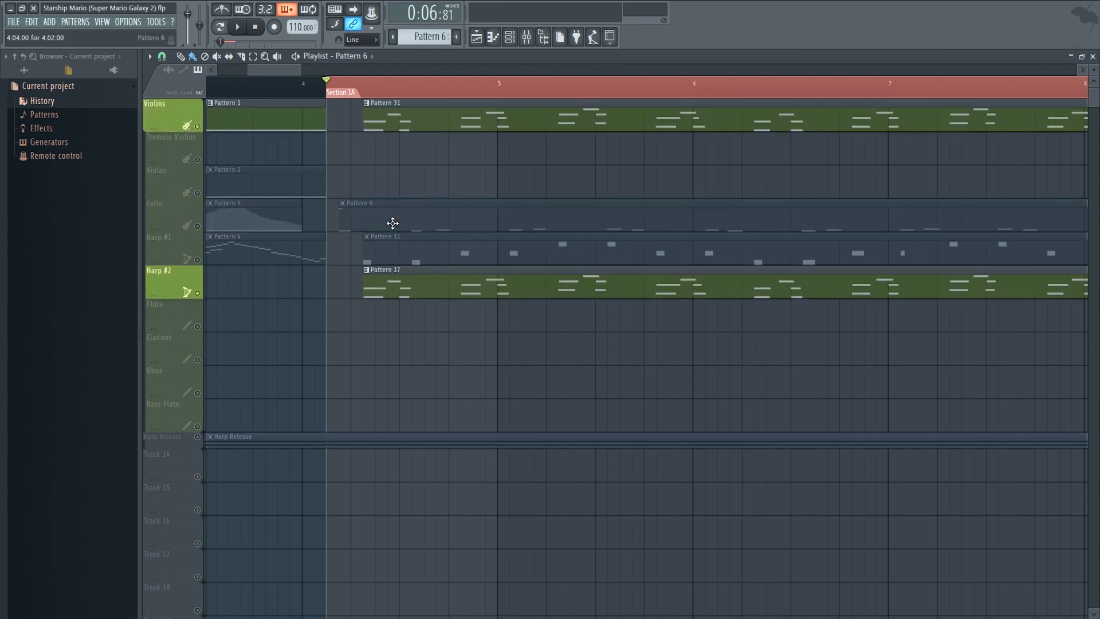
double_click(424, 123)
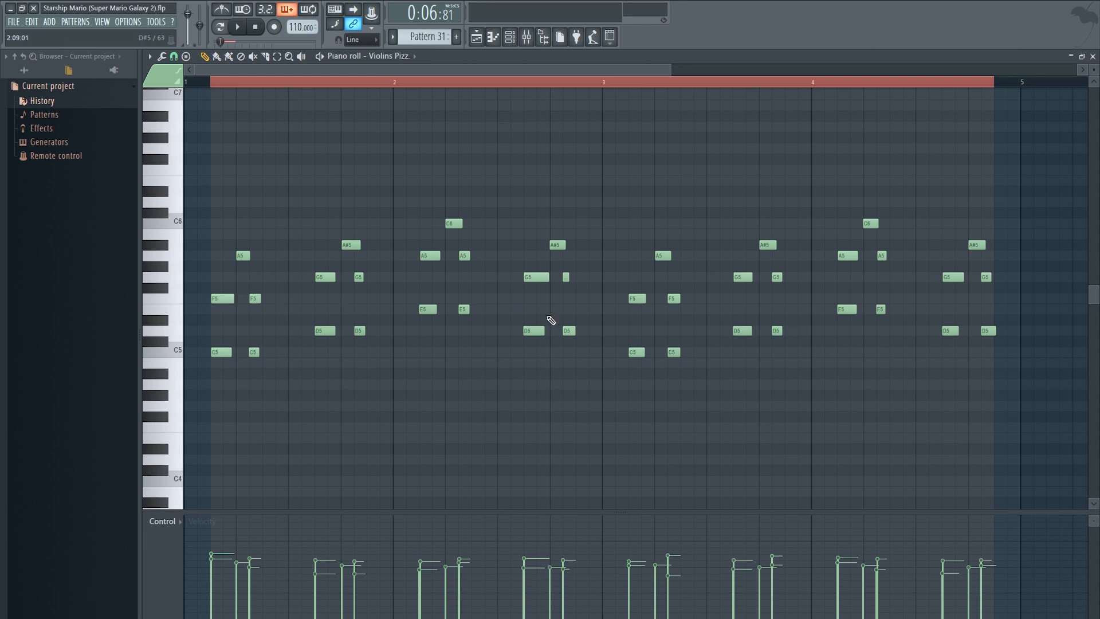
click(478, 37)
Step: Play Section 1A with Harp #1 soloed, enable Harp #2 alongside it during playback, and stop
click(200, 260)
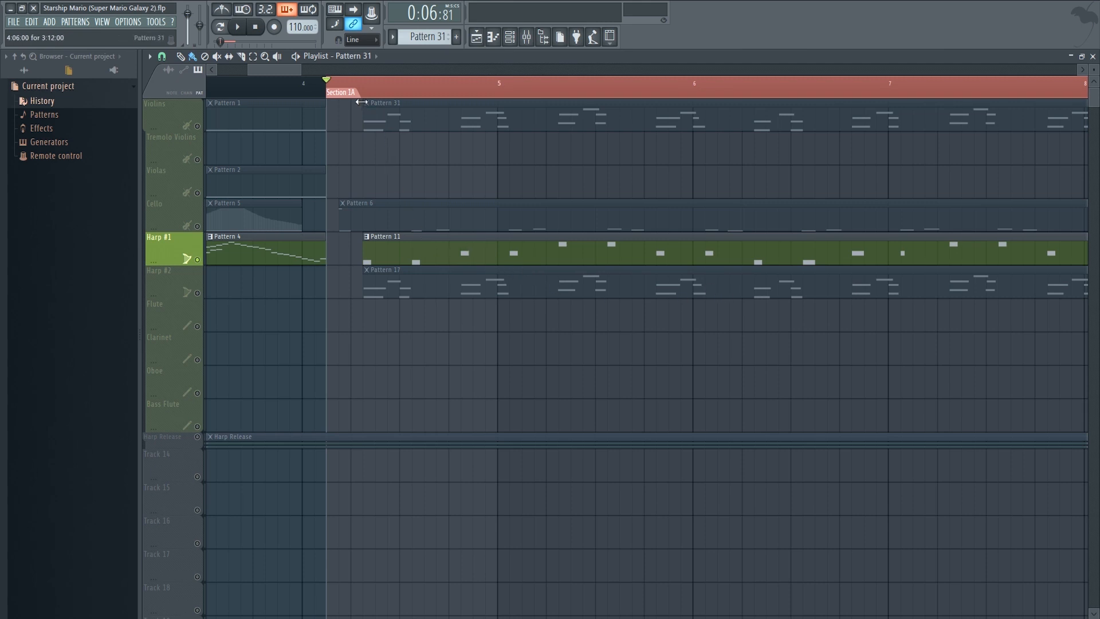
key(space)
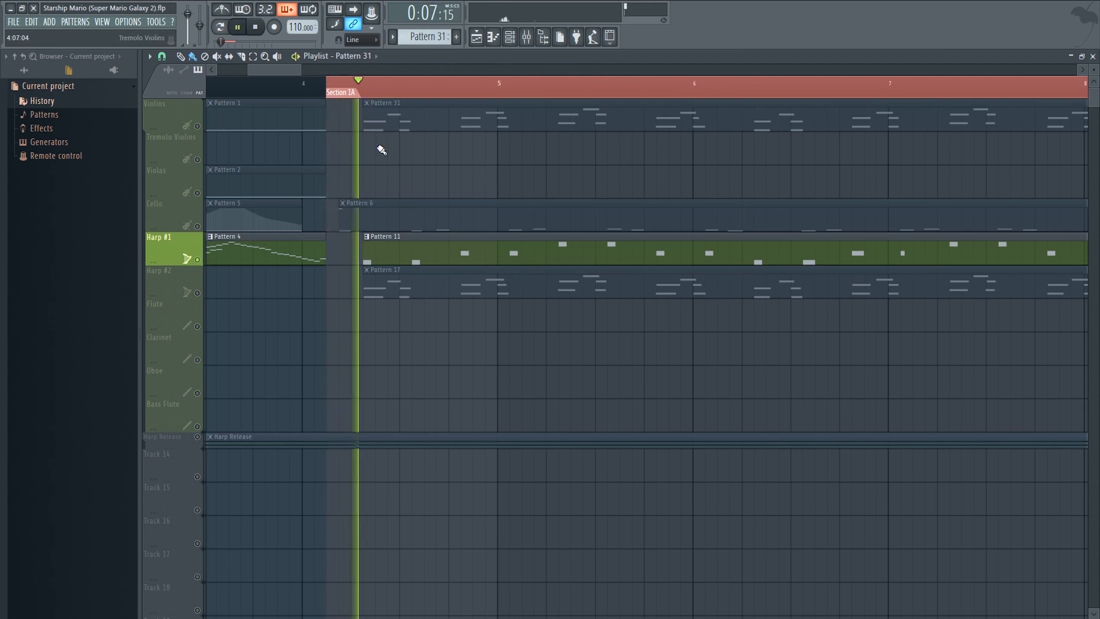
ctrl+click(201, 295)
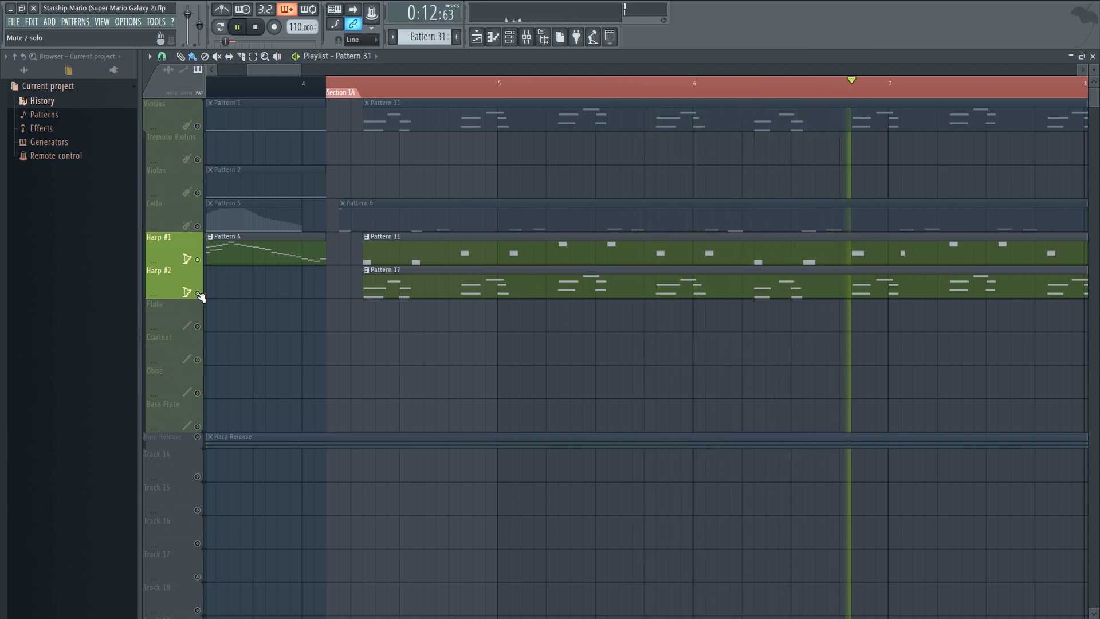
key(space)
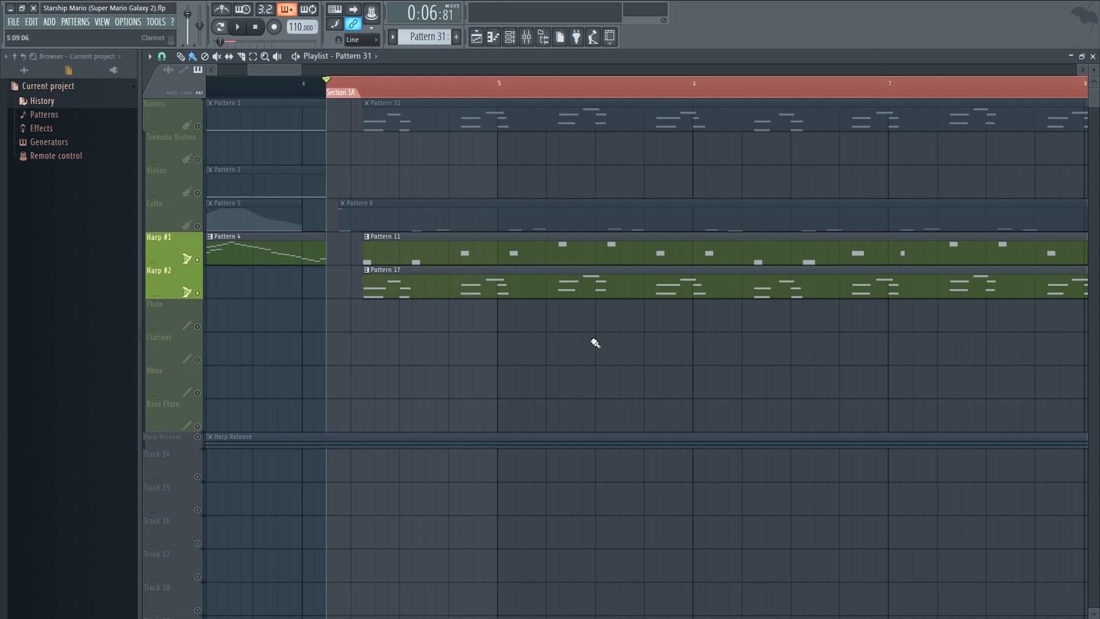
Step: Solo the Cello track and examine its clips from the intro through Sections 1A and 1B
right_click(197, 227)
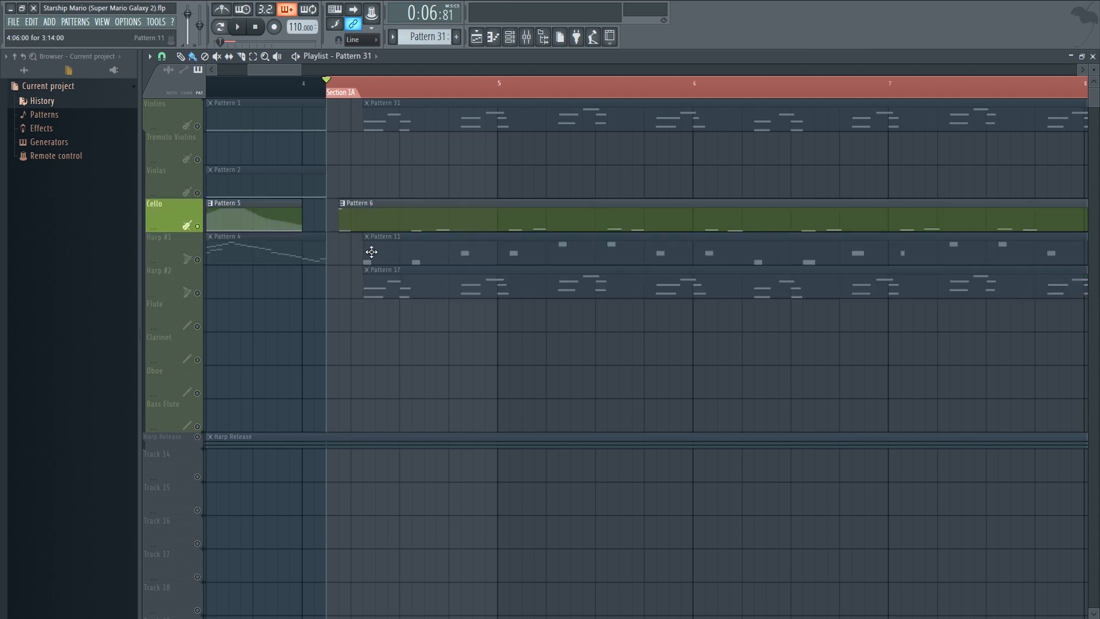
scroll(368, 251, down, 4)
scroll(928, 510, up, 2)
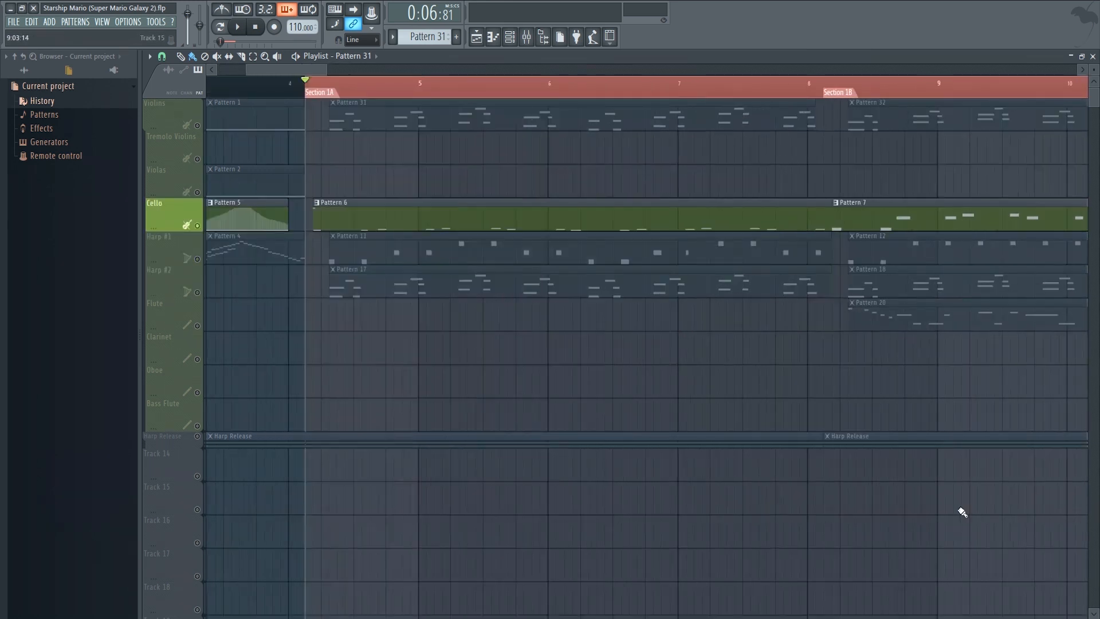
scroll(438, 338, left, 3)
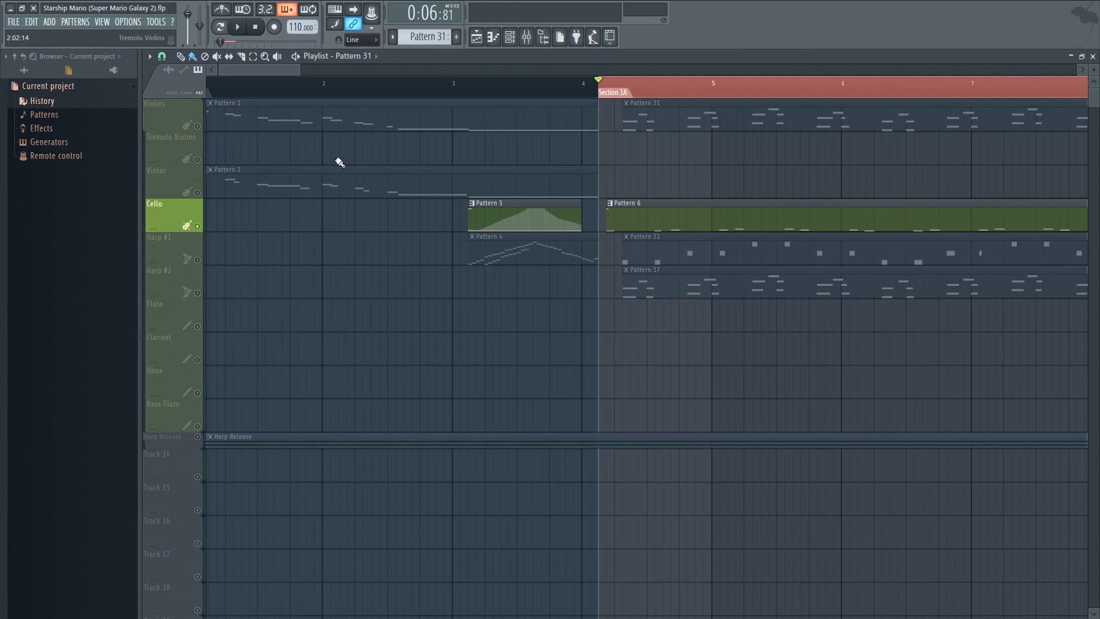
scroll(642, 317, right, 2)
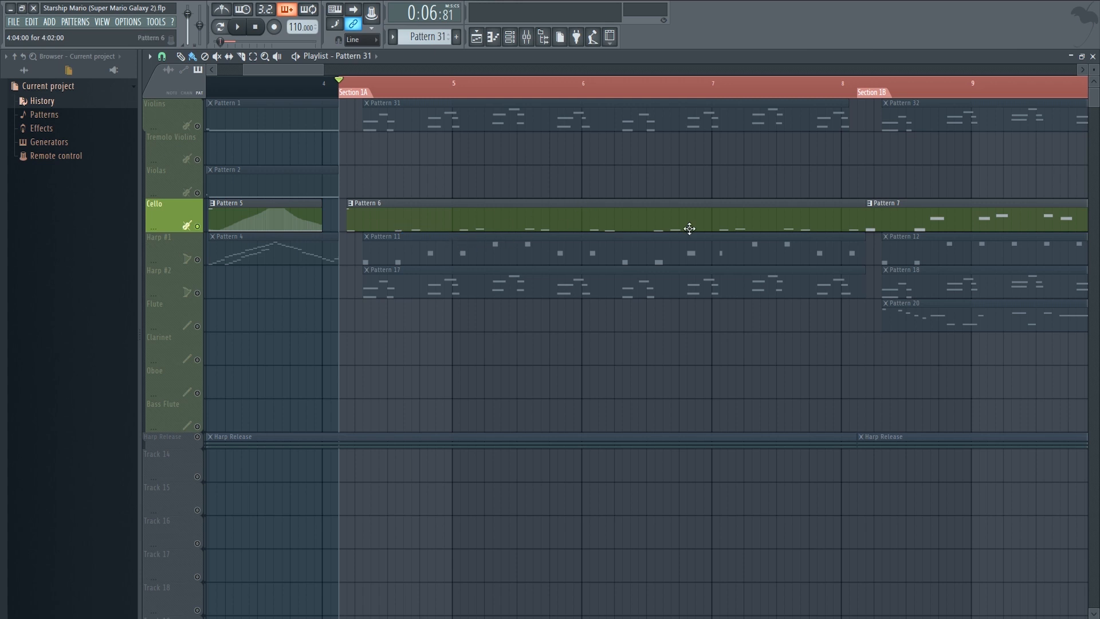
scroll(582, 250, down, 2)
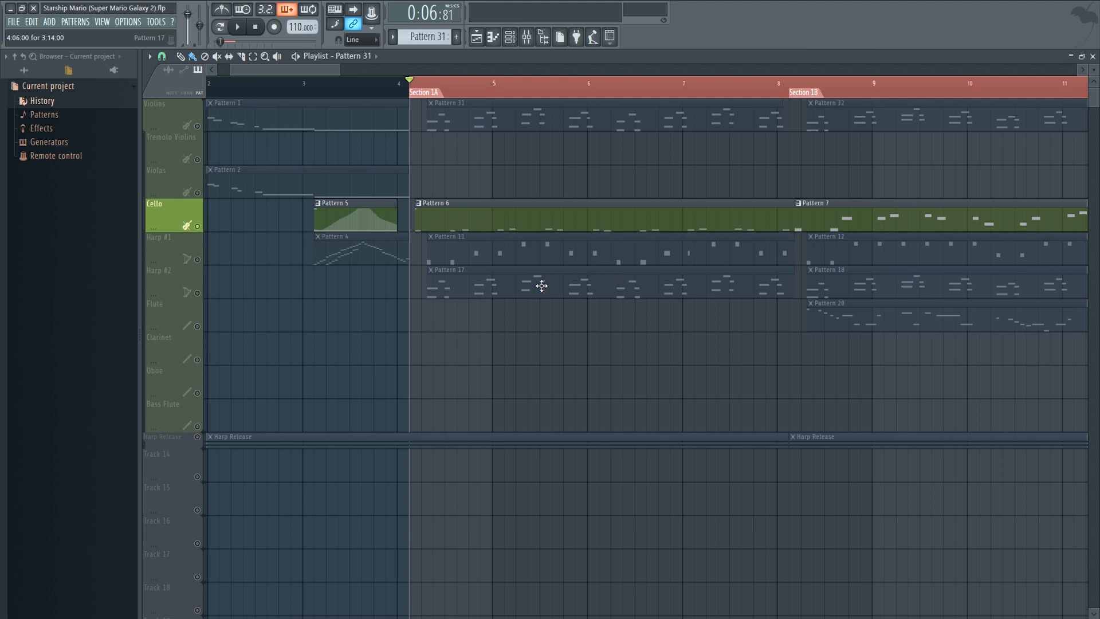
Step: Restore all tracks, play Section 1A with the full arrangement and stop playback
right_click(198, 227)
key(space)
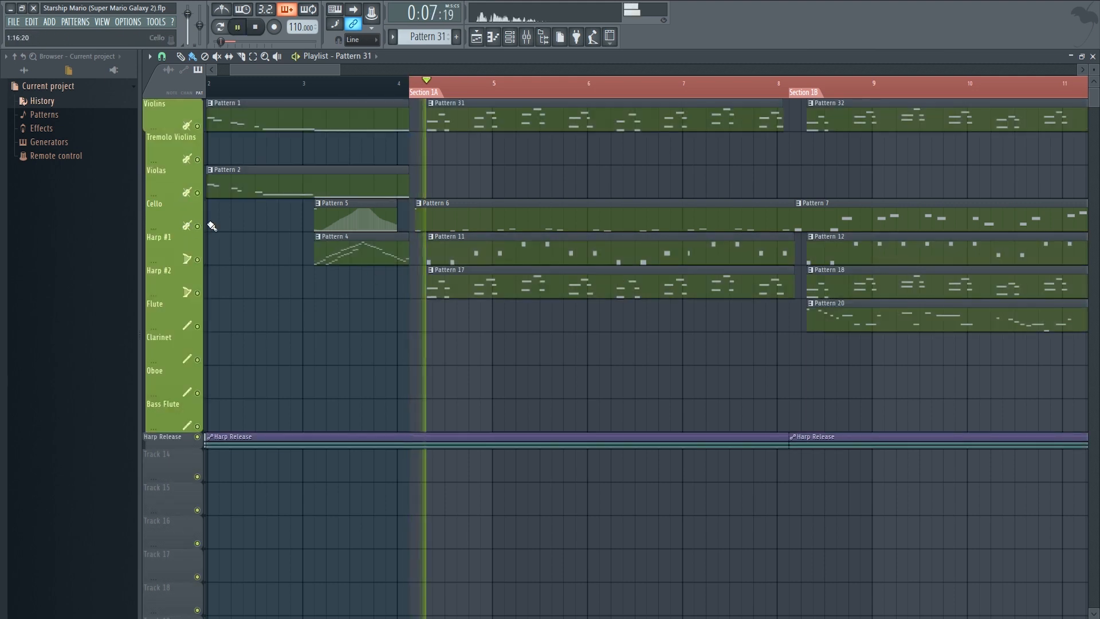
scroll(616, 344, up, 2)
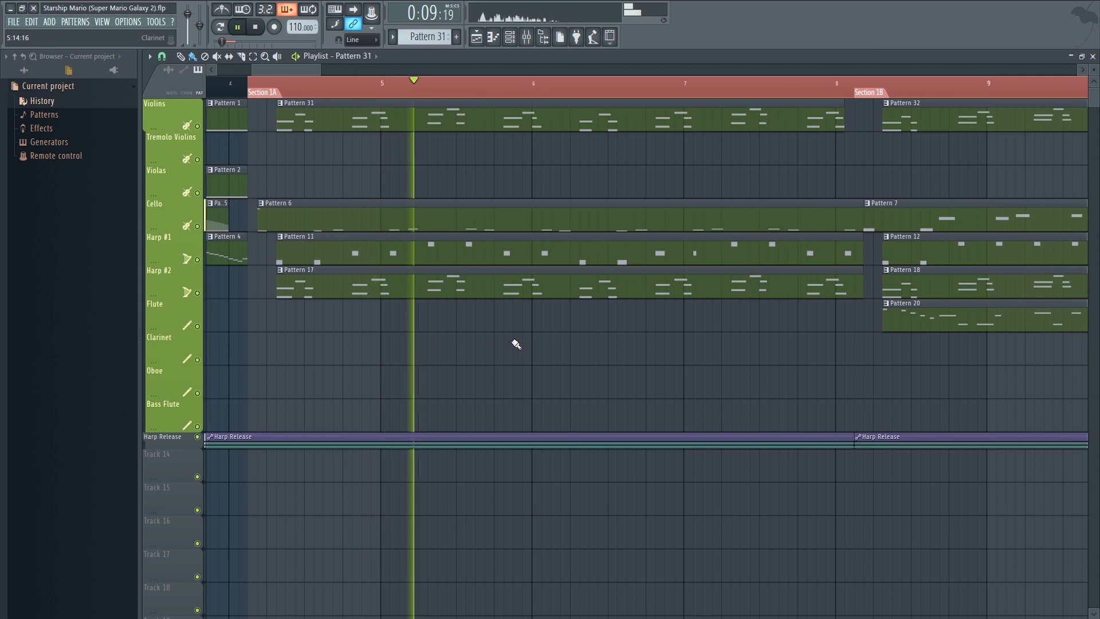
drag(646, 326, 527, 334)
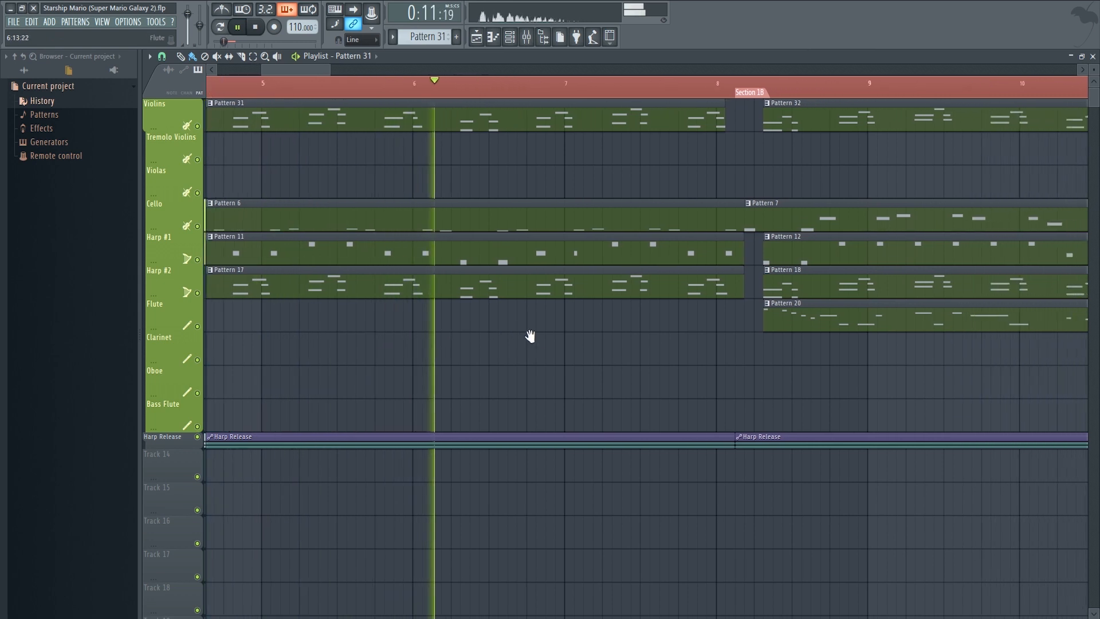
key(space)
Step: Compare the clip layout of Section 1B with that of Section 1A in the playlist
drag(705, 304, 484, 319)
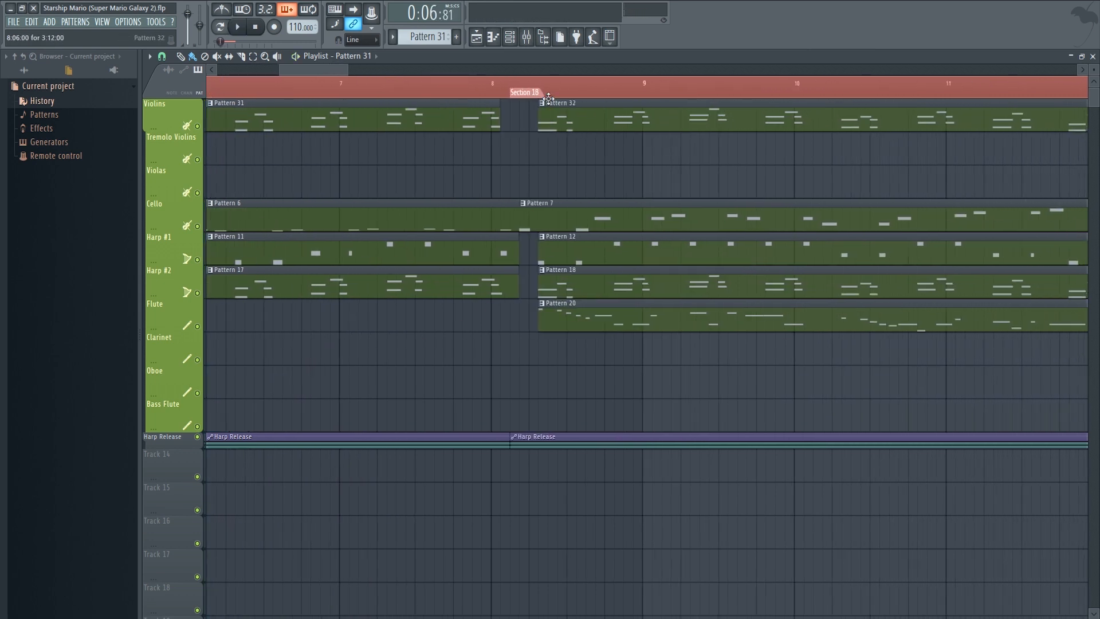
drag(662, 187, 516, 207)
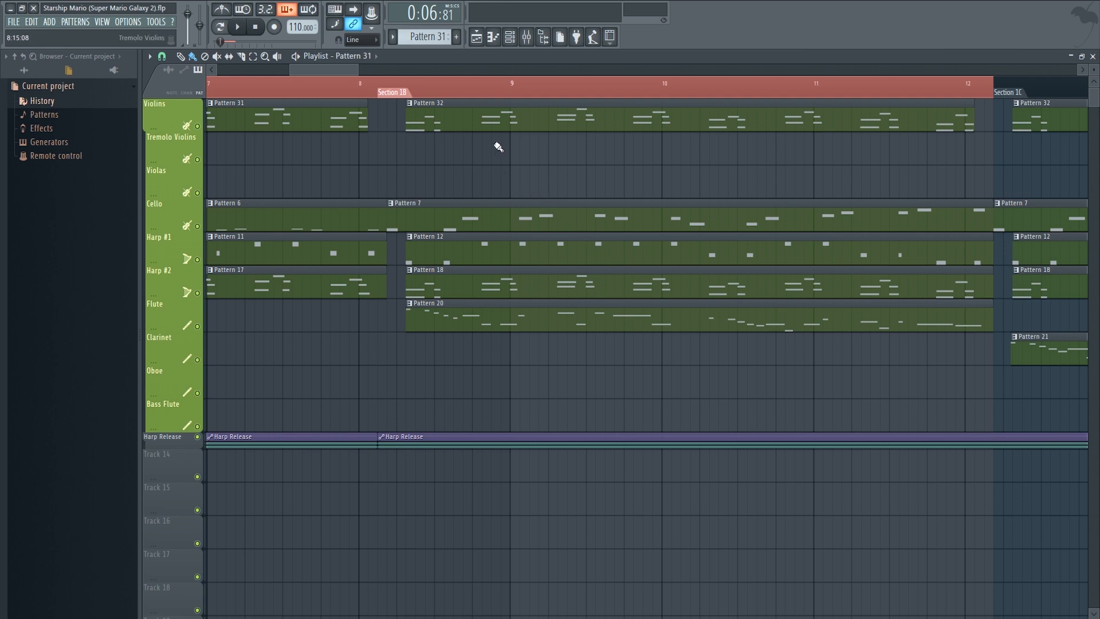
scroll(513, 183, left, 3)
scroll(393, 125, left, 3)
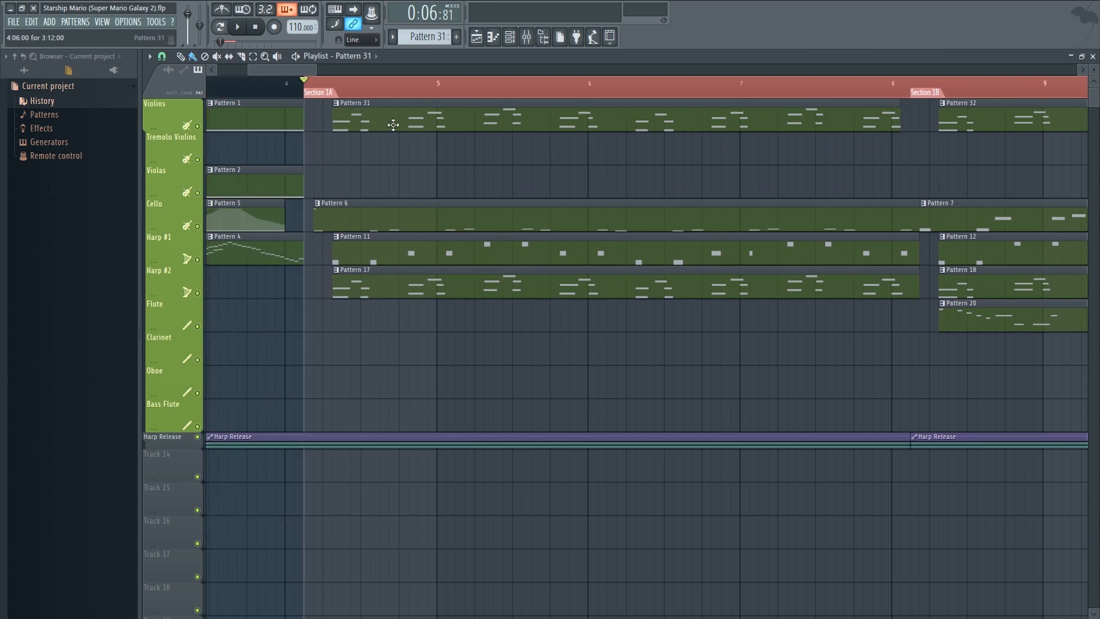
scroll(768, 177, right, 6)
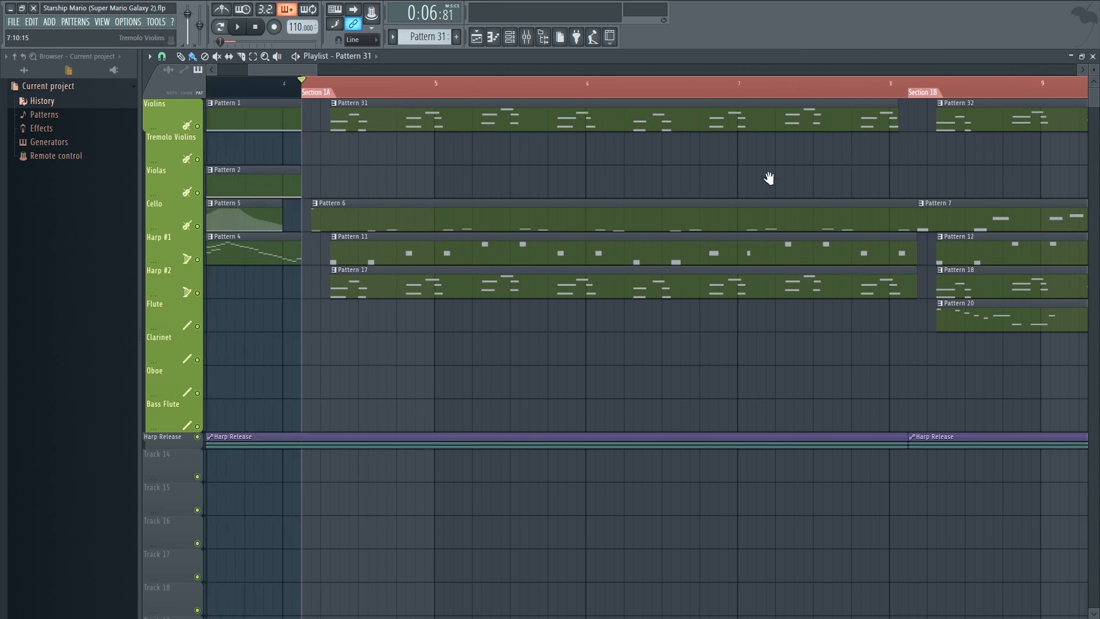
Step: Open Section 1B's violin clip, Pattern 32, in the piano roll to view its notes
double_click(761, 118)
scroll(420, 230, left, 4)
drag(421, 230, 462, 251)
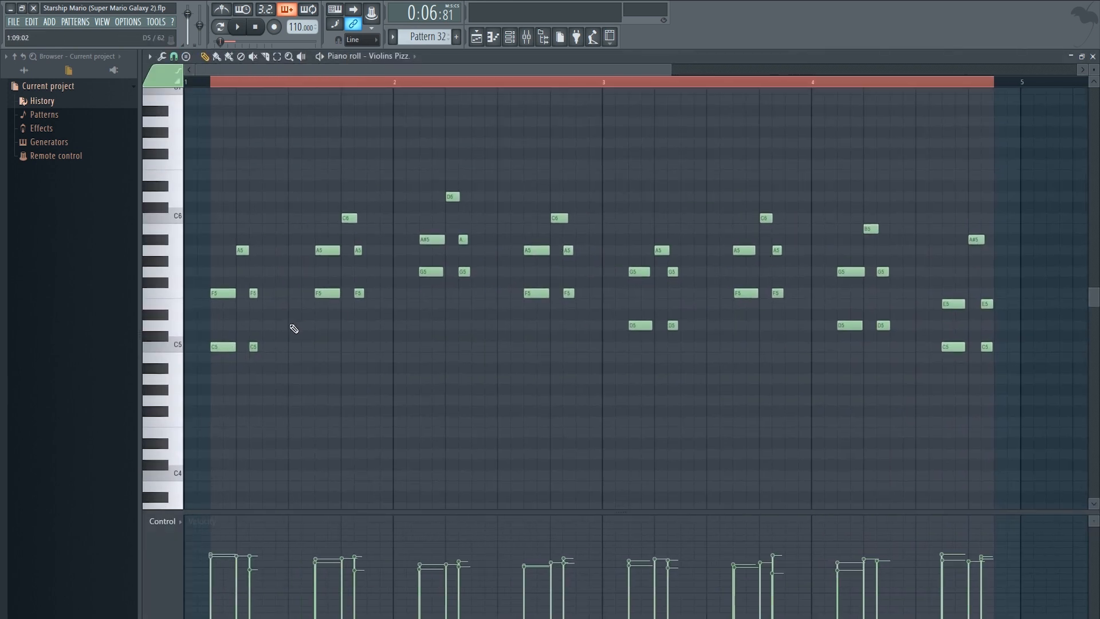
Step: Audition the successive chord groups of the Violins Pizz. notes in Pattern 32 from bar 1 into bar 4
scroll(213, 288, up, 1)
alt+right_click(221, 291)
alt+right_click(347, 251)
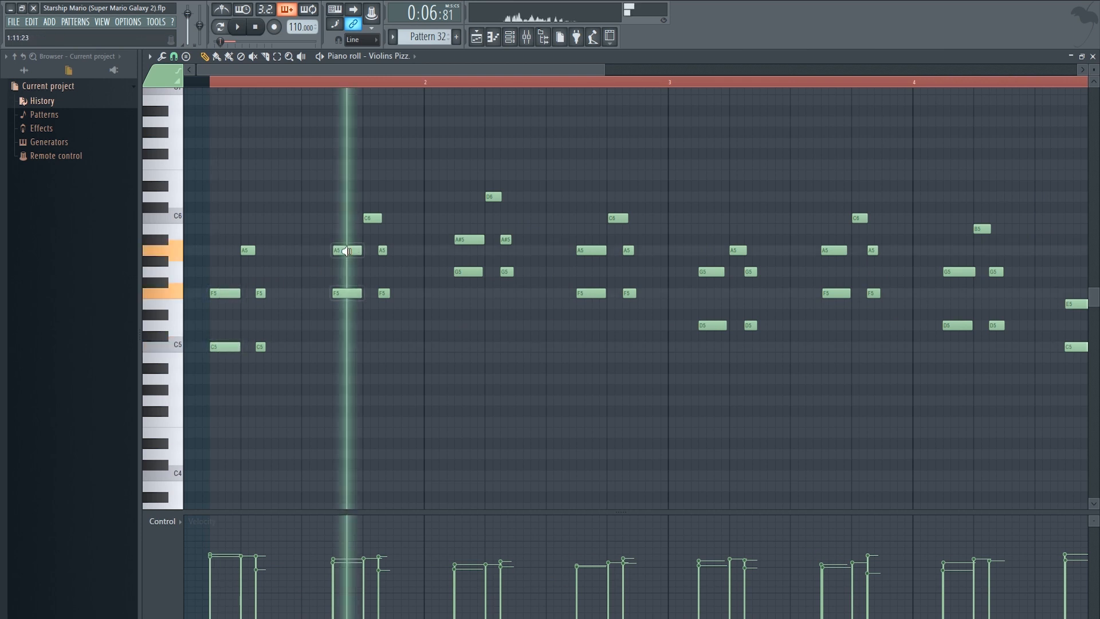
alt+right_click(469, 239)
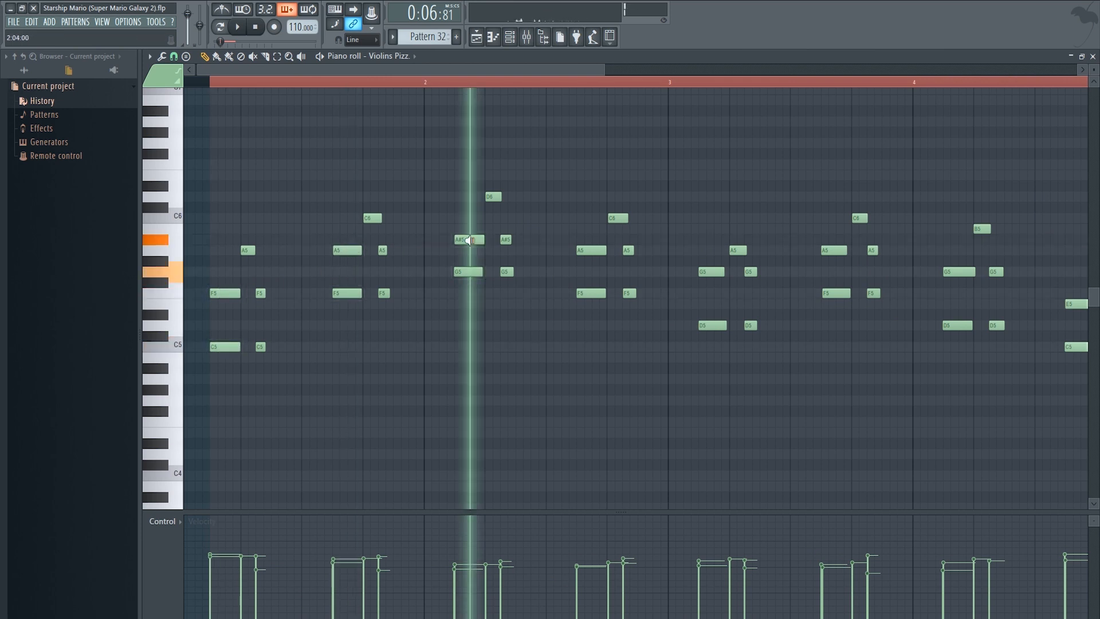
alt+right_click(590, 250)
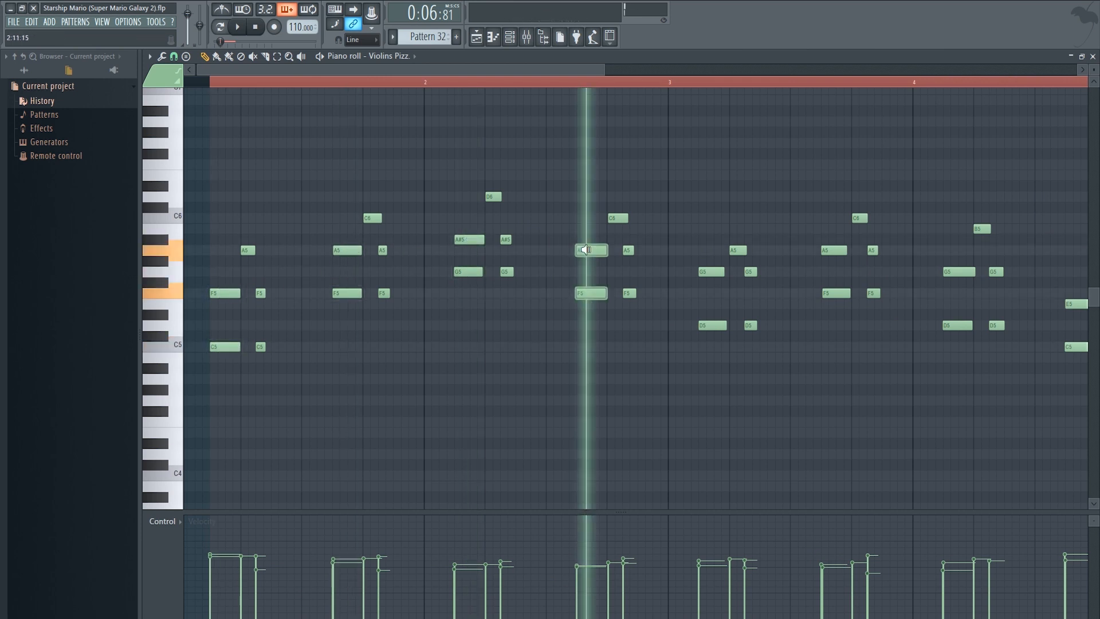
alt+right_click(712, 274)
drag(821, 271, 554, 288)
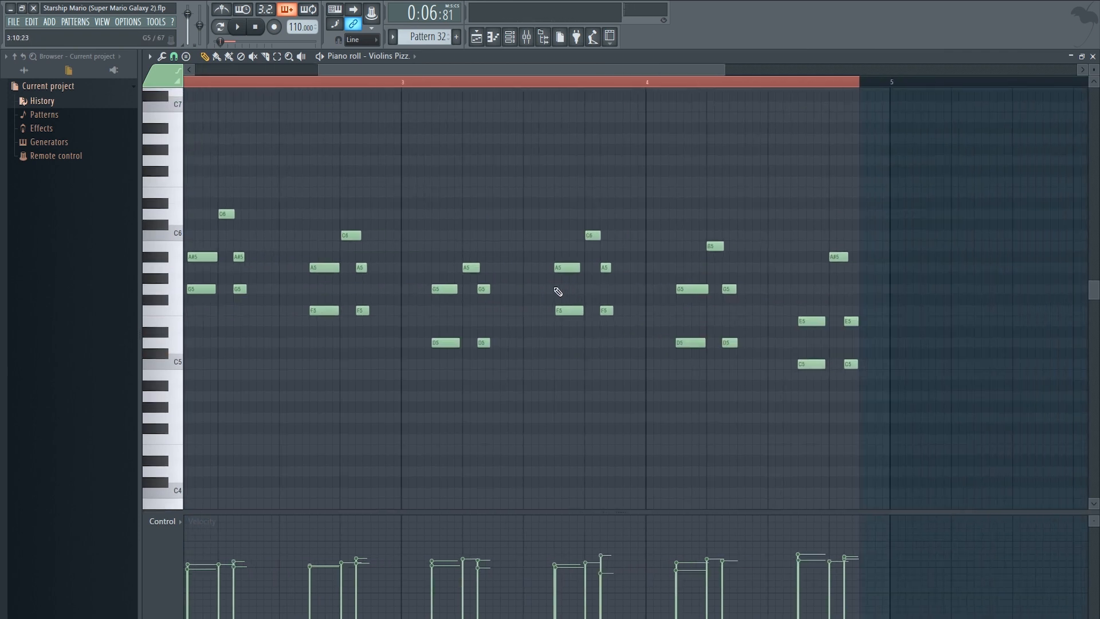
alt+right_click(568, 286)
Step: Select the four chord groups preceding the last one in Pattern 32 and inspect the pattern's final group
drag(732, 165, 282, 406)
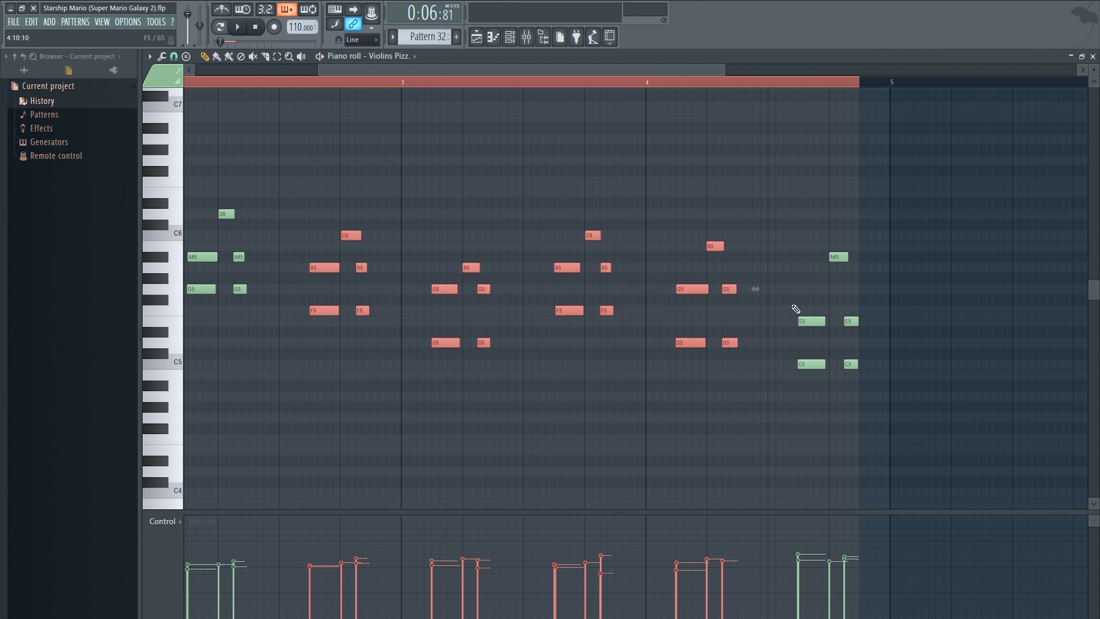
drag(795, 309, 581, 324)
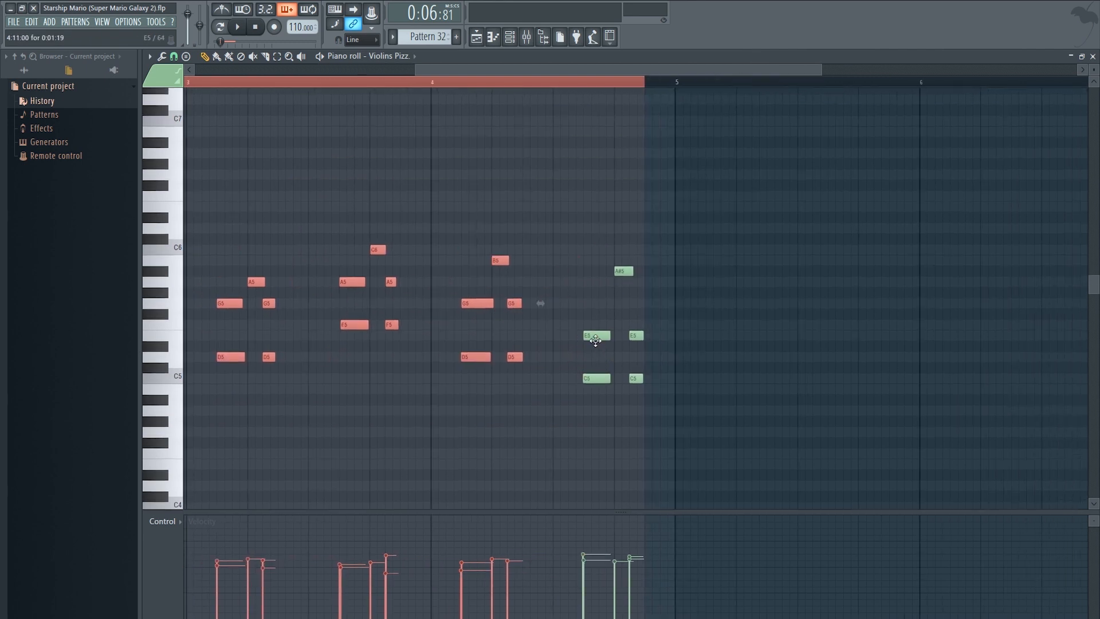
drag(594, 342, 630, 340)
scroll(584, 319, down, 4)
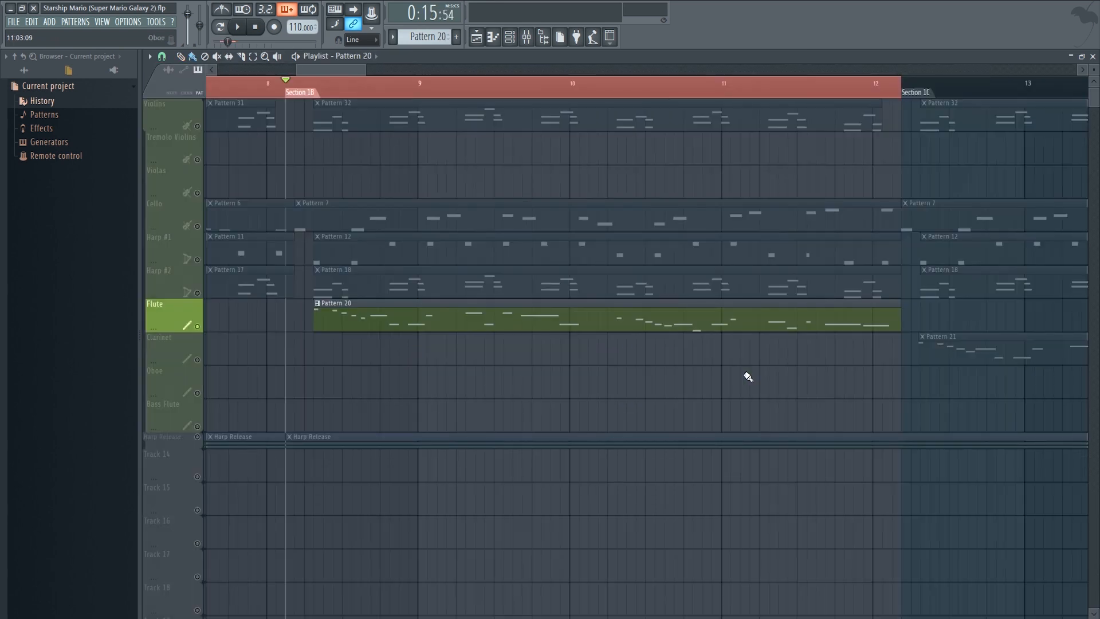
Step: Open Section 1B's flute clip, Pattern 20, in the piano roll and view the whole melody
double_click(417, 314)
drag(396, 353, 515, 342)
scroll(366, 331, up, 3)
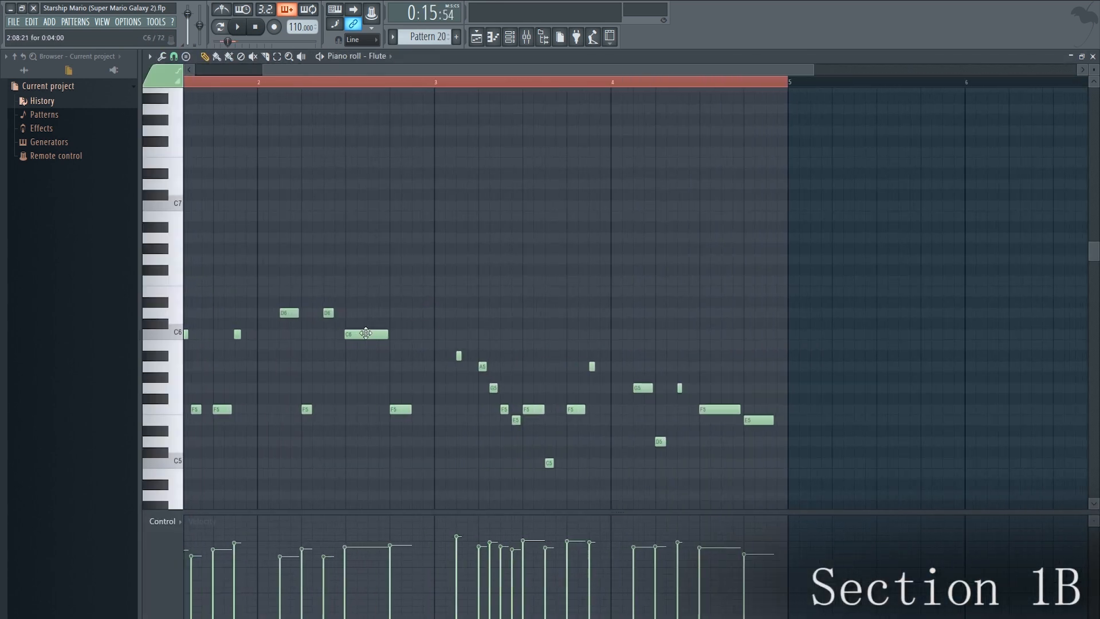
drag(367, 331, 658, 344)
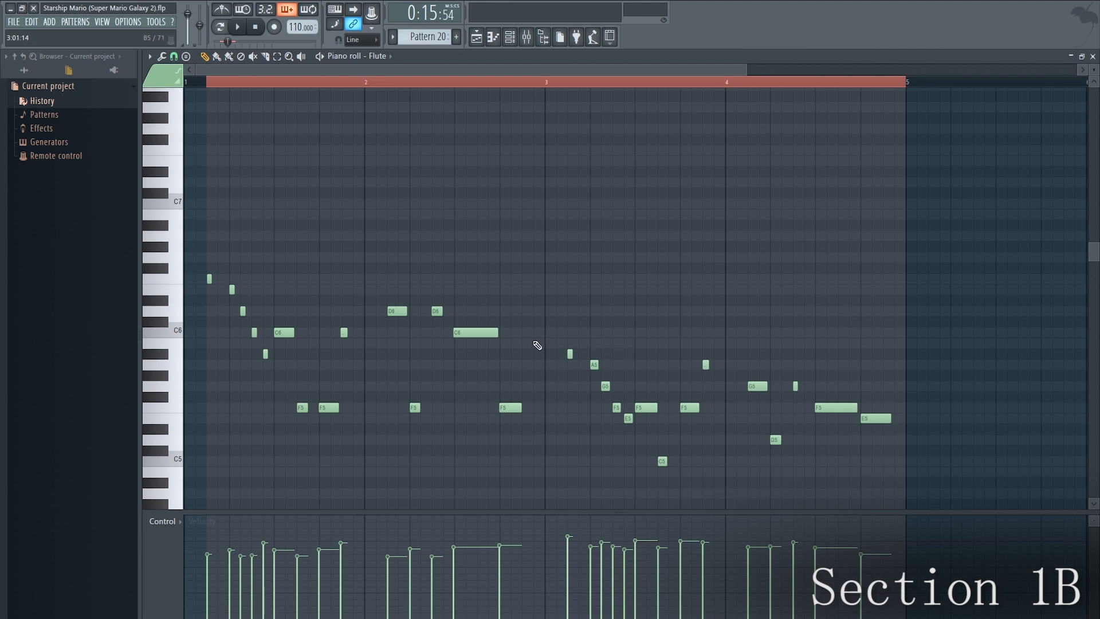
Step: Compare the flute melody's four phrases by selecting the notes of bars 1, 3, 2 and 4 in turn
drag(356, 177, 184, 473)
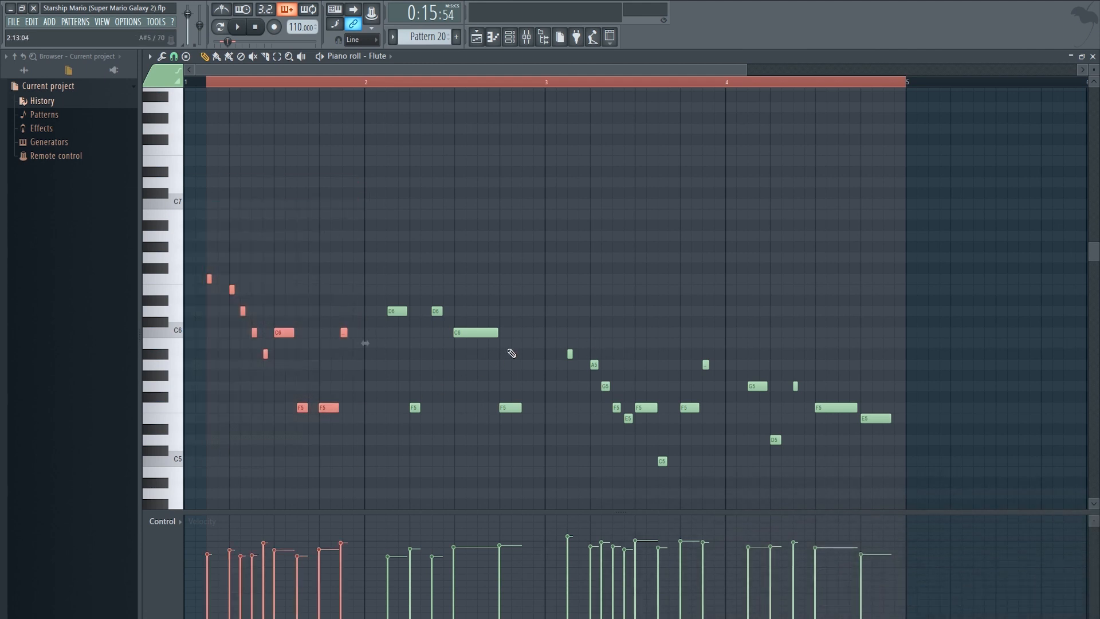
drag(708, 241, 558, 494)
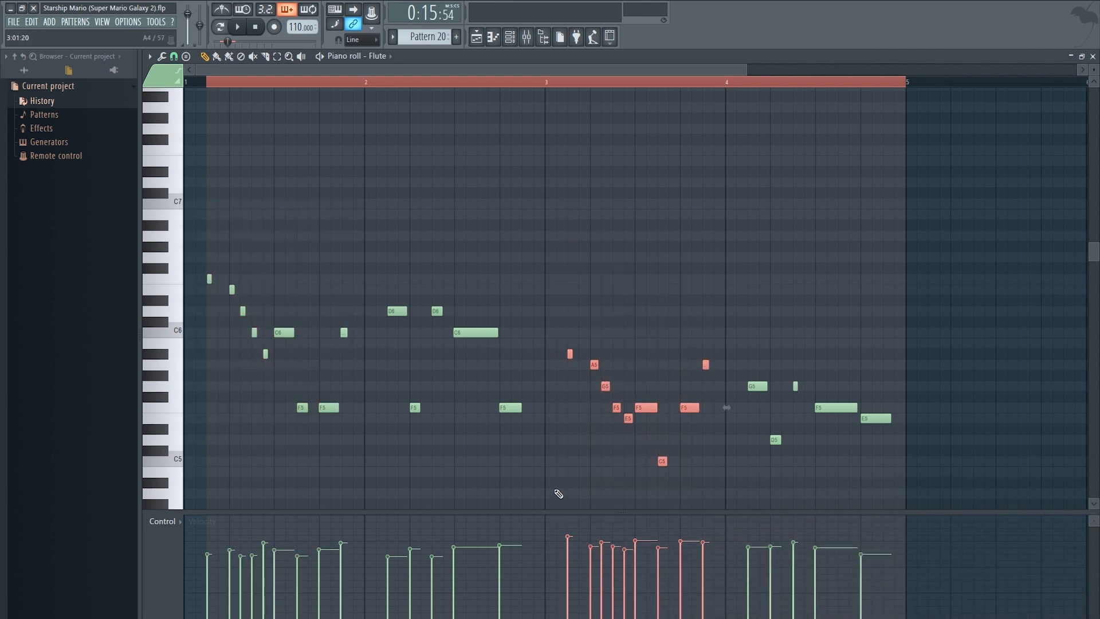
drag(528, 208, 384, 498)
drag(891, 267, 728, 524)
Step: Play the flute melody of Pattern 20 through its four bars and stop playback
scroll(630, 344, up, 1)
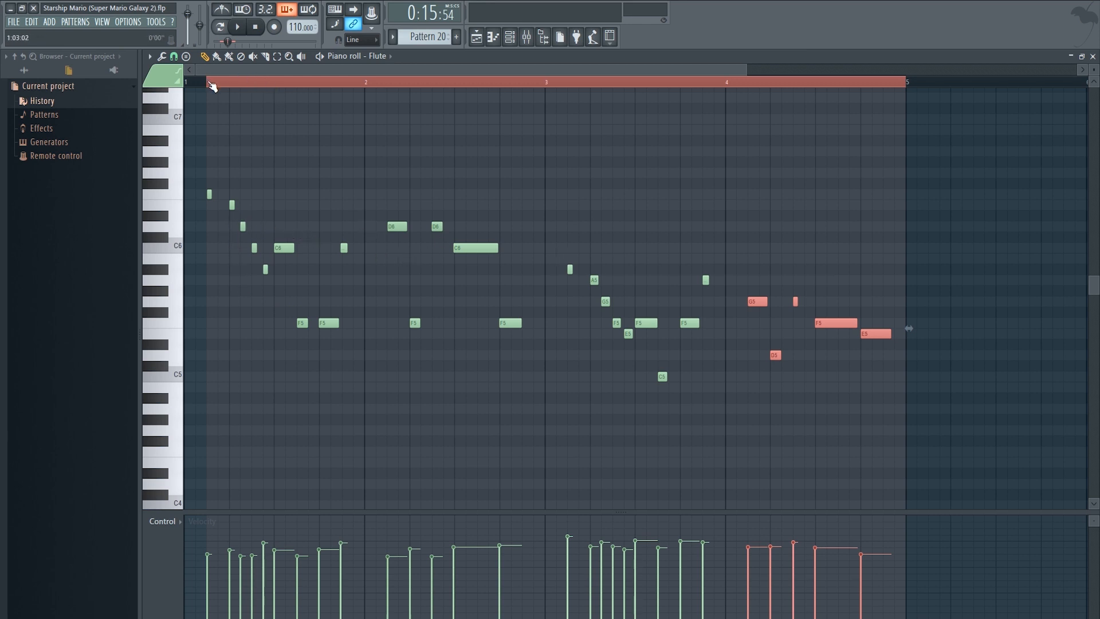
key(space)
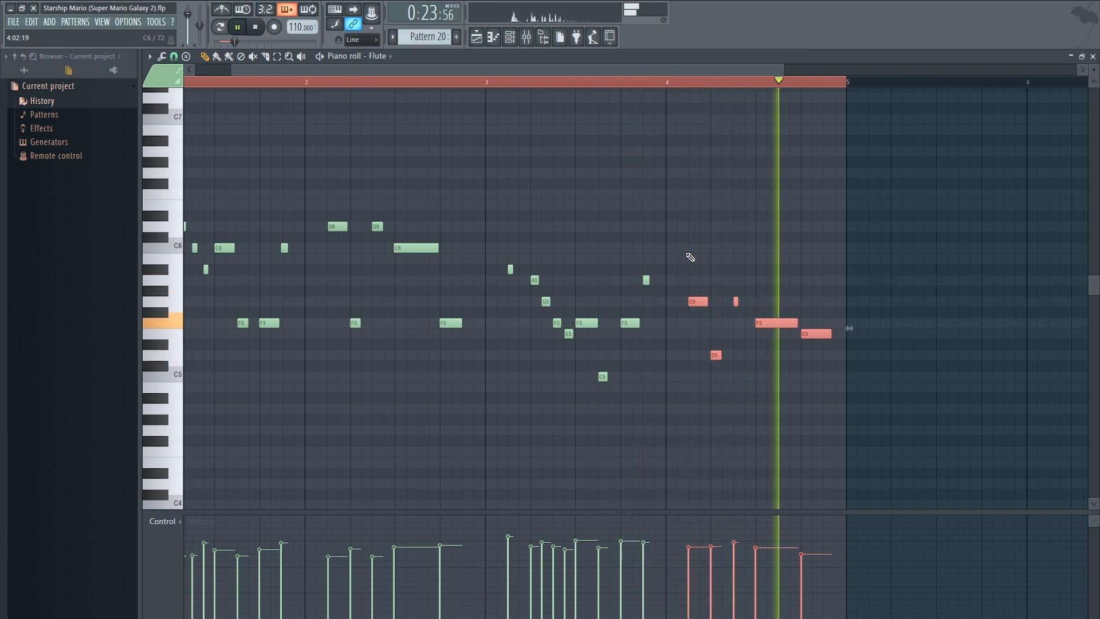
key(space)
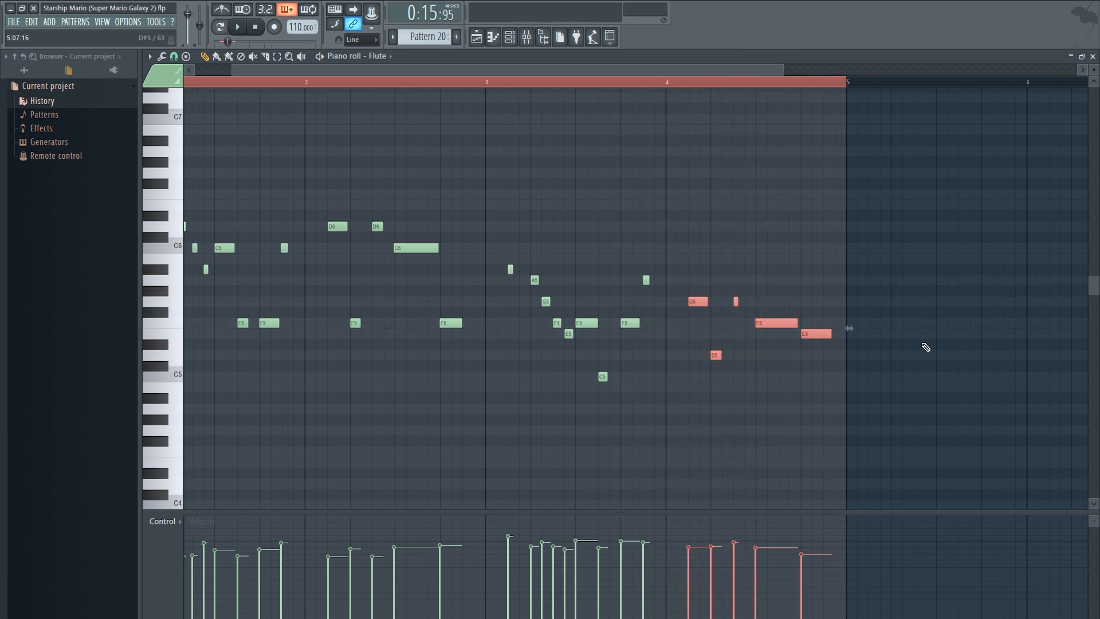
Step: Clear the note selection and inspect the closing F5 and E5 notes of the flute melody
scroll(814, 332, up, 2)
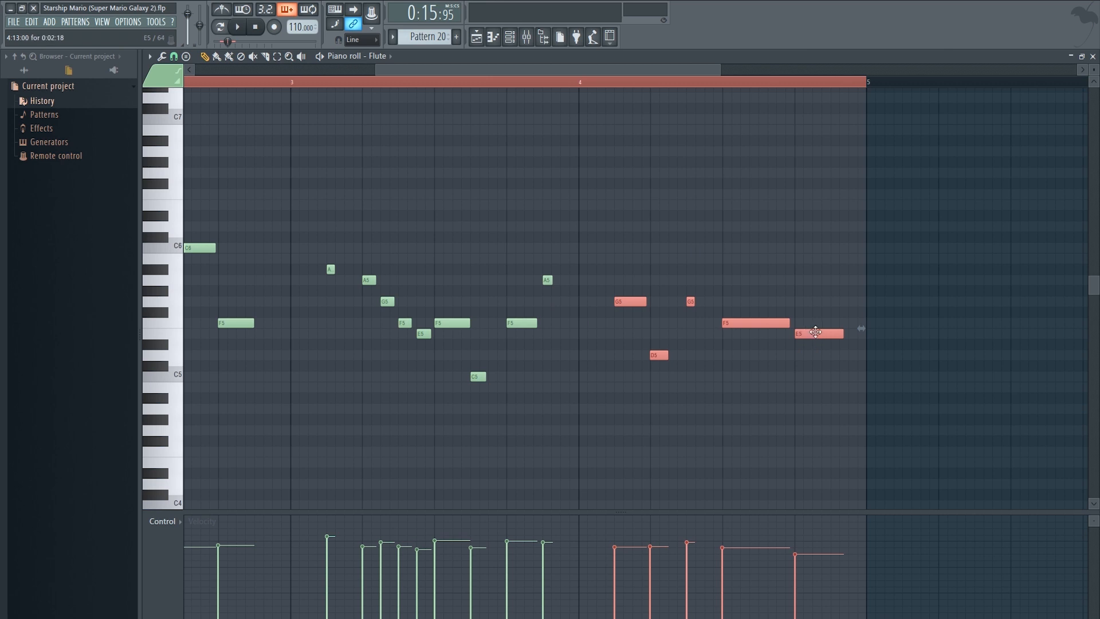
click(828, 326)
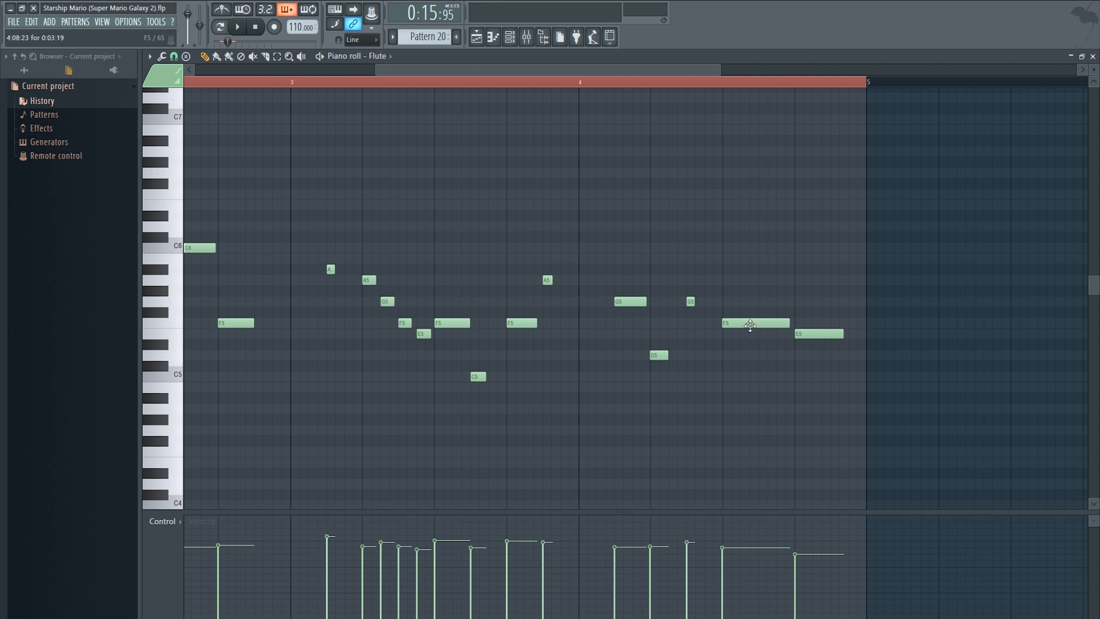
drag(811, 325, 764, 323)
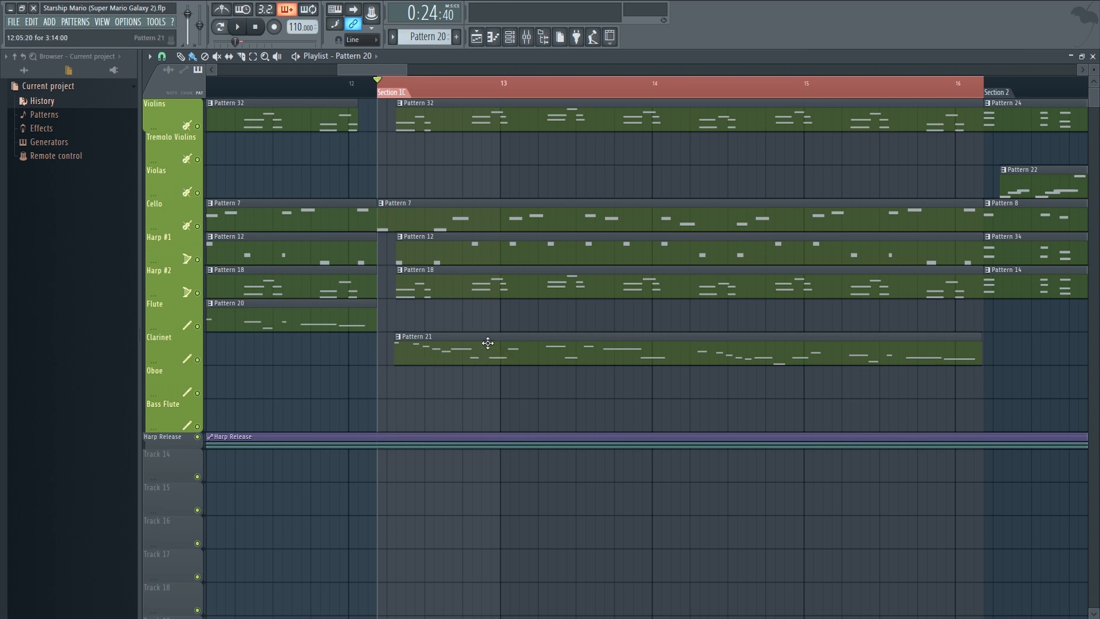
Step: Play Section 1C with the full arrangement and stop playback
key(space)
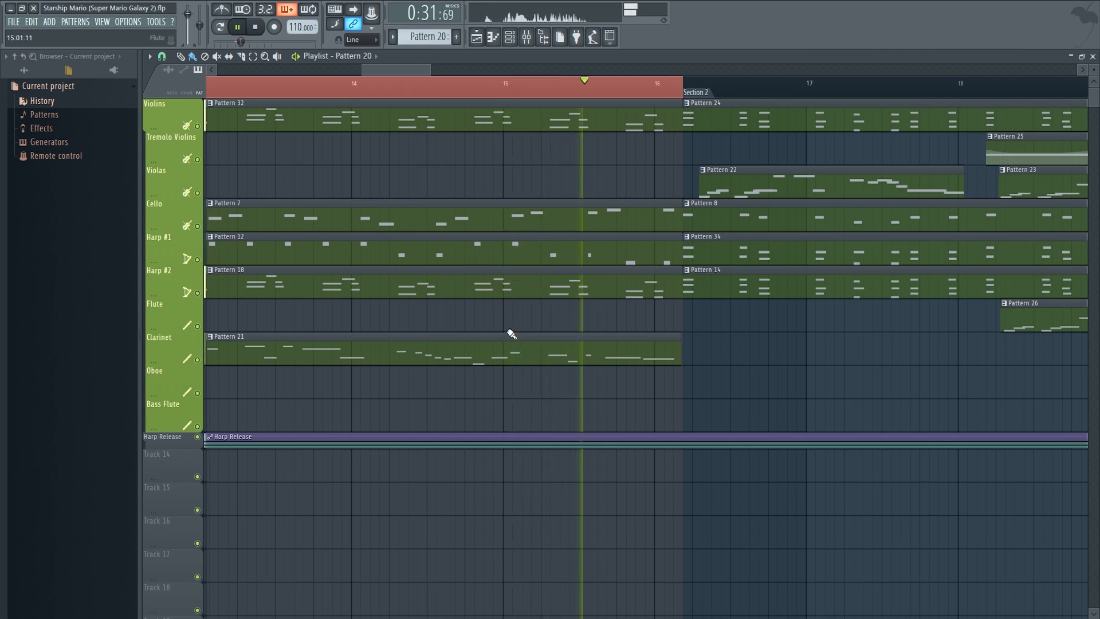
key(space)
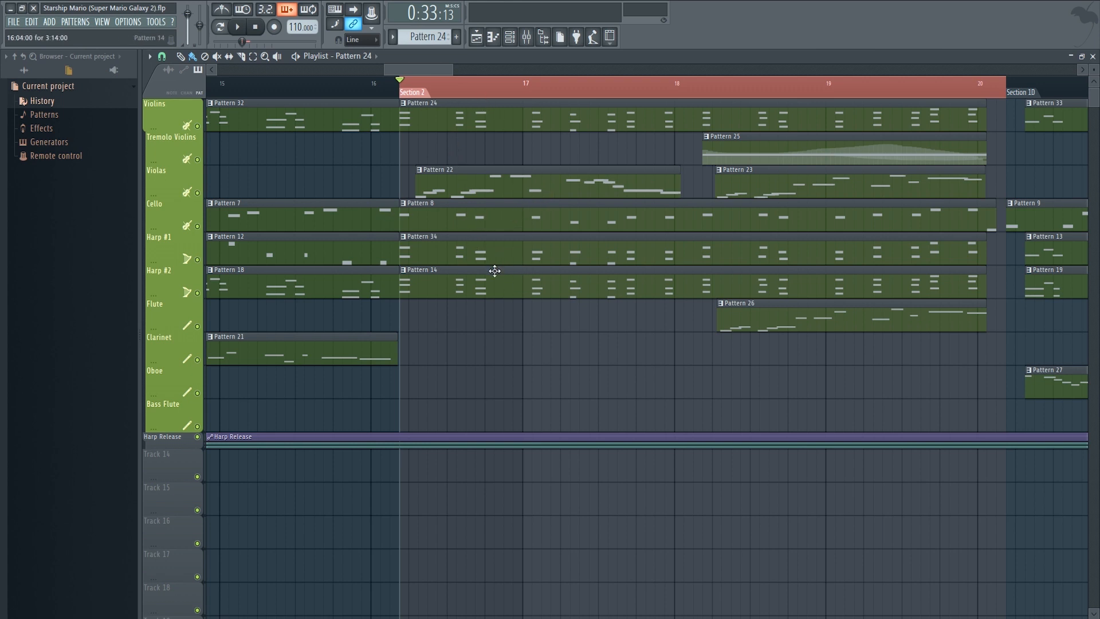
Step: Mute the Violas, Tremolo Violins and Cello tracks and compare the Violins and Harp clips around the start of Section 2
click(197, 193)
click(197, 159)
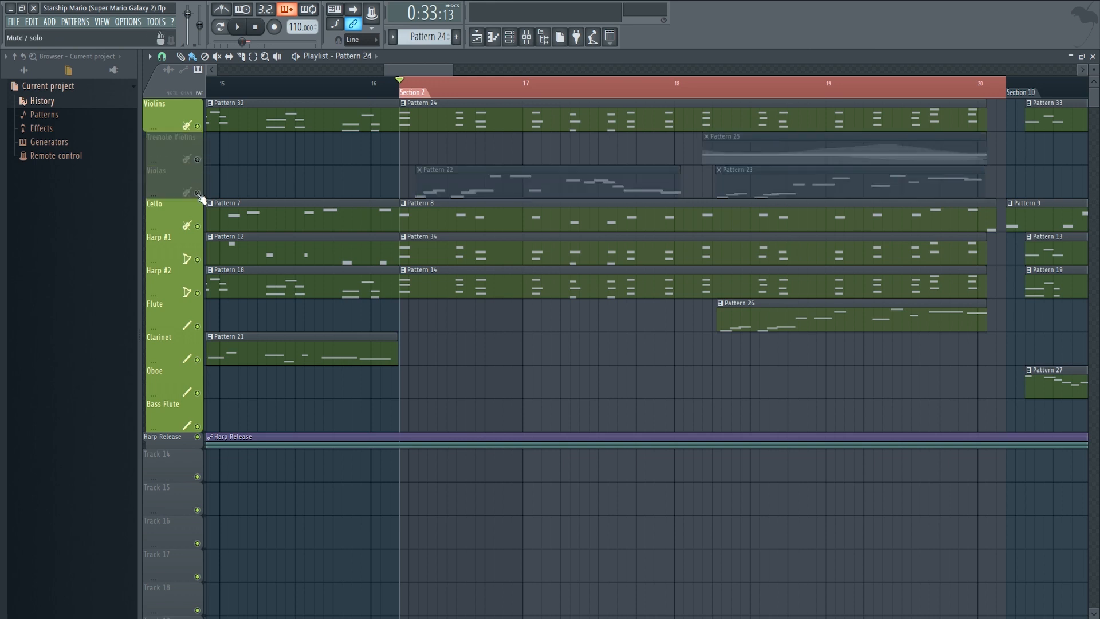
click(197, 226)
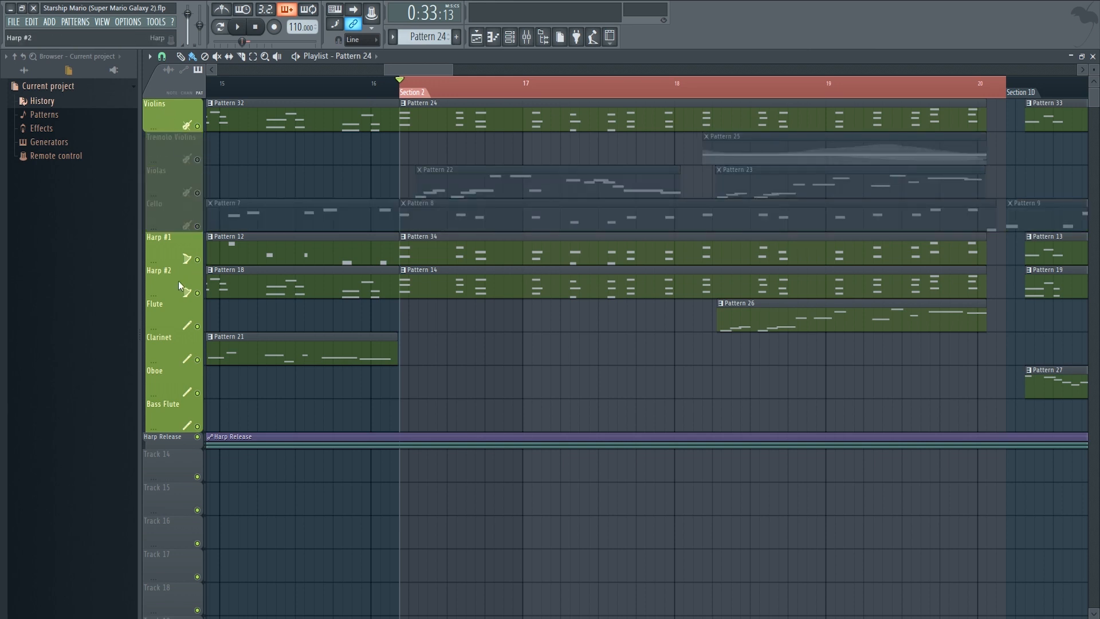
scroll(483, 248, up, 3)
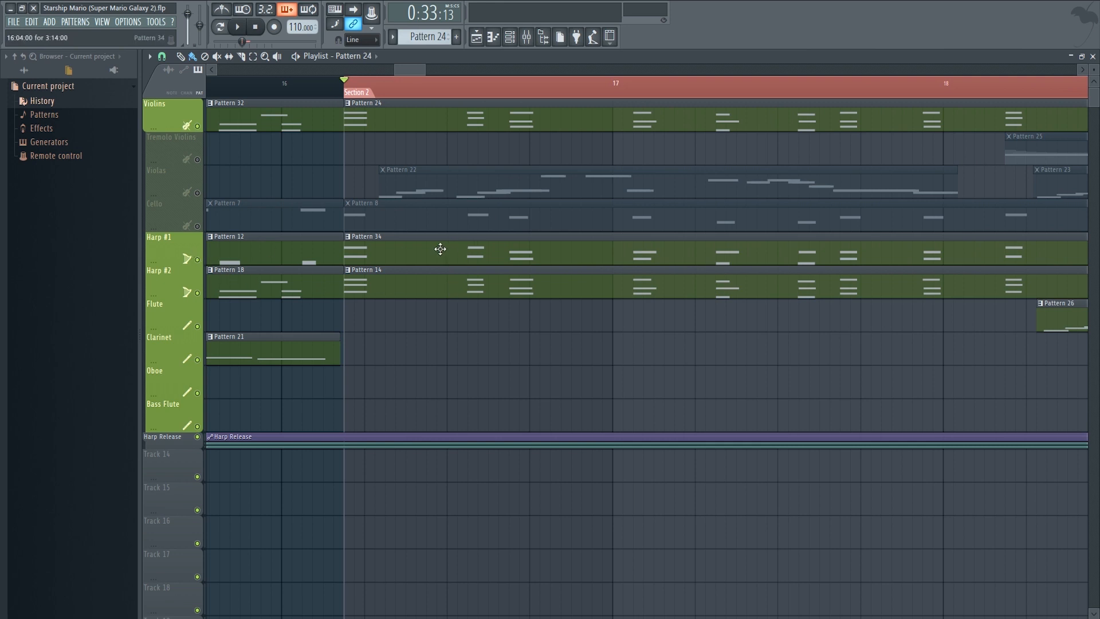
scroll(431, 256, down, 1)
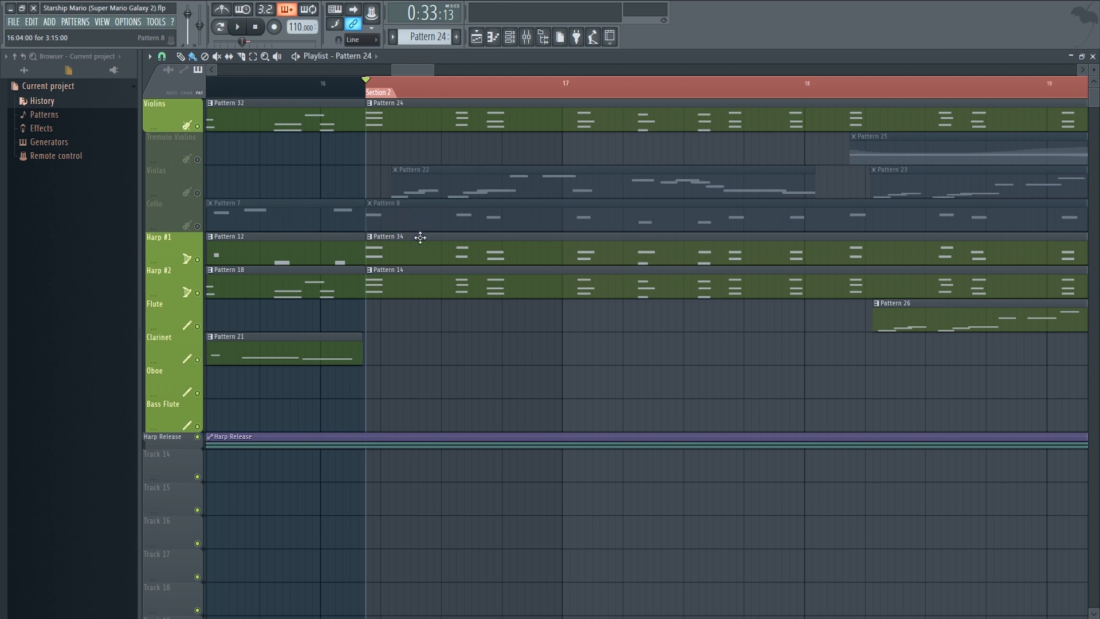
scroll(452, 264, left, 4)
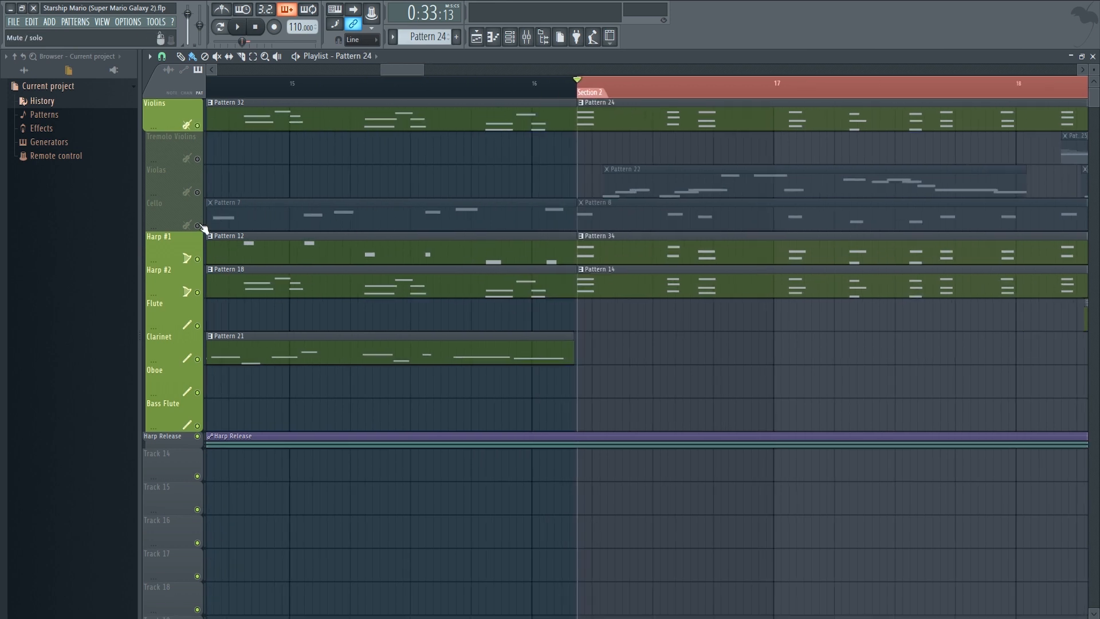
Step: Solo the Cello track, play into Section 2, unmute the Violins during playback and stop
right_click(198, 225)
click(278, 83)
key(space)
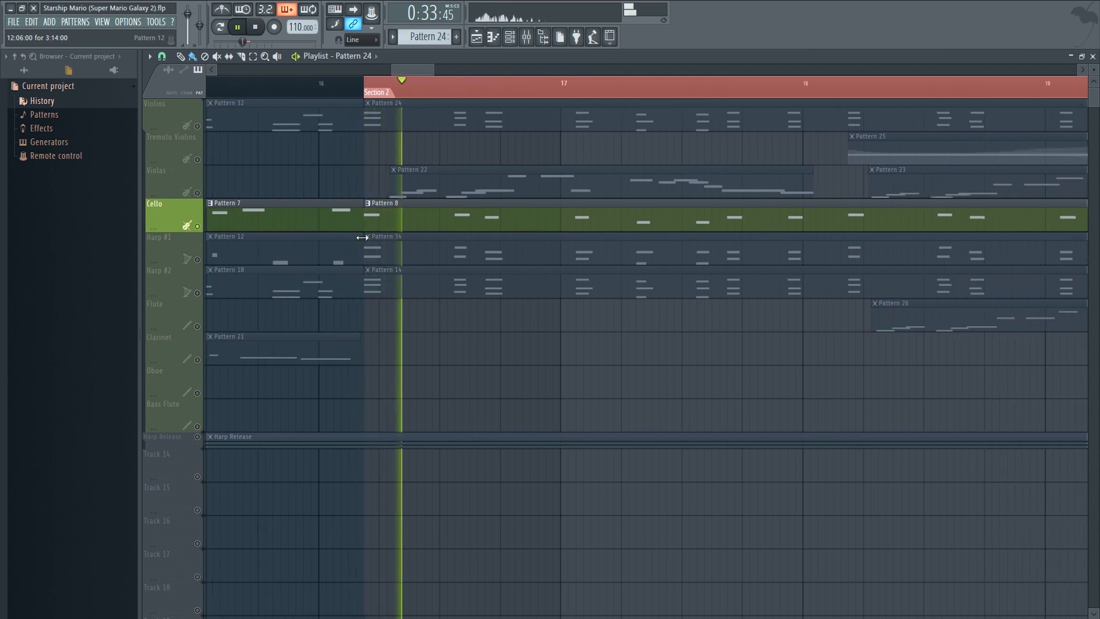
click(197, 126)
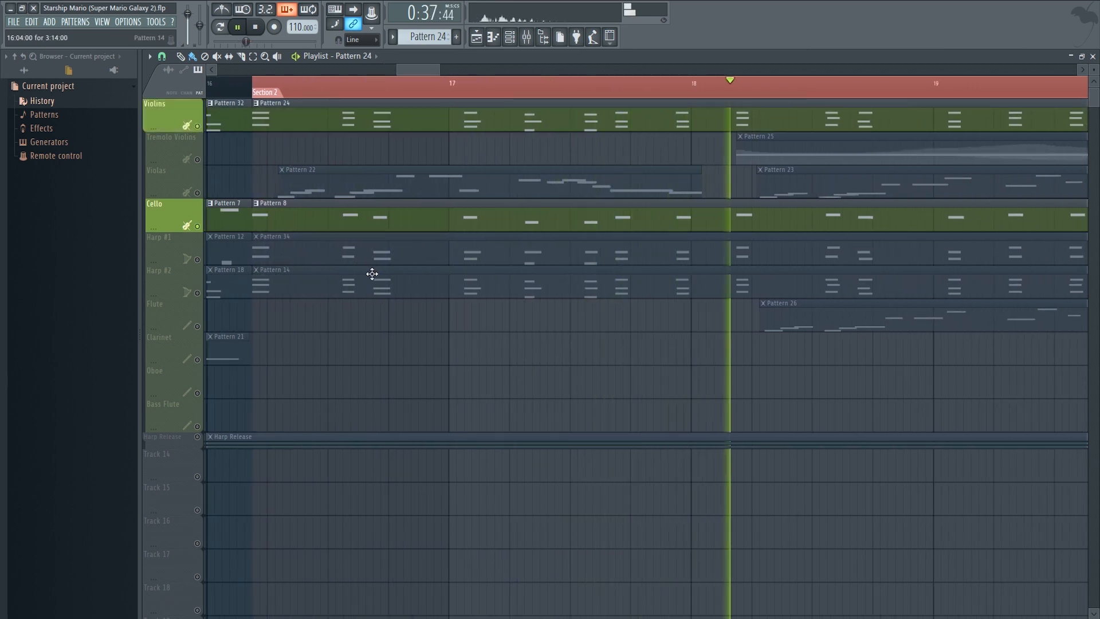
key(space)
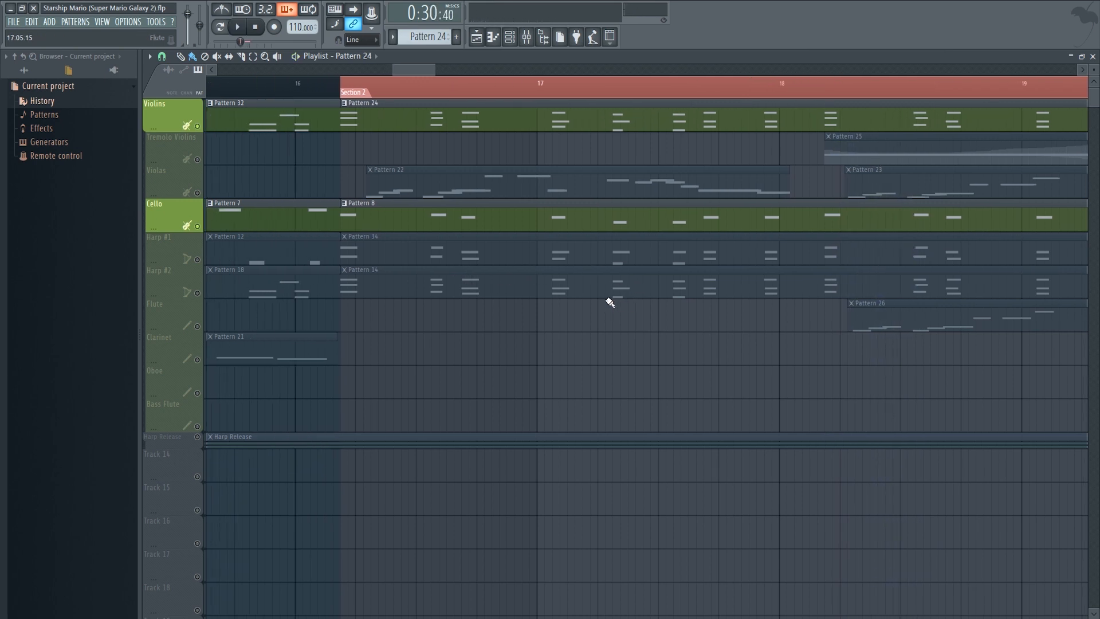
Step: Mute the Cello and audition the opening chords of the Violins' Section 2 clip, Pattern 24, in the piano roll
click(198, 227)
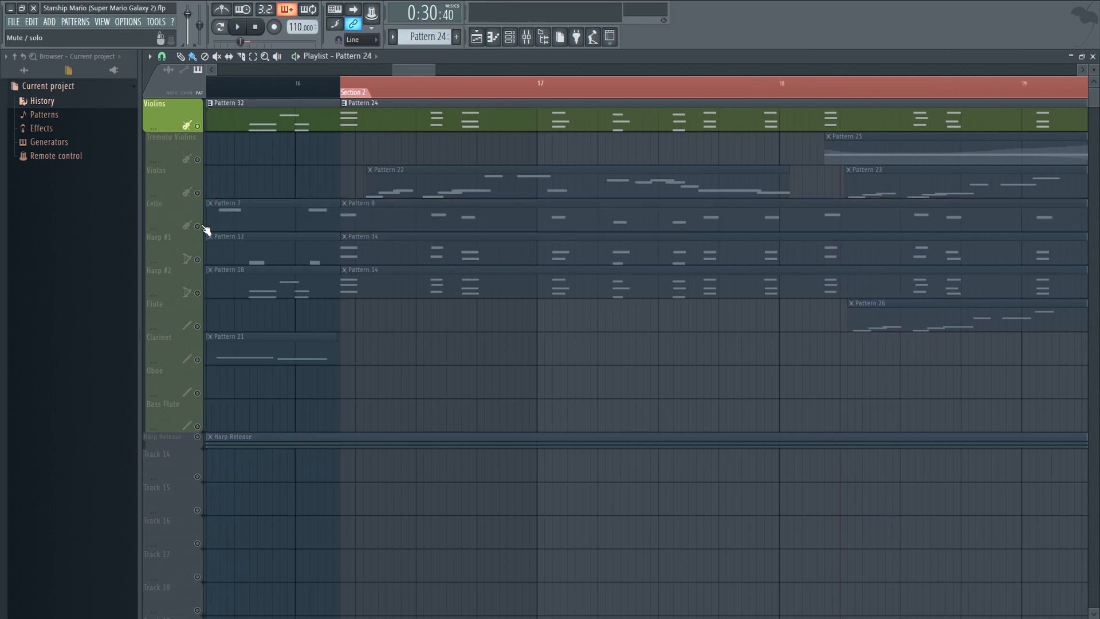
double_click(405, 116)
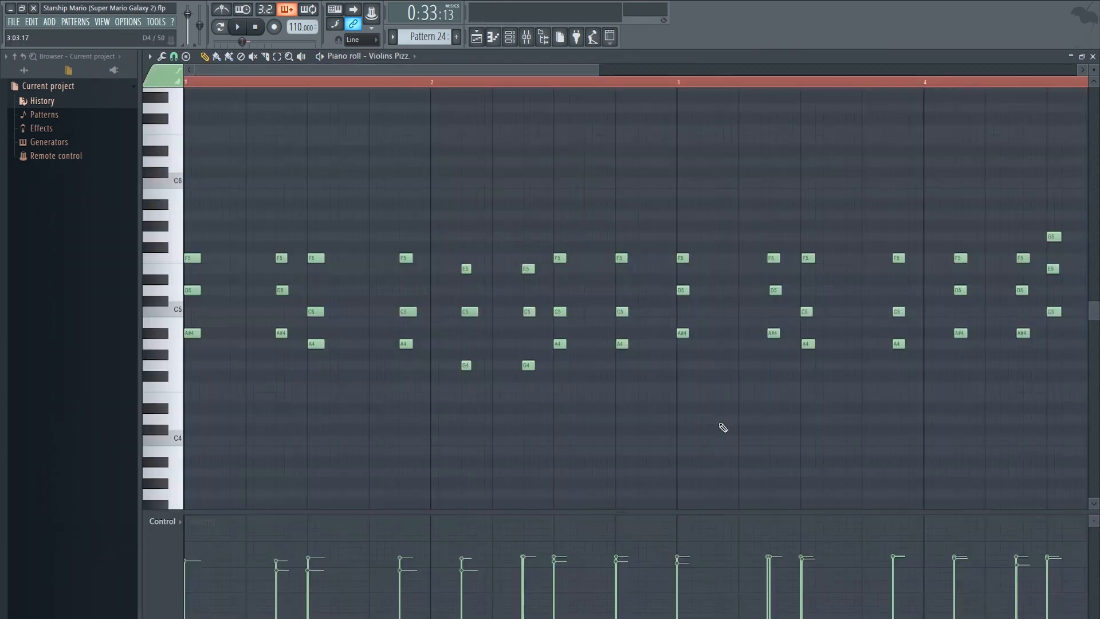
alt+right_click(197, 323)
alt+right_click(315, 329)
alt+right_click(472, 352)
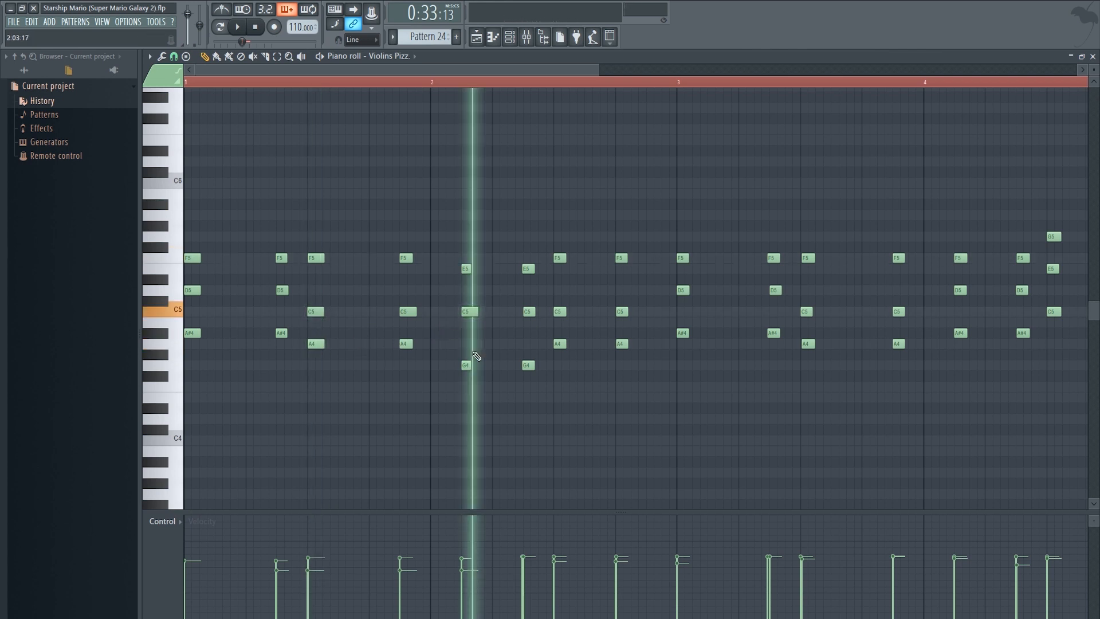
alt+right_click(472, 352)
alt+right_click(460, 351)
alt+right_click(465, 352)
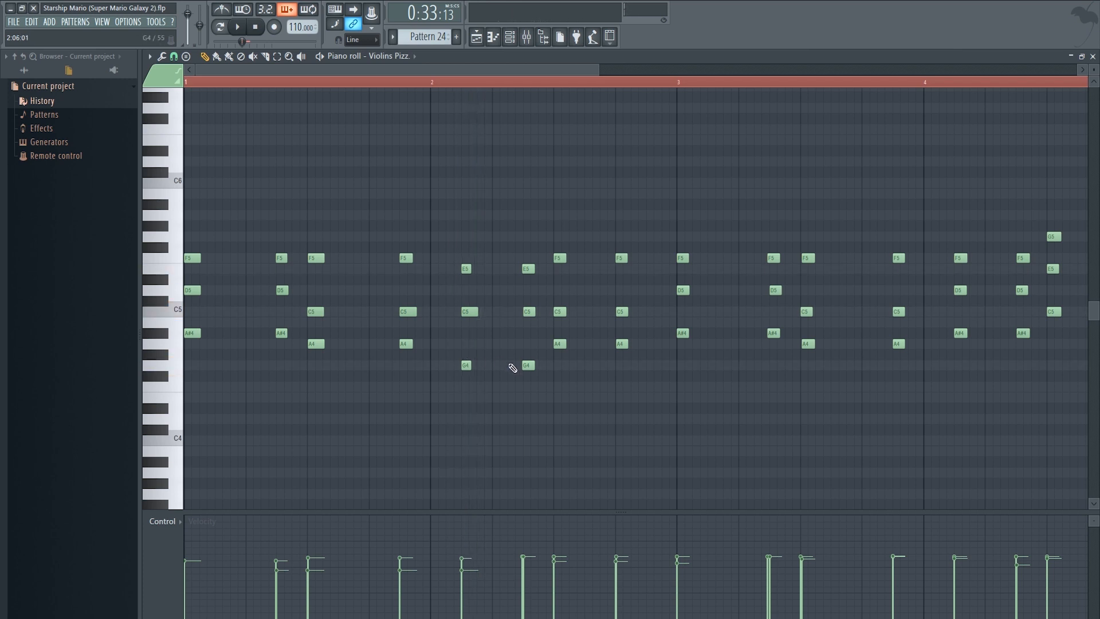
alt+right_click(564, 334)
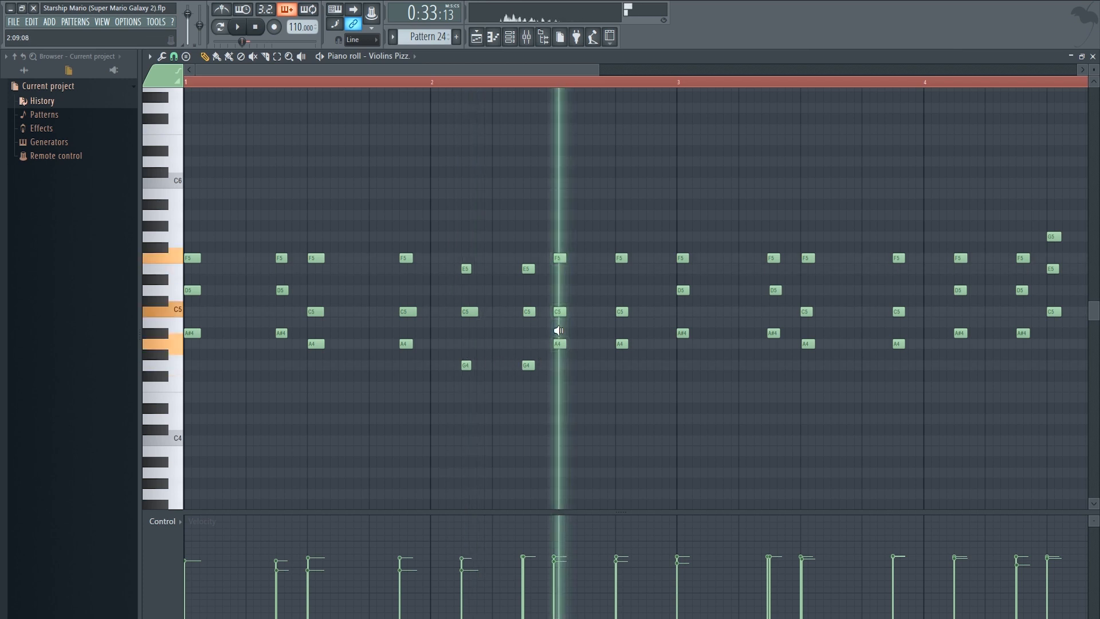
Step: Play the violin chords of Pattern 24, stop playback and inspect the closing chords in bar 4
key(space)
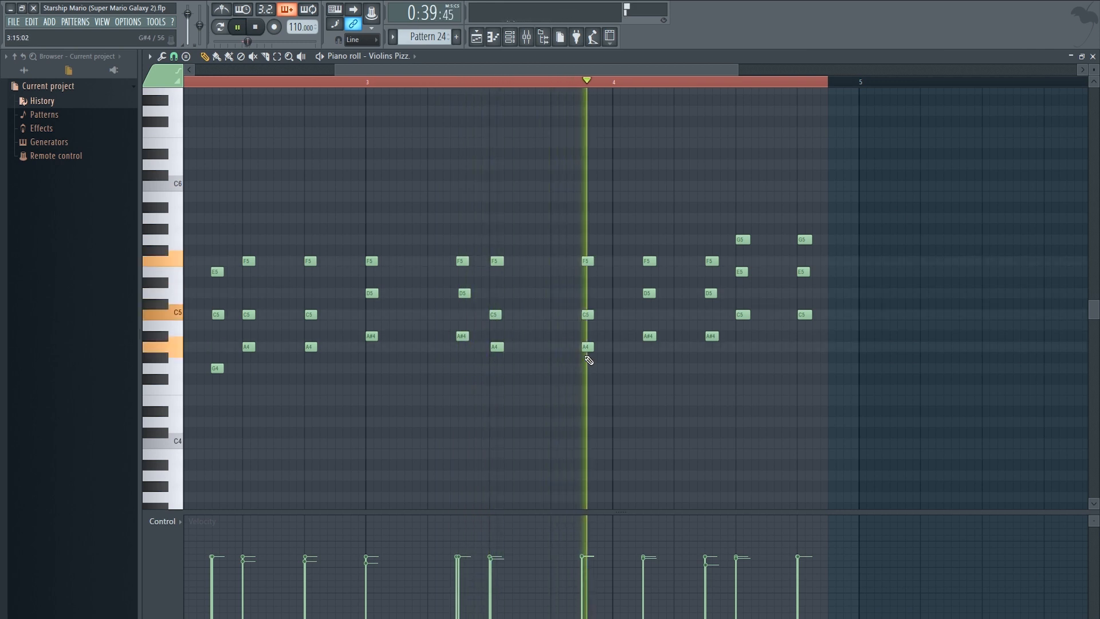
key(space)
ctrl+scroll(645, 368, down, 1)
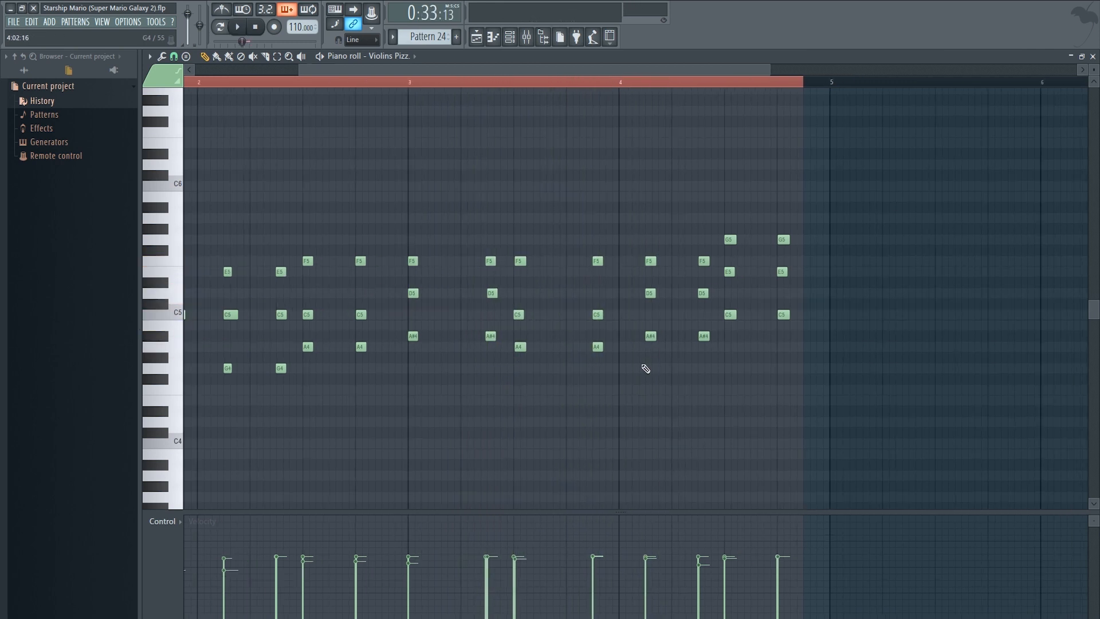
click(651, 336)
ctrl+scroll(734, 344, up, 2)
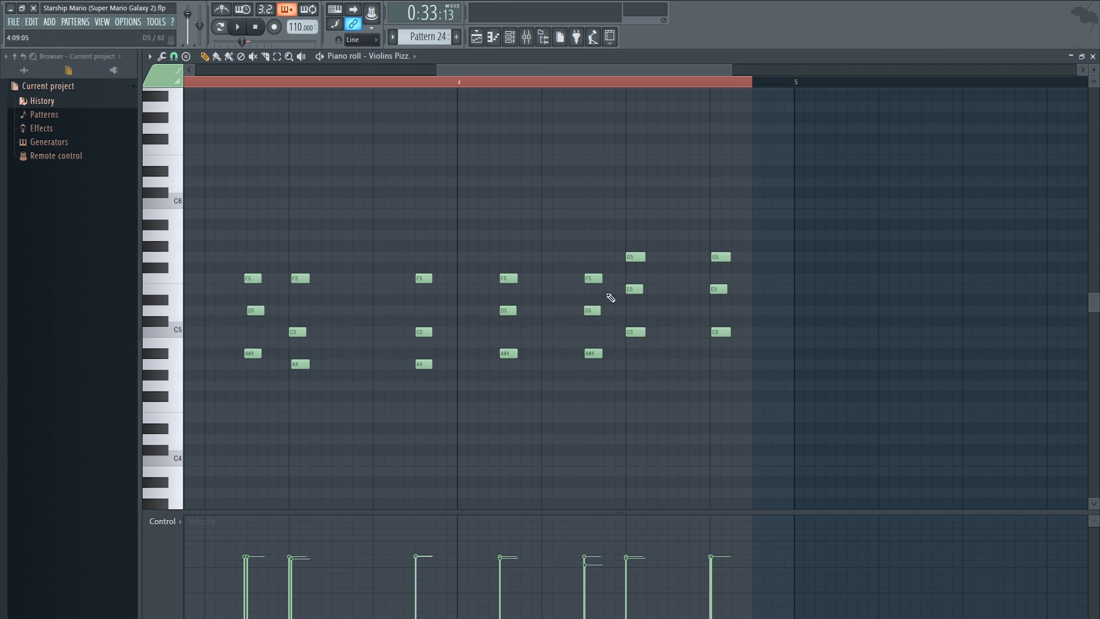
Step: Return to the playlist, unmute the Cello, Harp #1 and Harp #2 tracks, and play Section 2 with the Violins
click(476, 37)
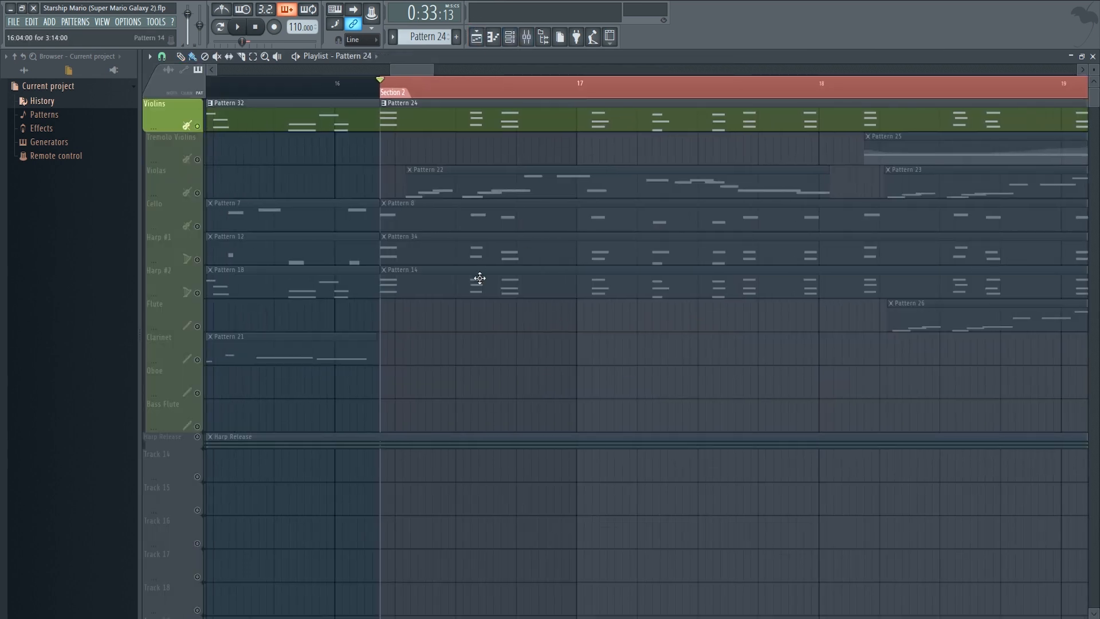
scroll(484, 274, down, 2)
click(198, 226)
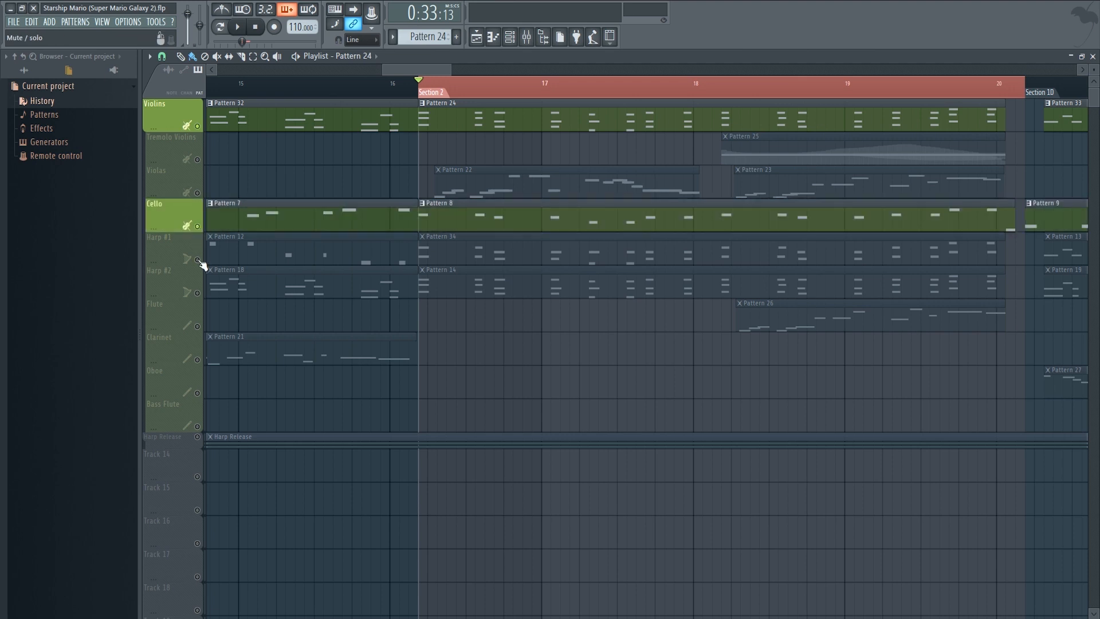
click(197, 259)
click(198, 293)
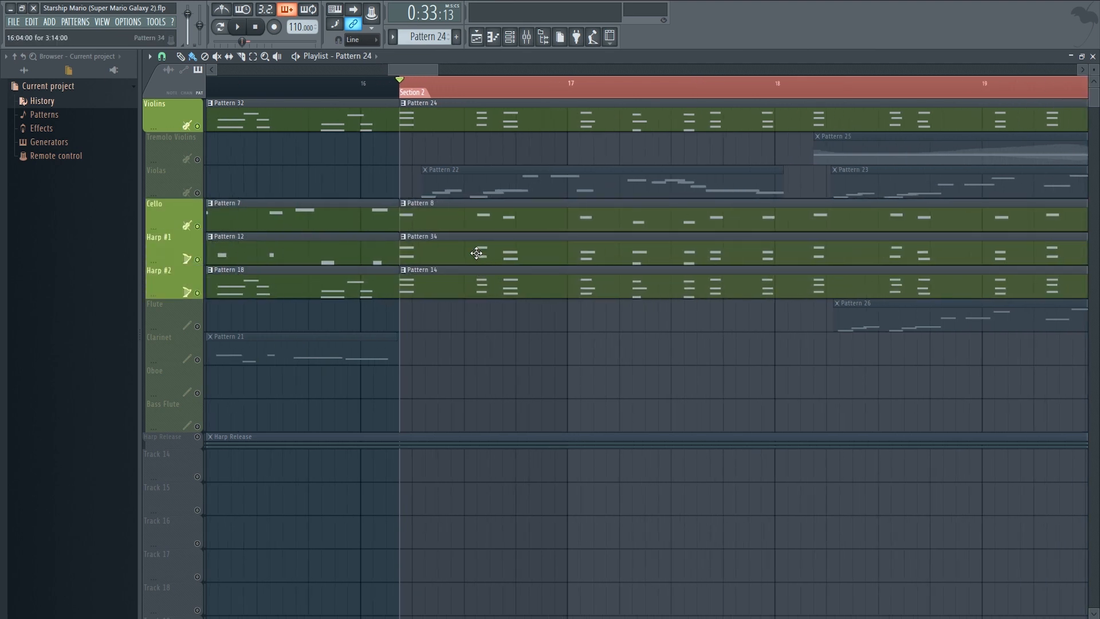
key(space)
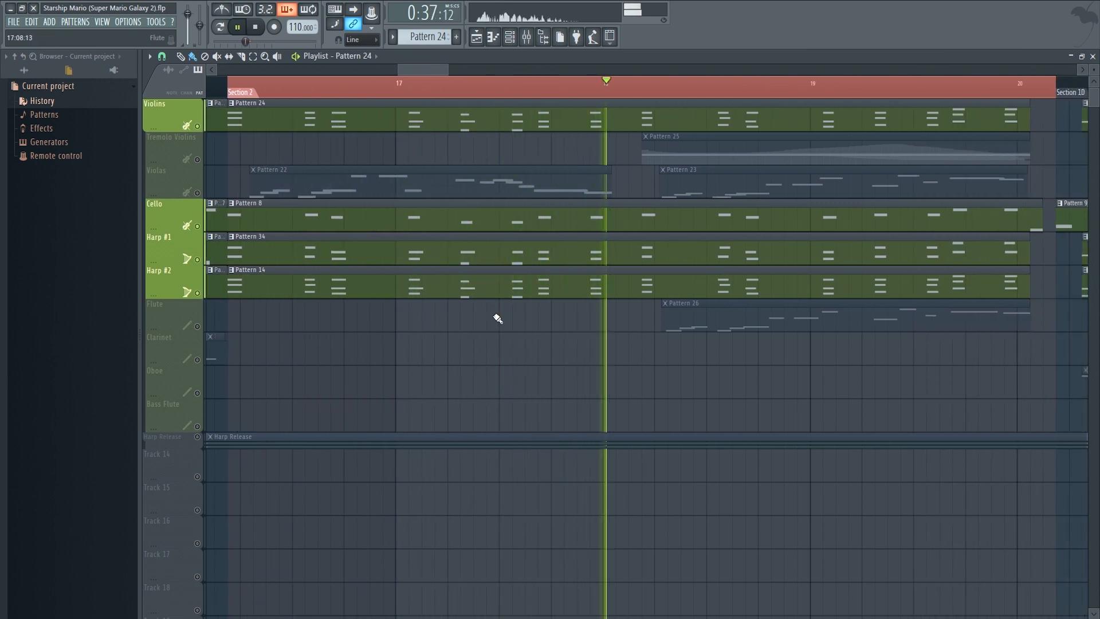
key(space)
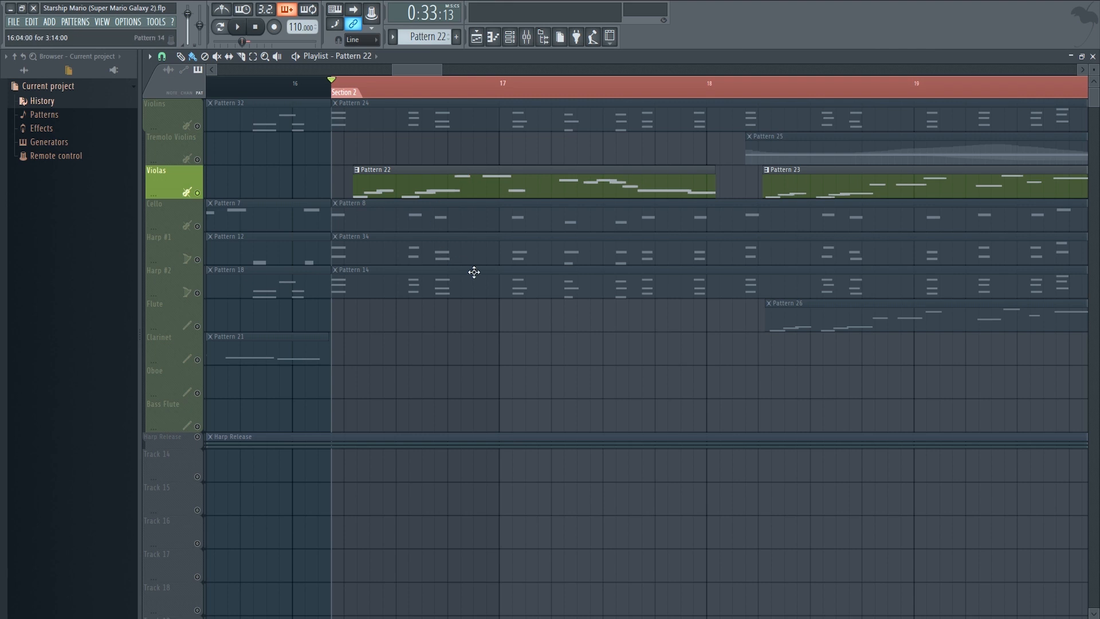
Step: Audition the start of Section 2 with only the Violas track and its Pattern 22 clip active
scroll(515, 280, up, 3)
ctrl+scroll(566, 331, down, 2)
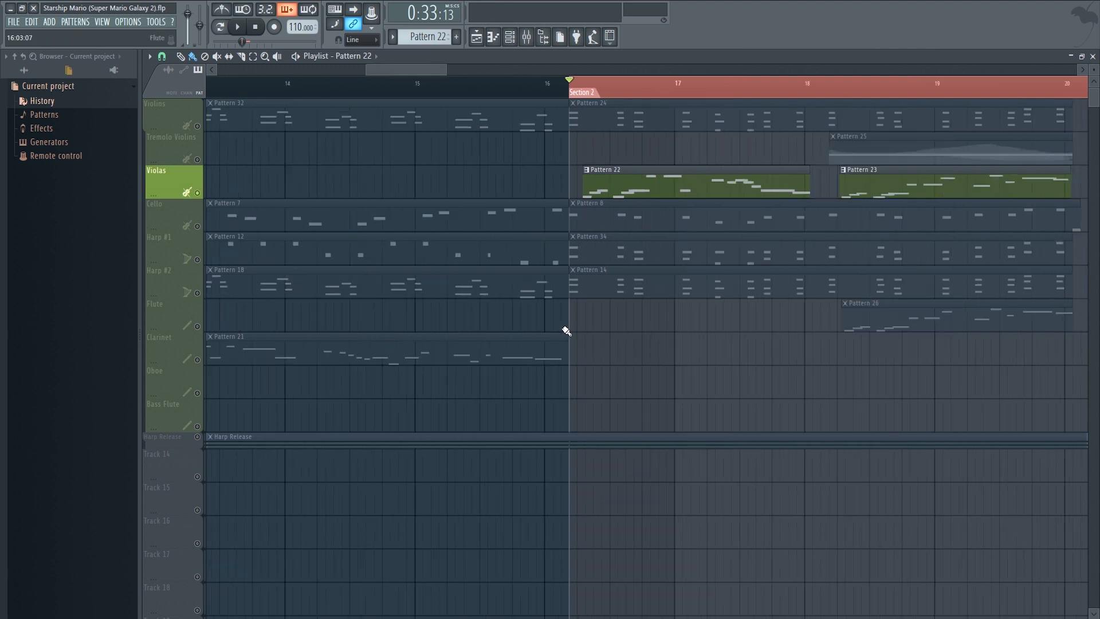
scroll(400, 376, up, 3)
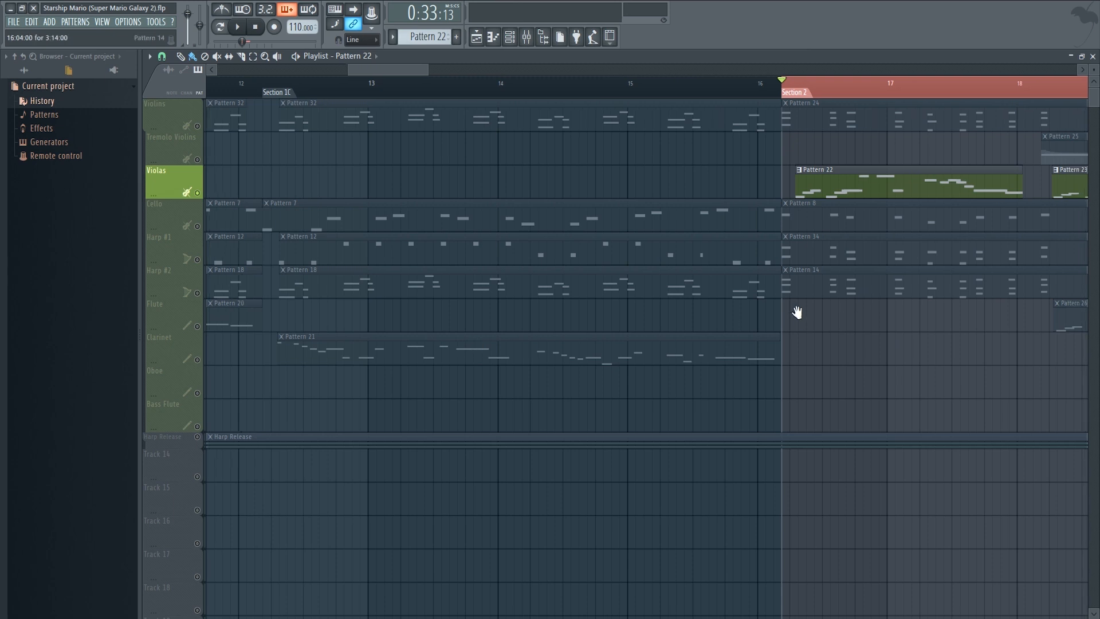
ctrl+scroll(687, 309, up, 4)
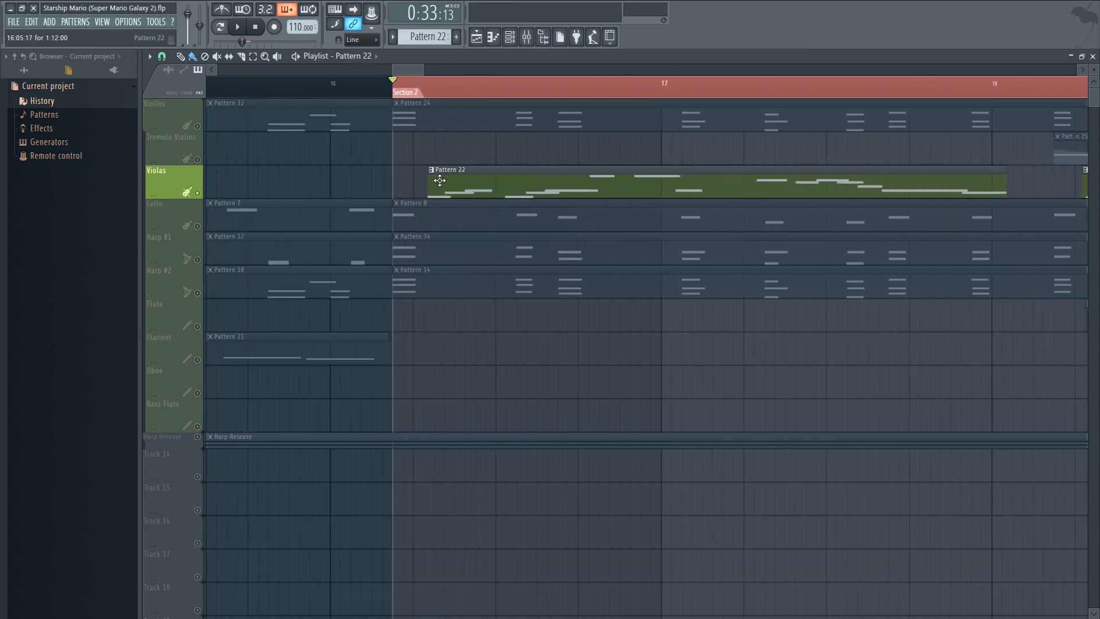
key(space)
key(space)
Step: Unmute the Cello track and briefly play the start of Section 2 together with the Violas
click(200, 225)
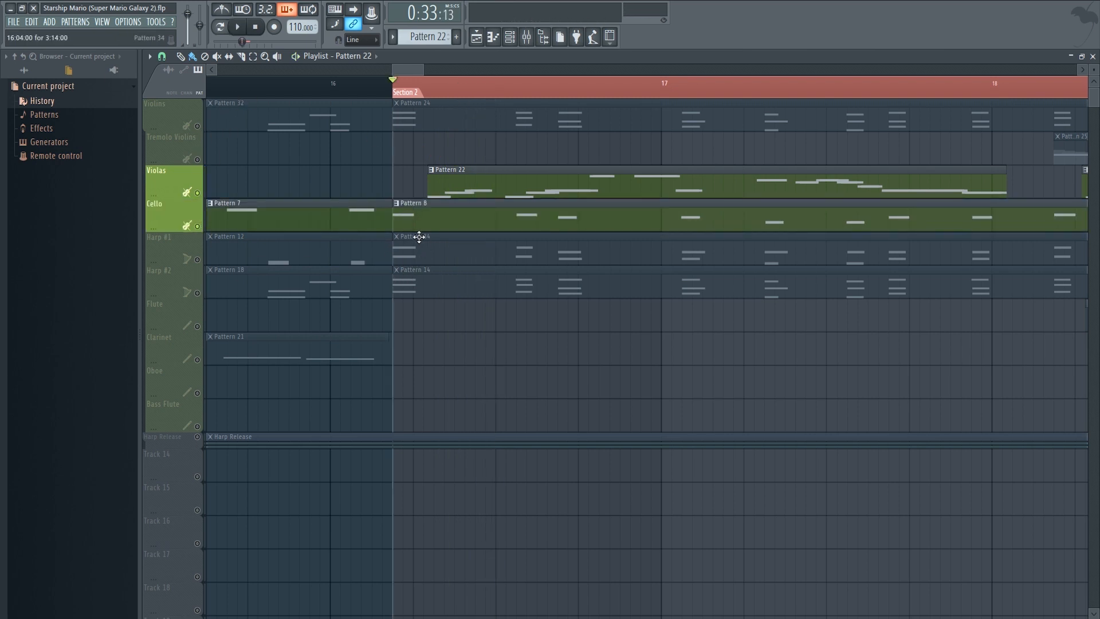
key(space)
key(space)
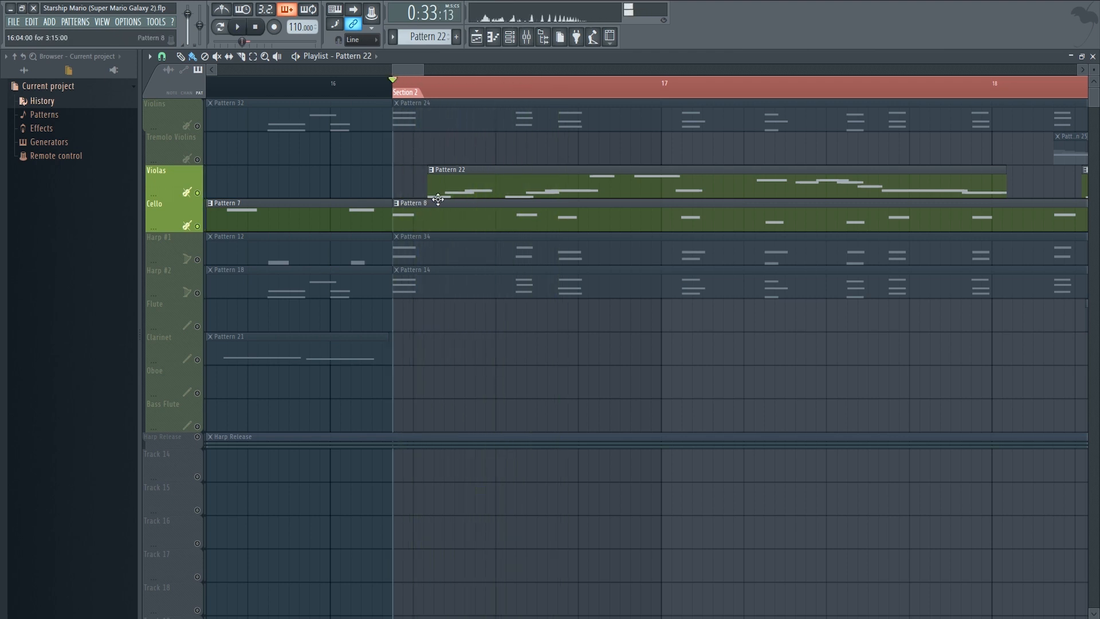
Step: Open the Violas' Pattern 22 in the piano roll, play its melody, then return to the playlist and stop
scroll(571, 263, down, 2)
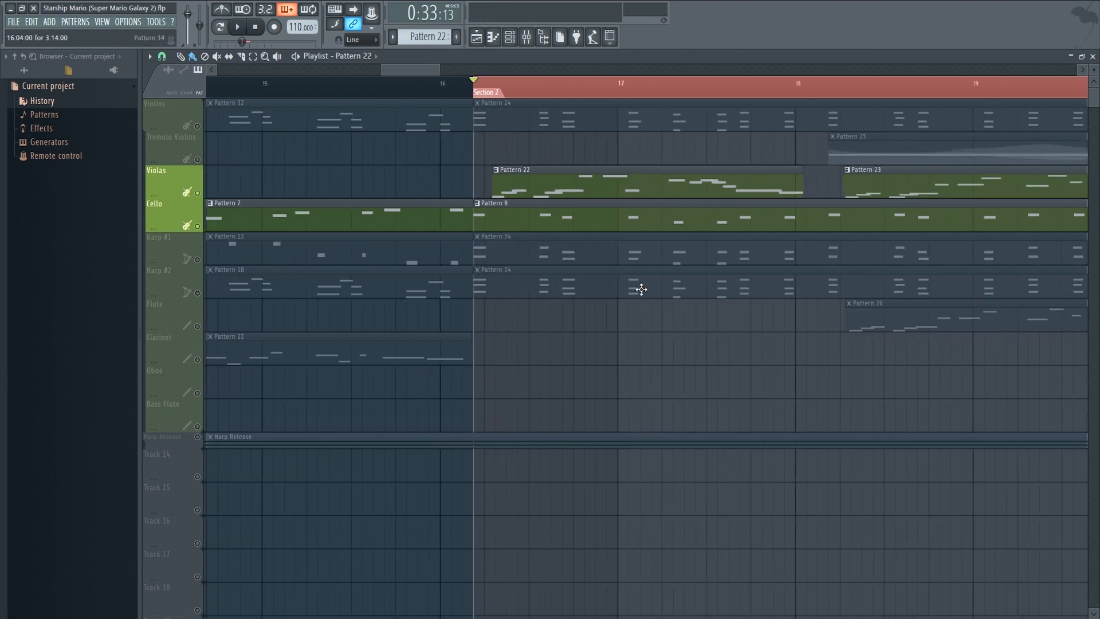
drag(641, 287, 560, 275)
scroll(560, 274, up, 1)
double_click(645, 173)
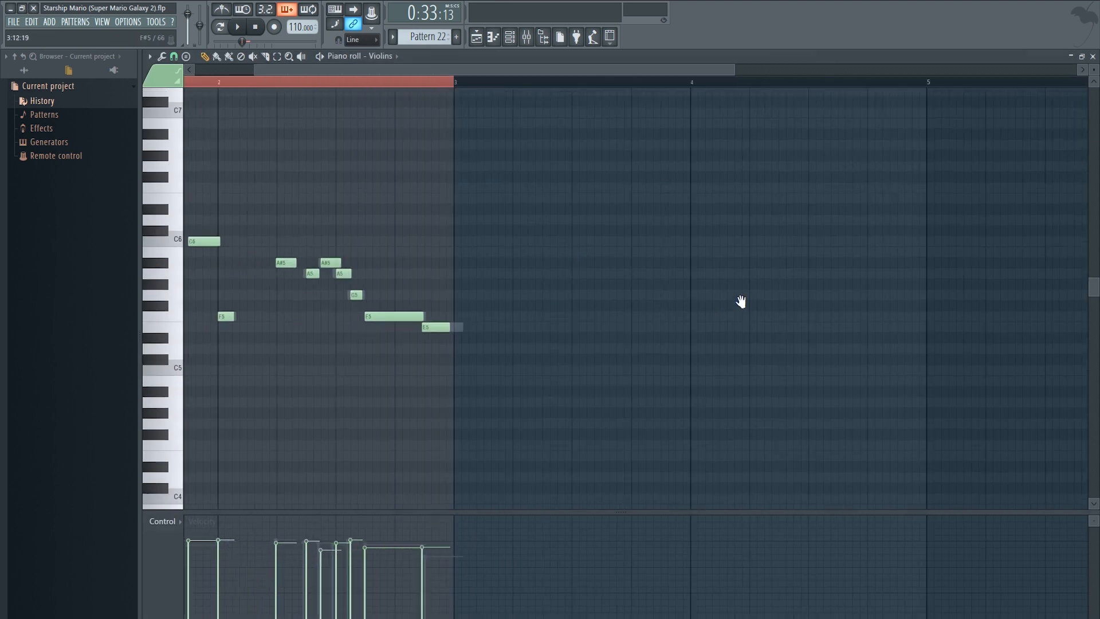
click(423, 83)
key(space)
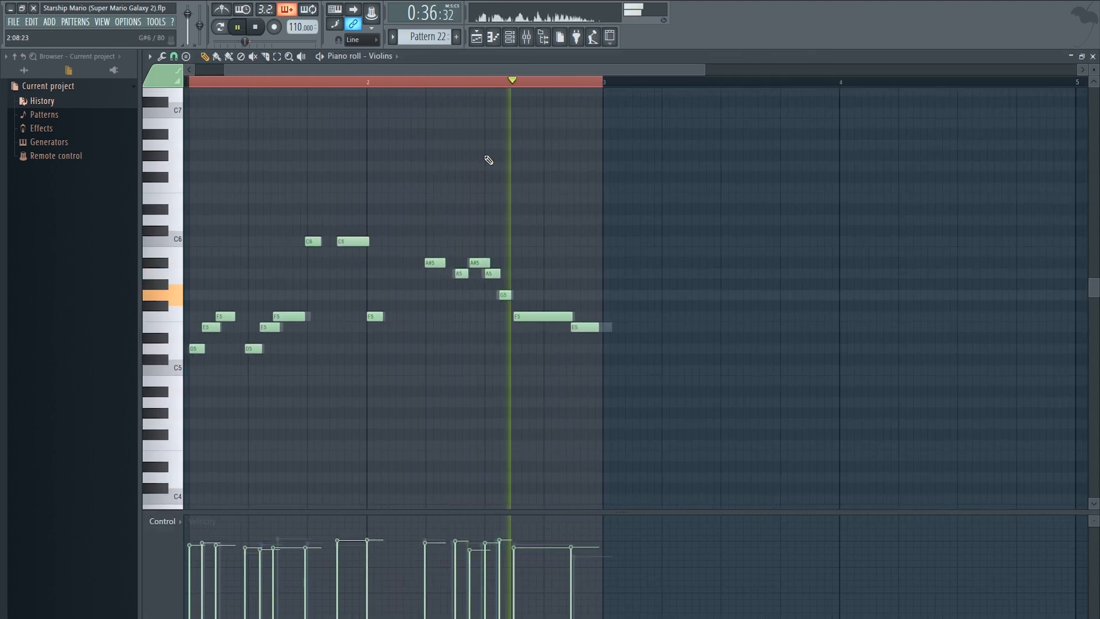
click(477, 38)
key(space)
Step: Solo the Clarinet track and play a short part of Pattern 21 from the middle of bar 14
scroll(496, 331, down, 2)
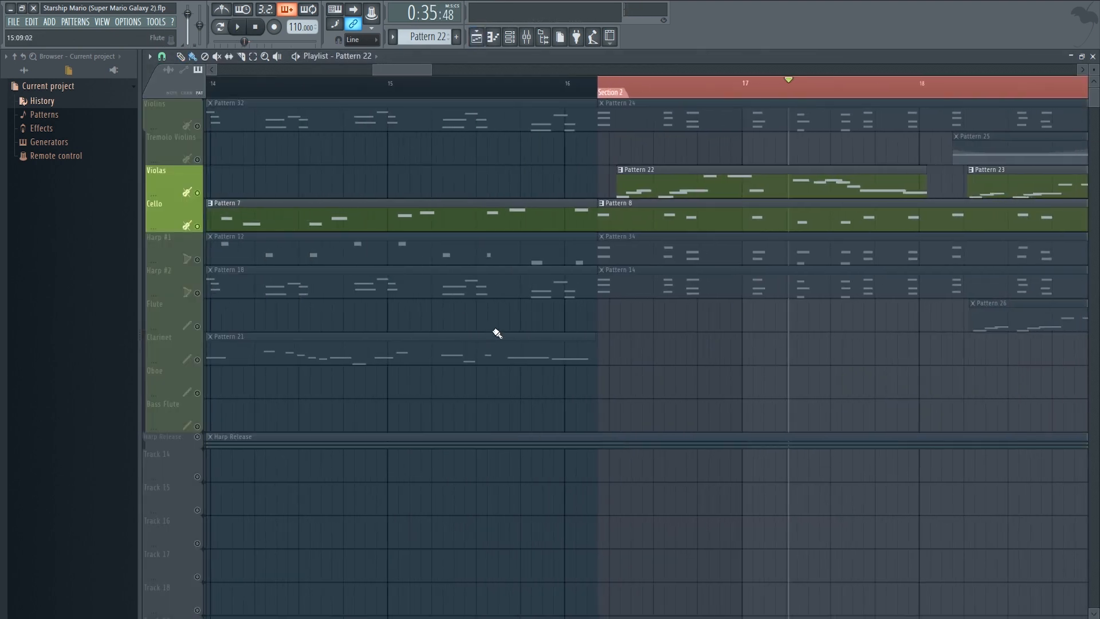
click(255, 349)
scroll(203, 326, up, 1)
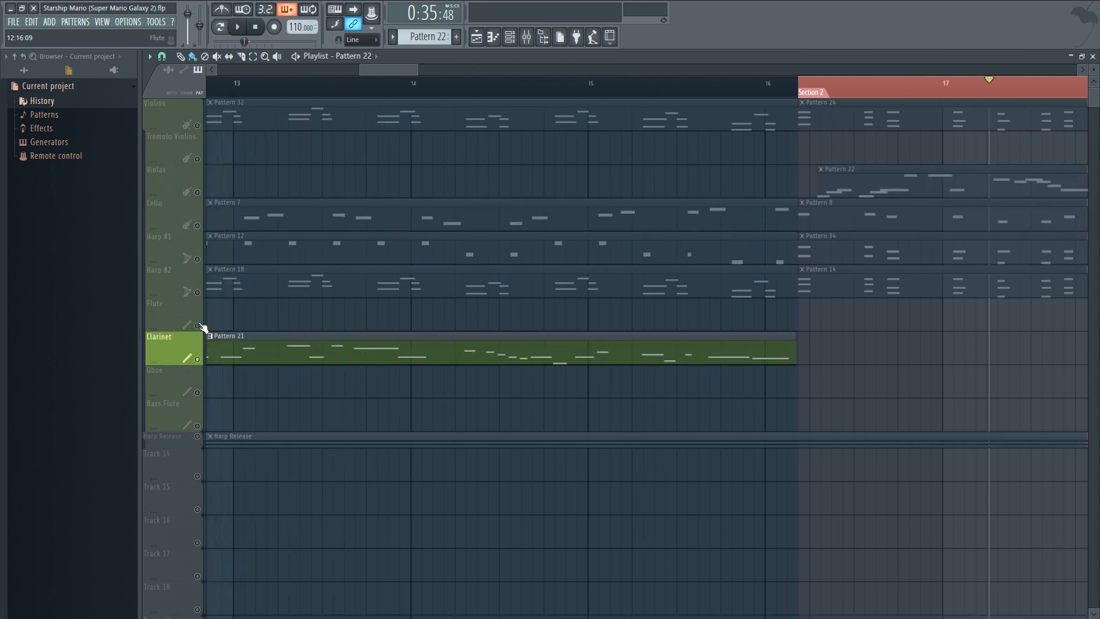
click(472, 86)
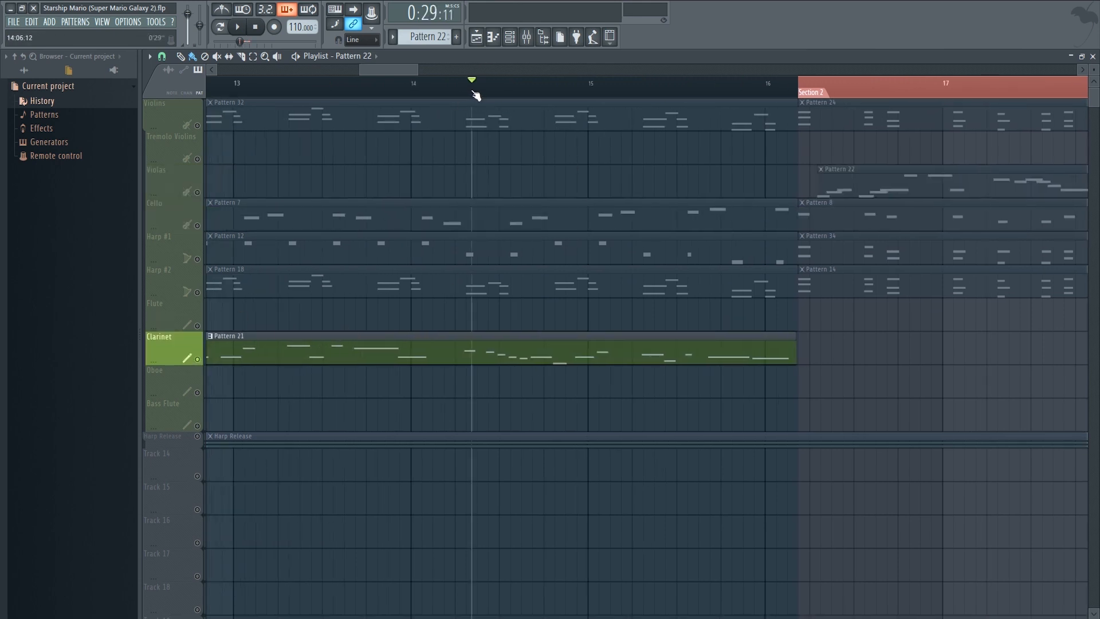
key(space)
key(space)
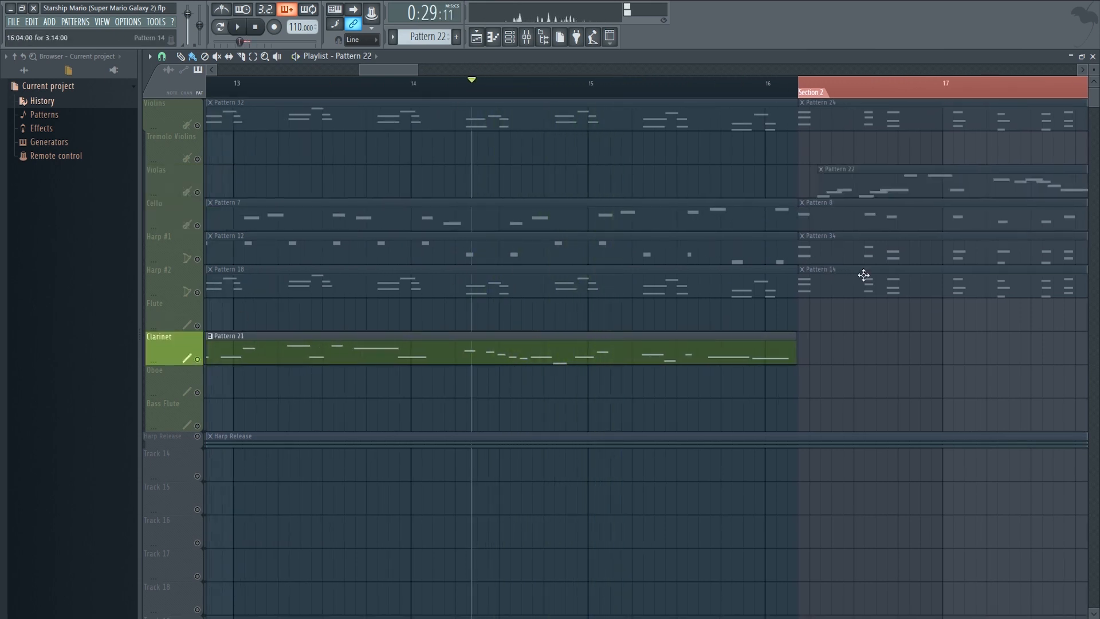
Step: Solo the Tremolo Violins track and play Pattern 25 from just after bar 18 in Section 2
scroll(871, 491, down, 7)
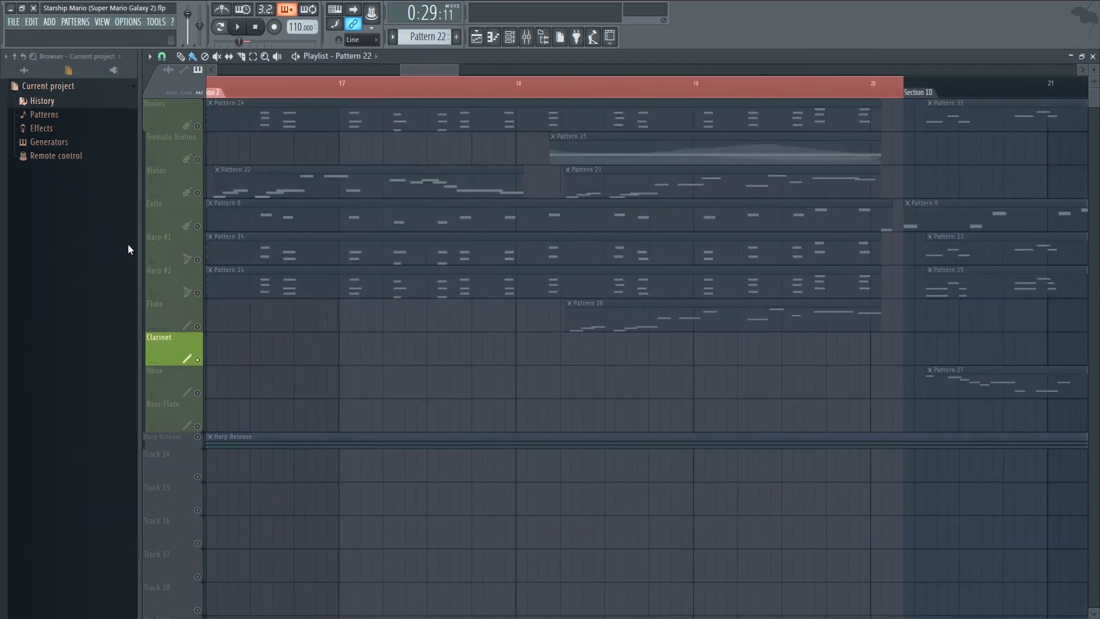
right_click(198, 160)
right_click(198, 160)
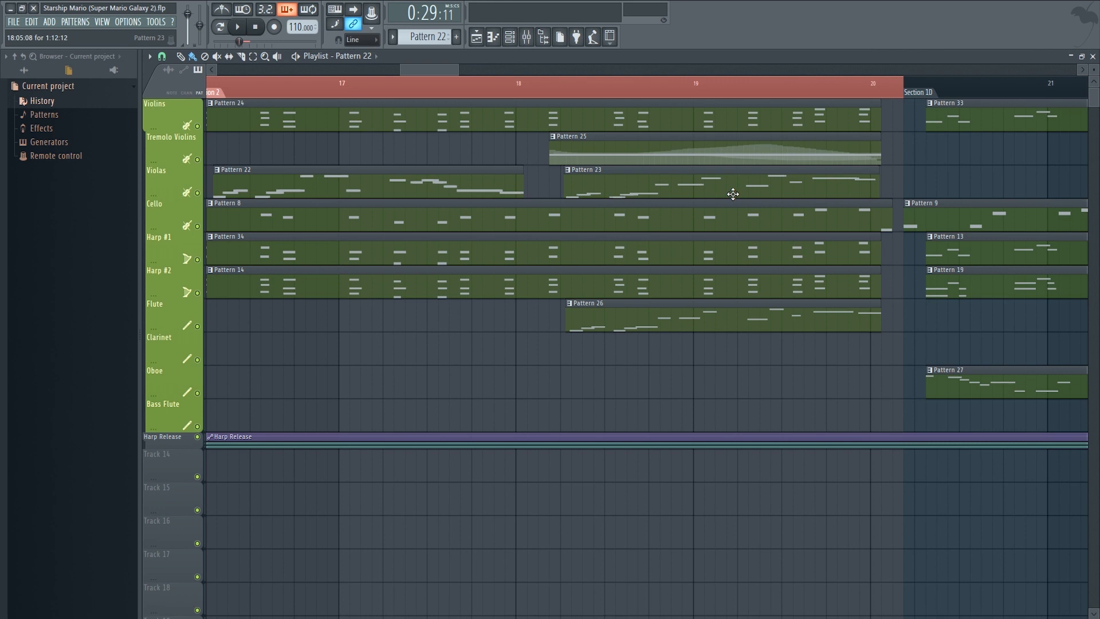
right_click(198, 160)
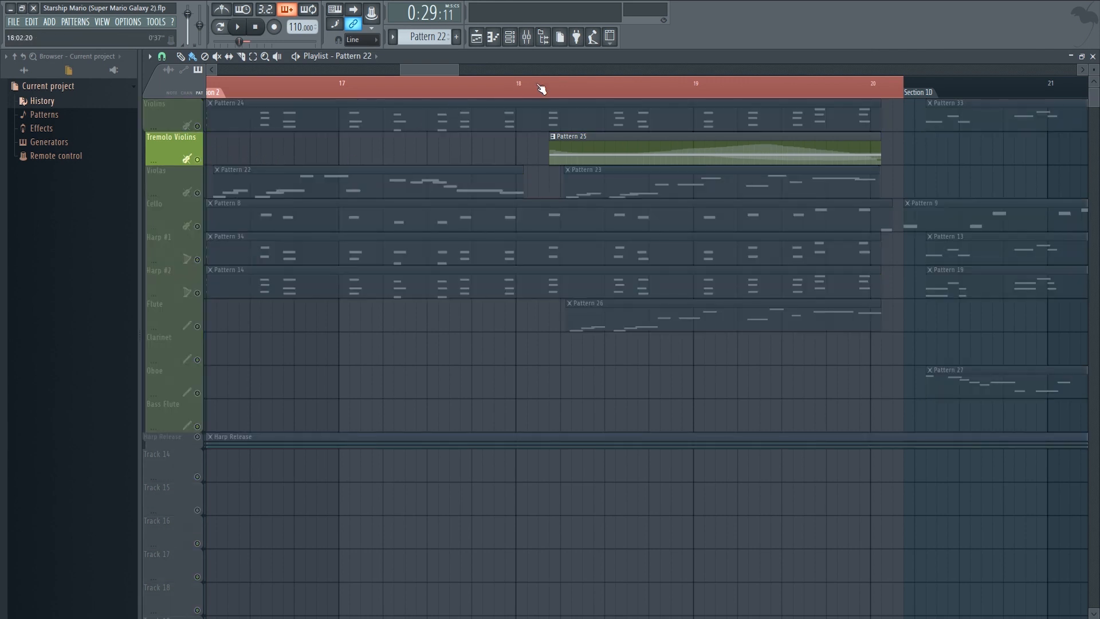
click(541, 87)
key(space)
drag(677, 221, 604, 228)
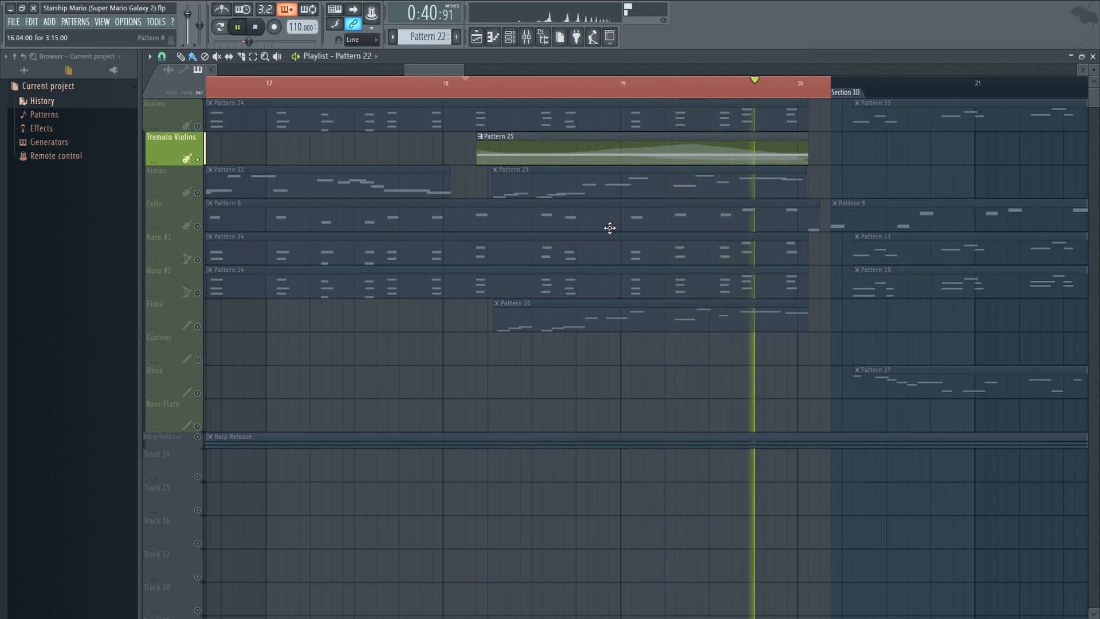
key(space)
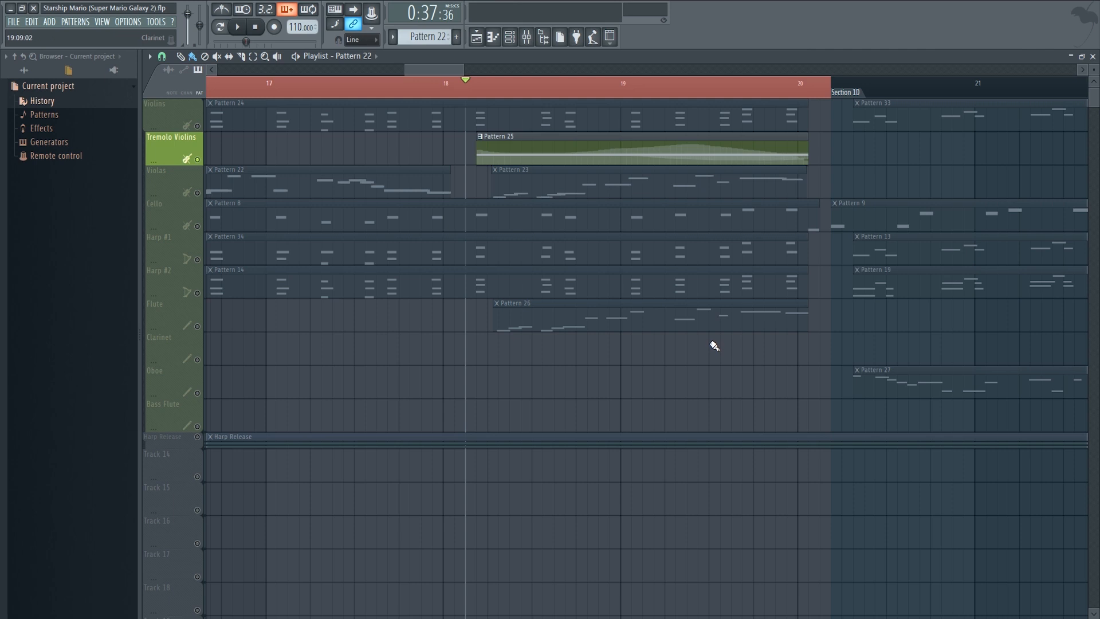
Step: Leave only the Flute and Violas tracks active, compare Patterns 26 and 23, and set the playhead to the start of Section 2
click(201, 329)
ctrl+click(203, 197)
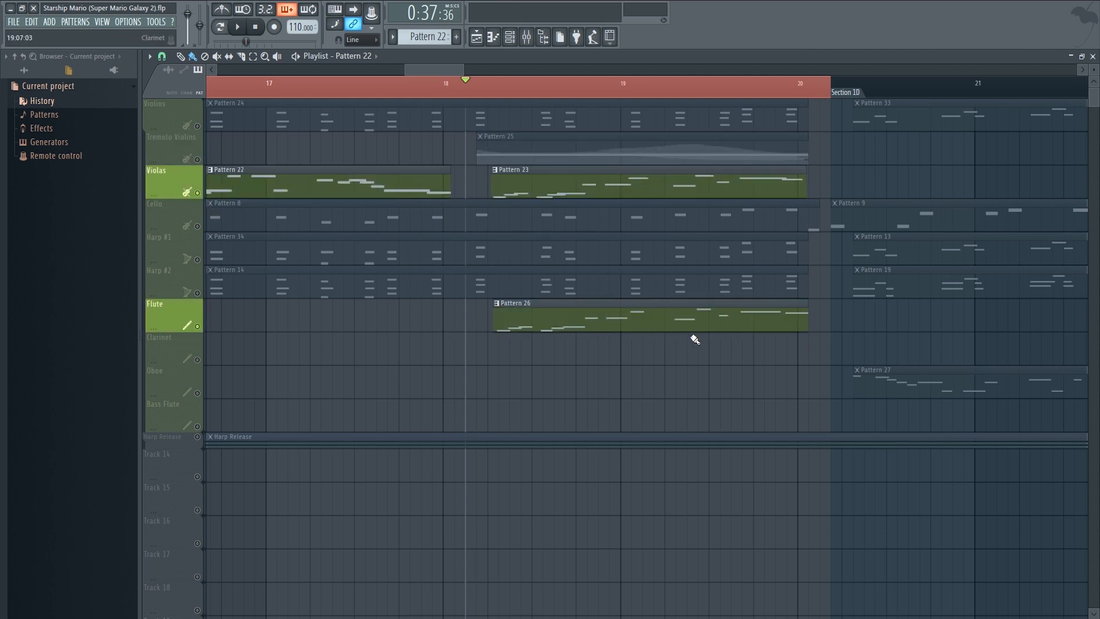
drag(724, 353, 797, 352)
scroll(642, 335, down, 3)
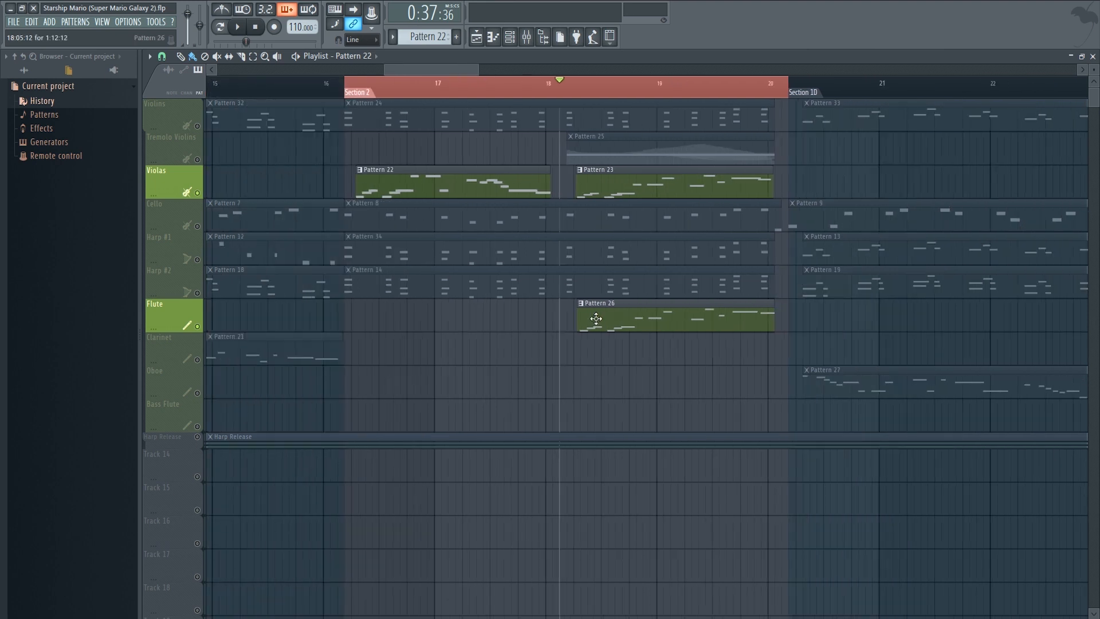
click(384, 94)
scroll(405, 147, up, 2)
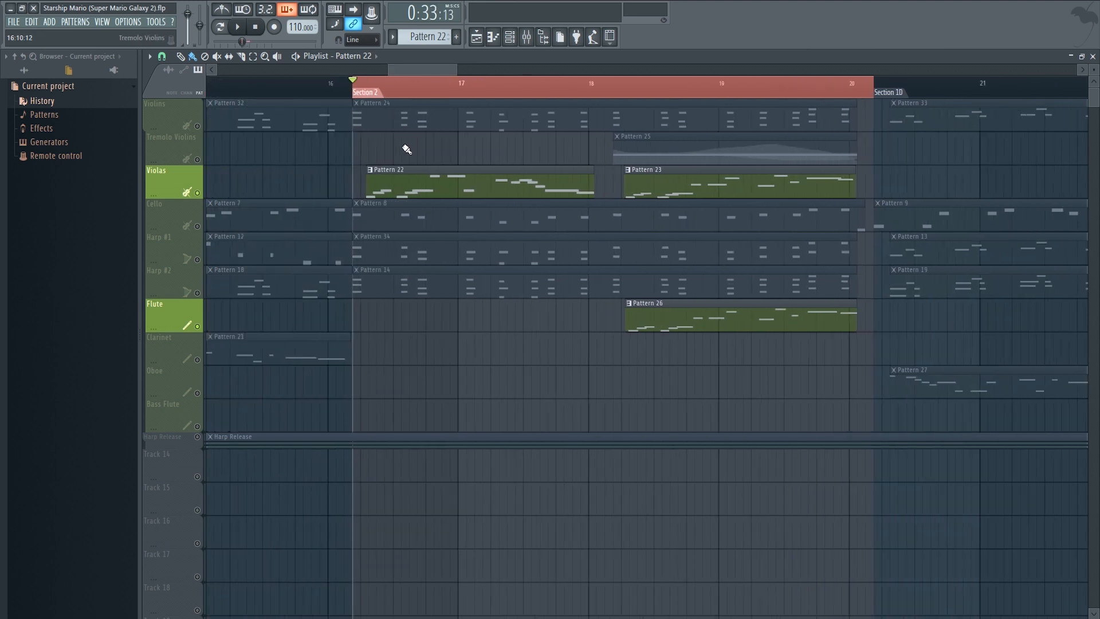
Step: Unmute all tracks and play Section 2 through to Section 1D, viewing the Violas' Pattern 22 notes in the piano roll during playback
right_click(202, 191)
right_click(203, 191)
key(space)
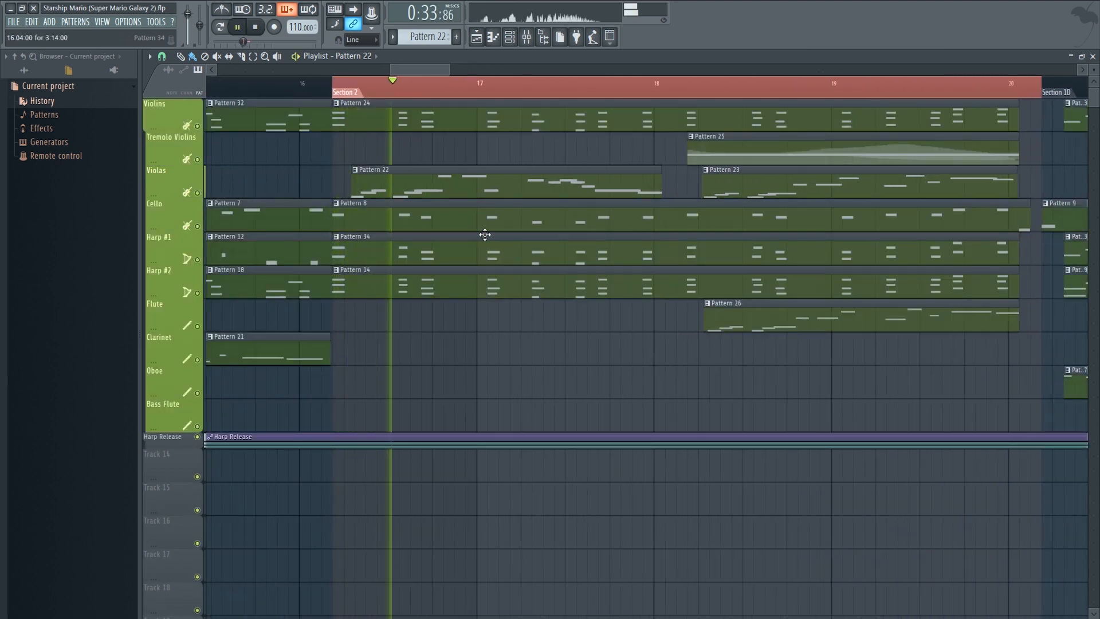
double_click(534, 196)
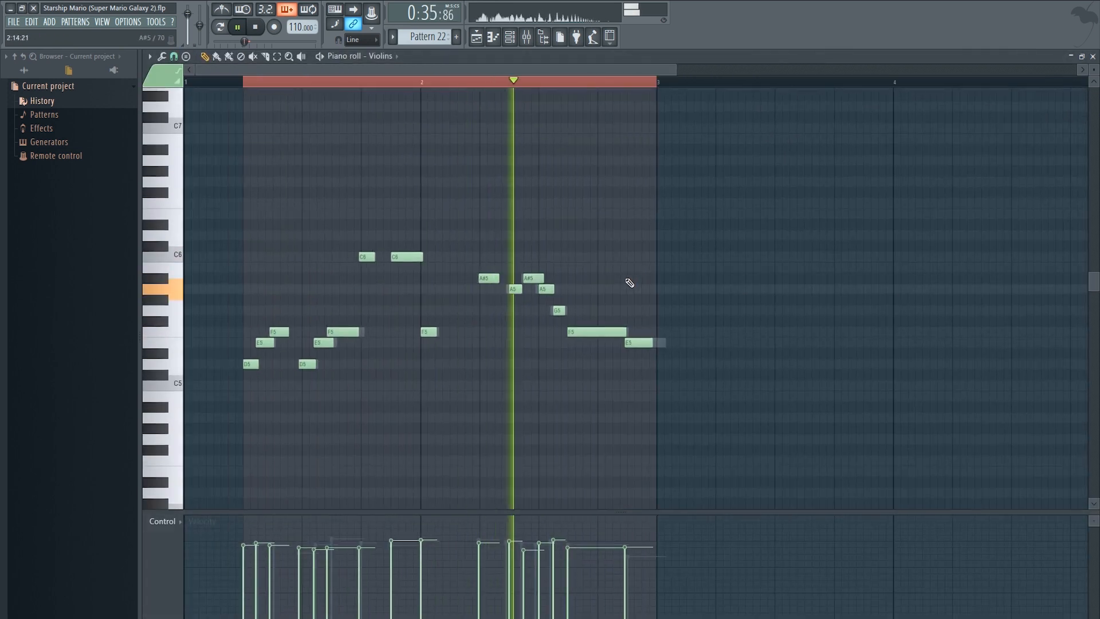
click(477, 37)
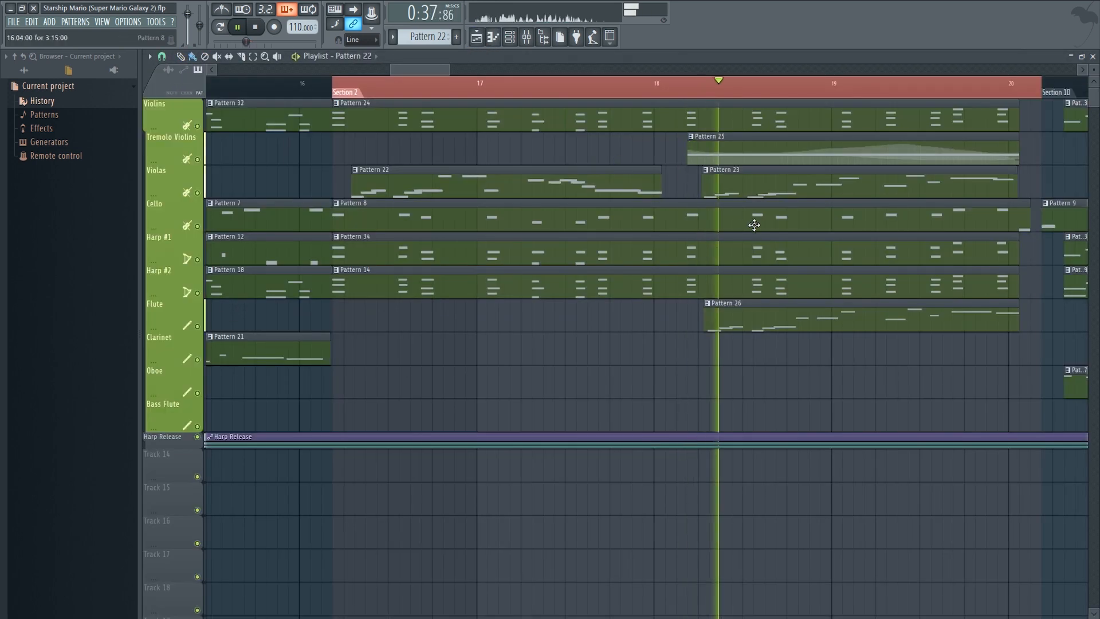
drag(751, 224, 566, 224)
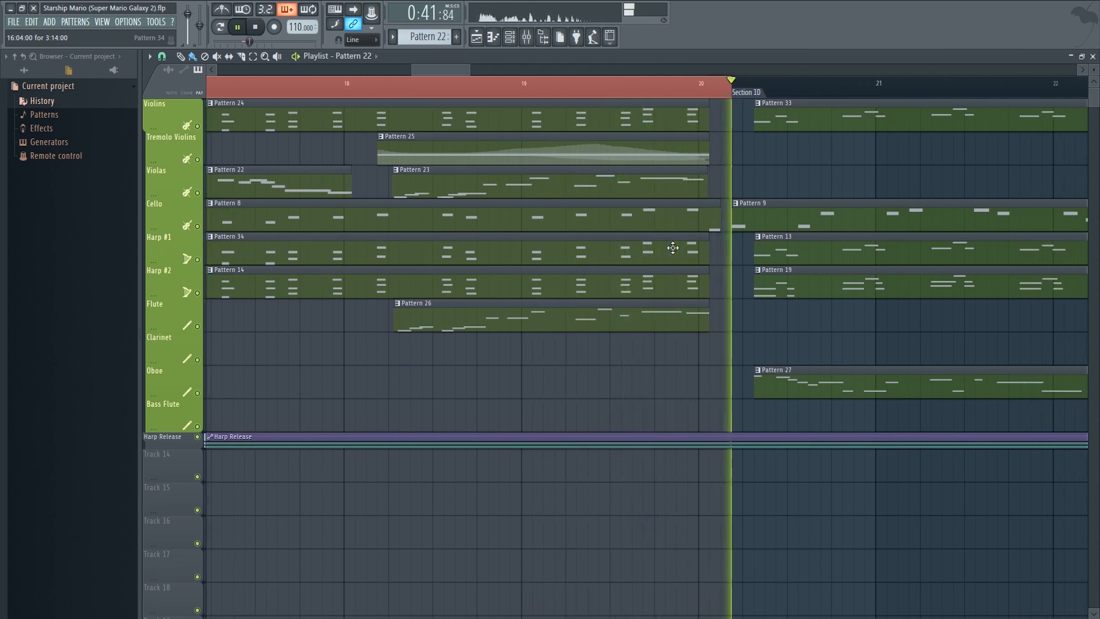
key(space)
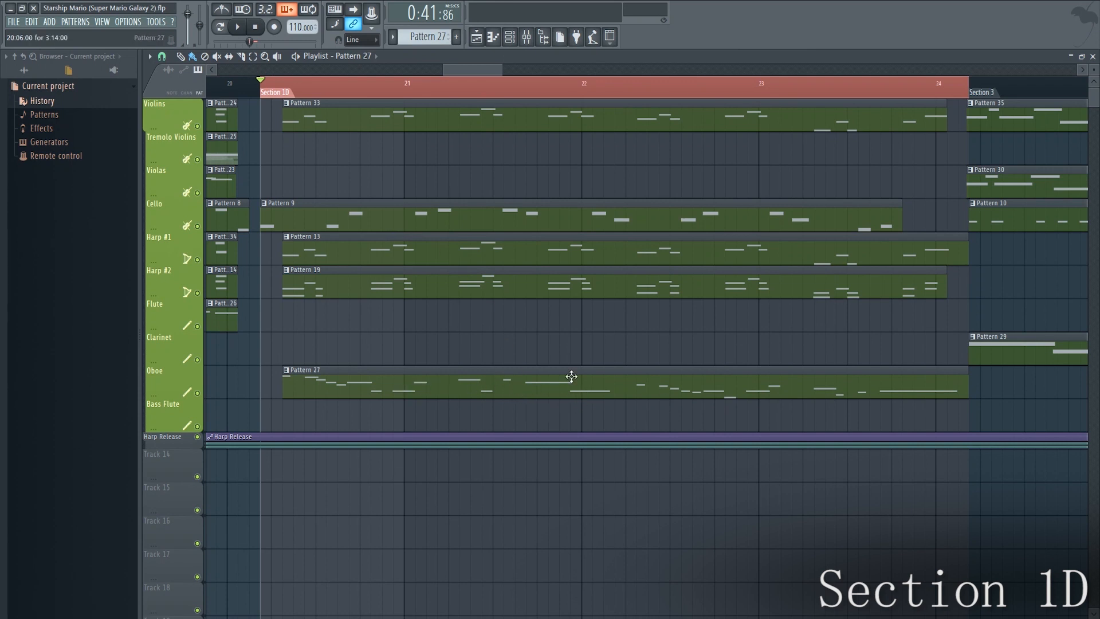
Step: Inspect the Oboe's Pattern 27 notes in the piano roll, return to the playlist and play Section 1D
double_click(780, 381)
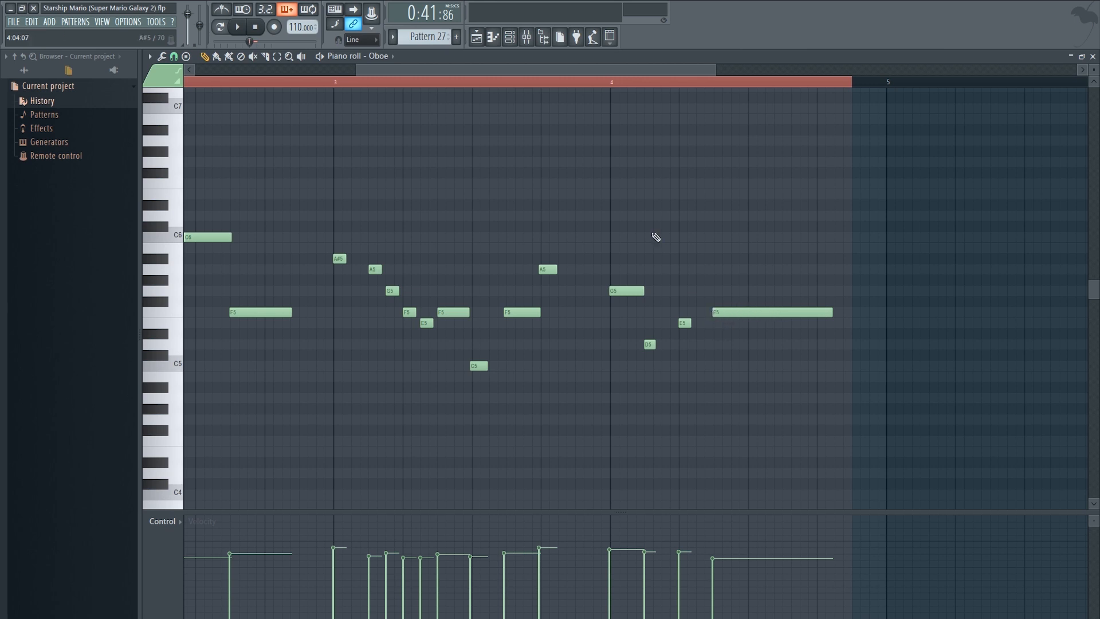
click(476, 36)
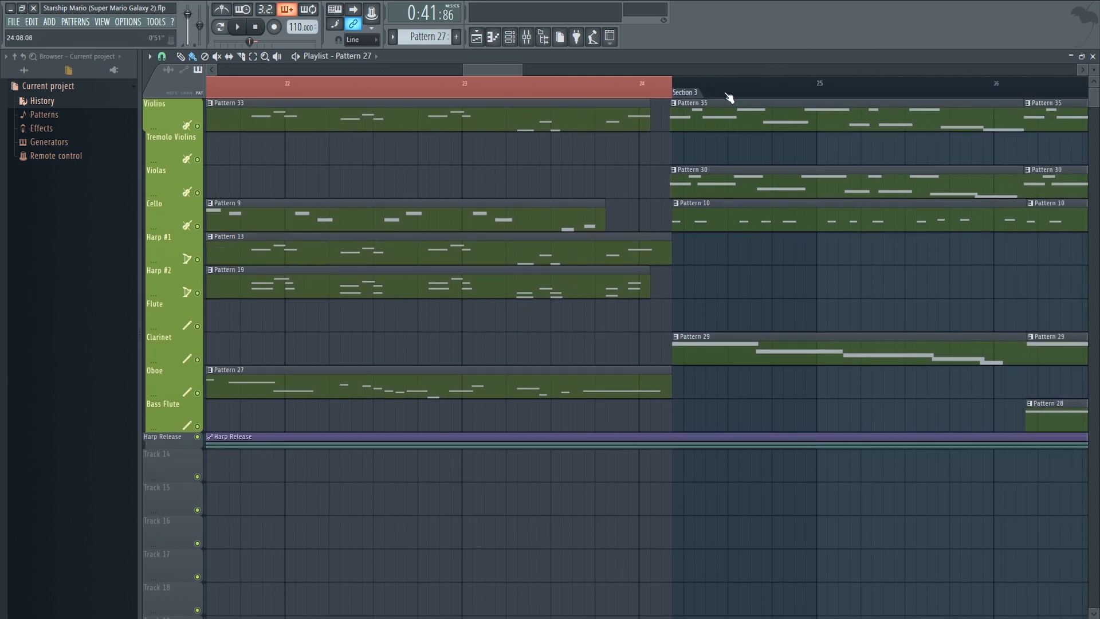
drag(558, 241, 896, 263)
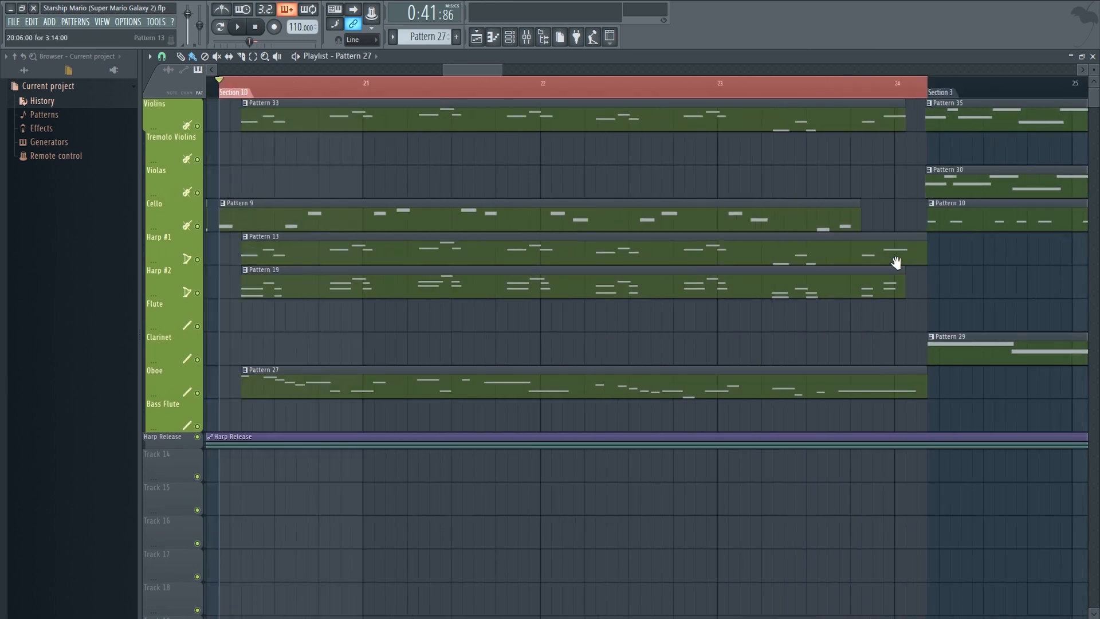
key(space)
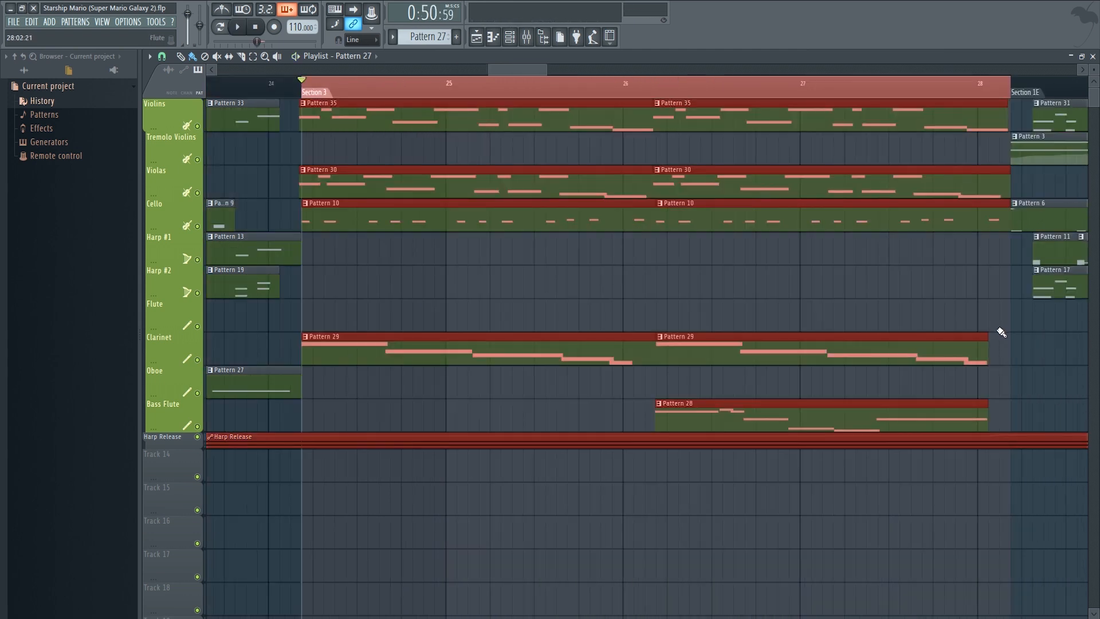
Step: View the Violas' Pattern 30 notes in the piano roll, play the pattern and return to the playlist
double_click(429, 184)
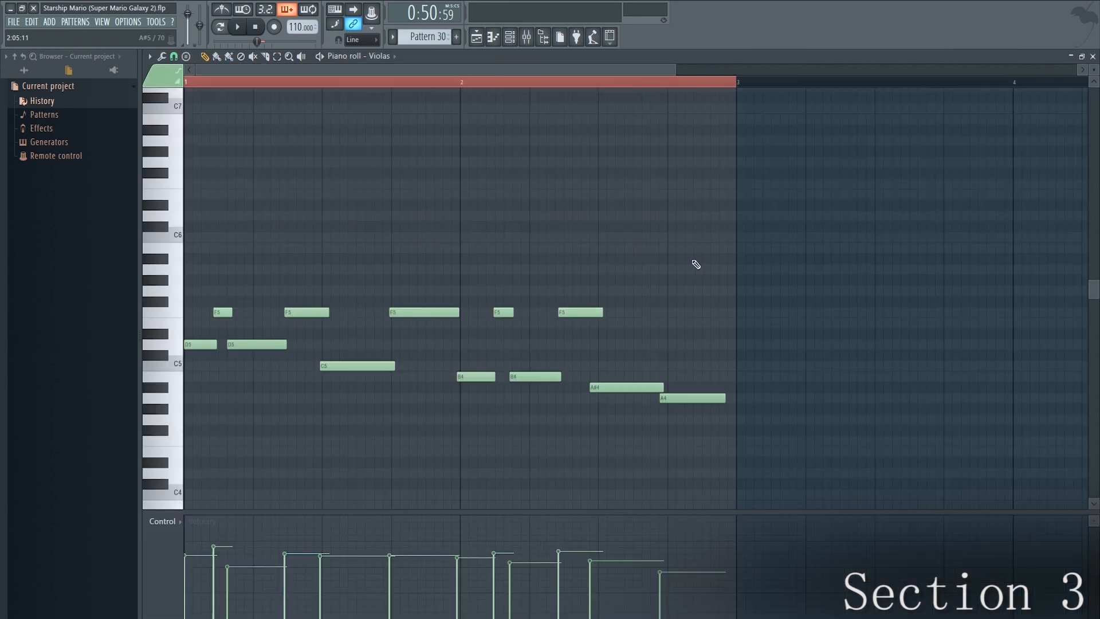
scroll(173, 365, down, 2)
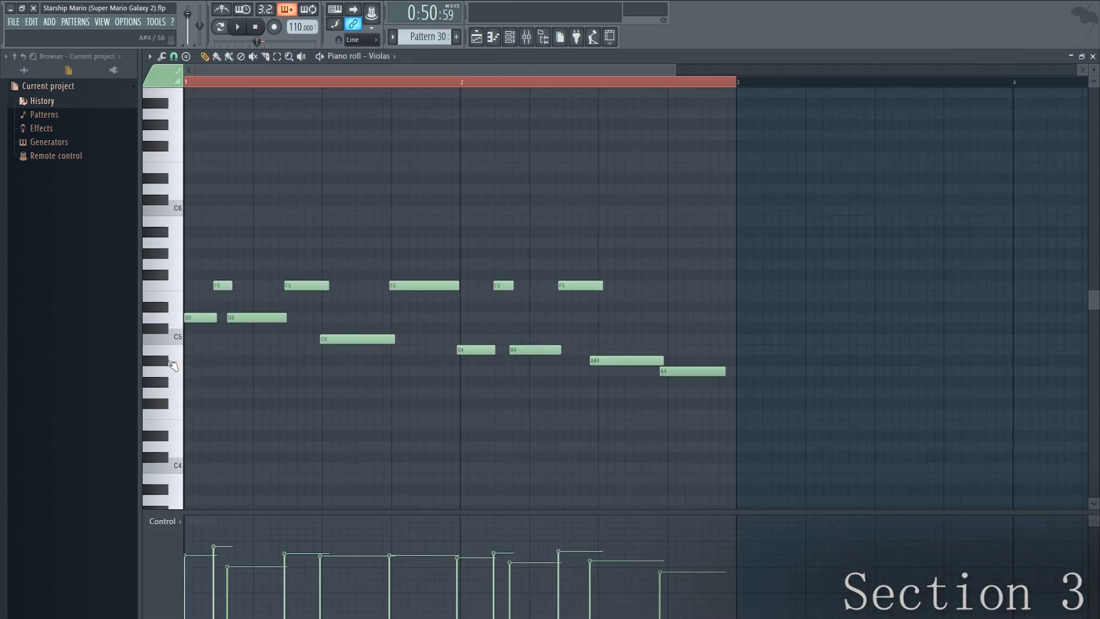
key(space)
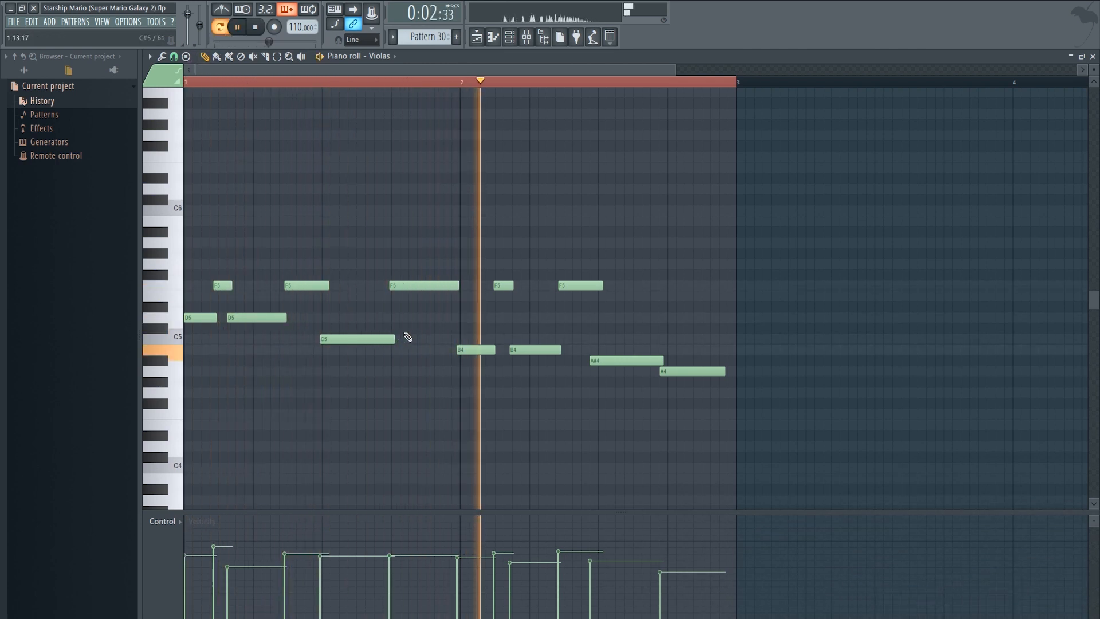
key(space)
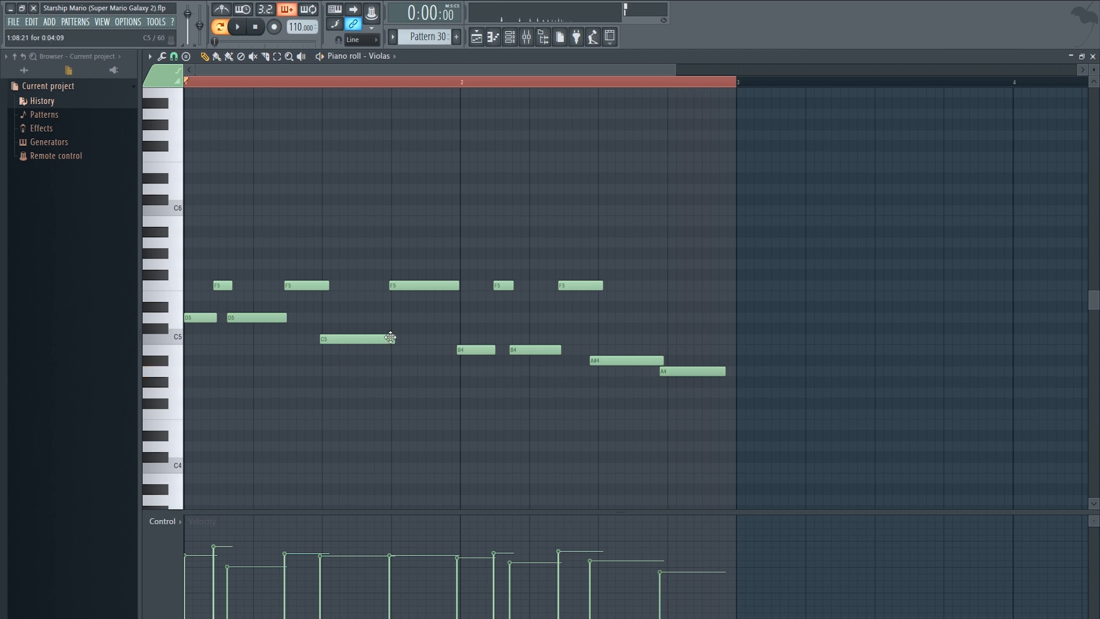
click(476, 37)
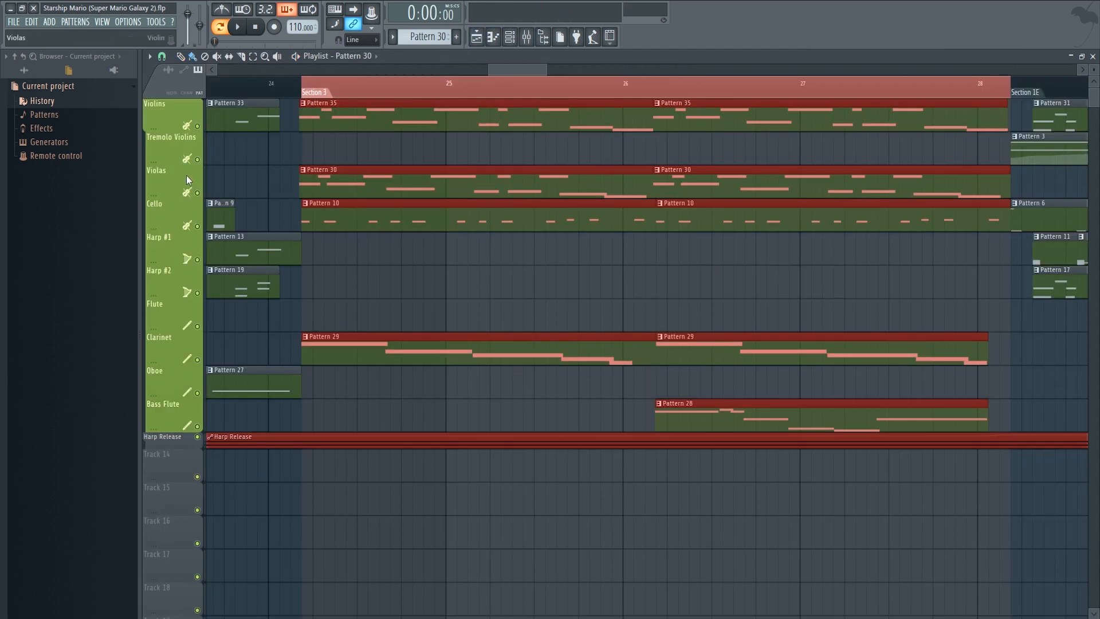
Step: Open the Violins' Pattern 35 clip at the start of Section 3 to view its notes
scroll(402, 173, up, 2)
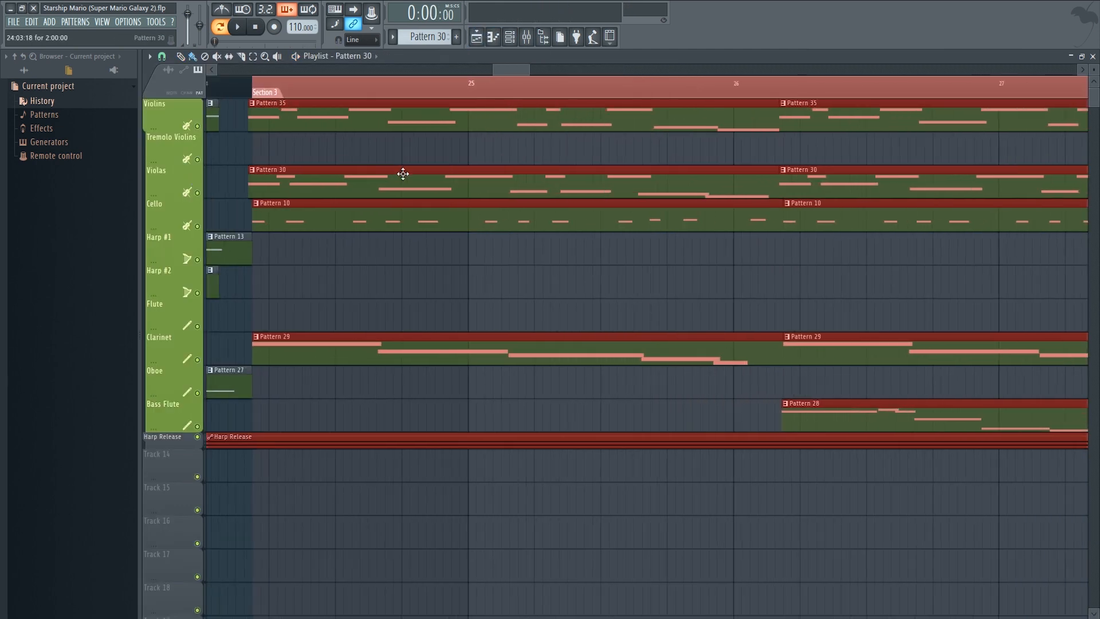
double_click(375, 107)
scroll(401, 304, down, 3)
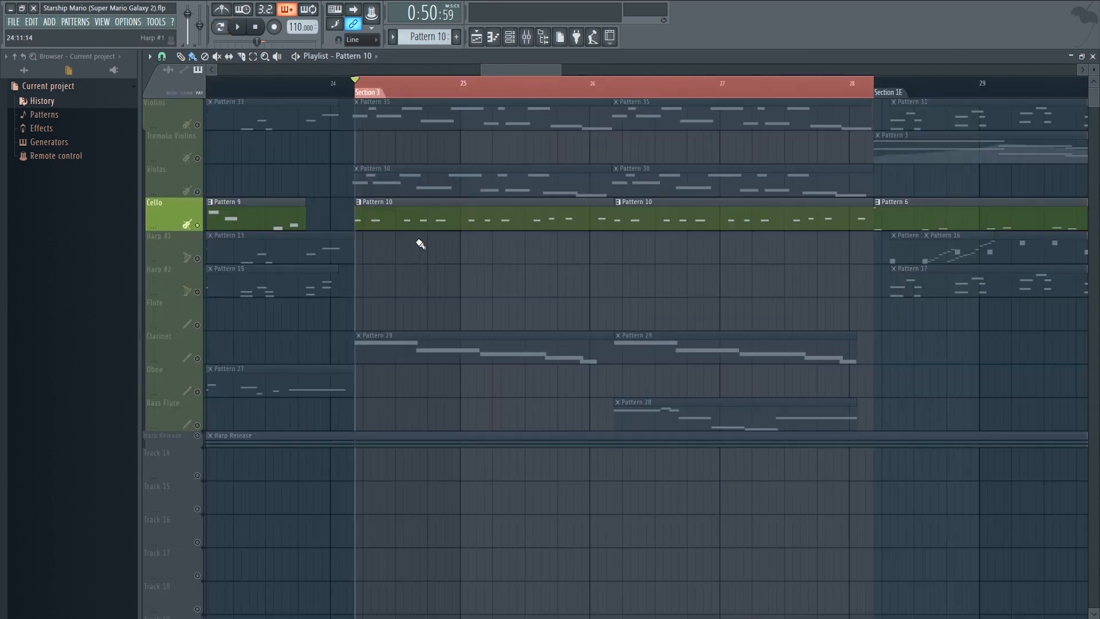
Step: View the Cello's Pattern 10 notes in the piano roll during playback of Section 3, and return to the playlist
double_click(451, 204)
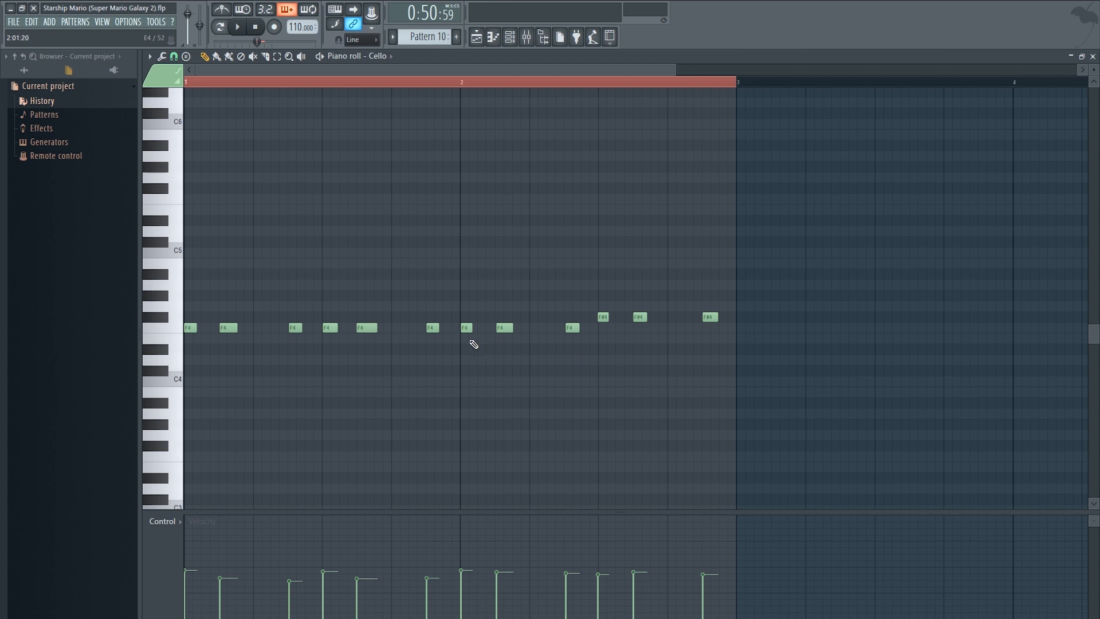
key(space)
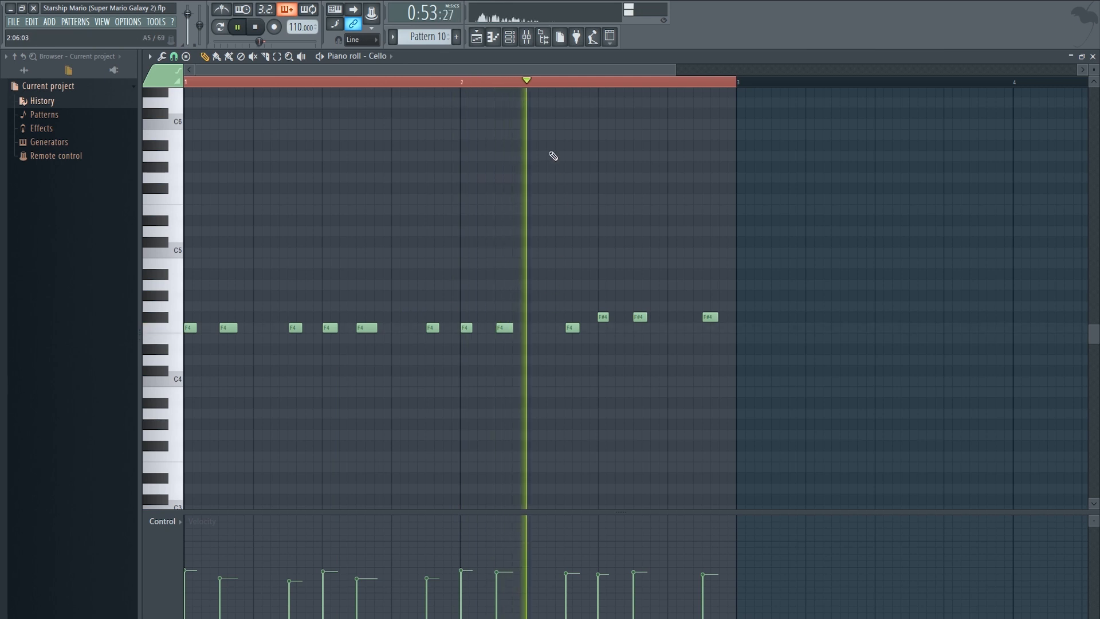
click(482, 40)
key(space)
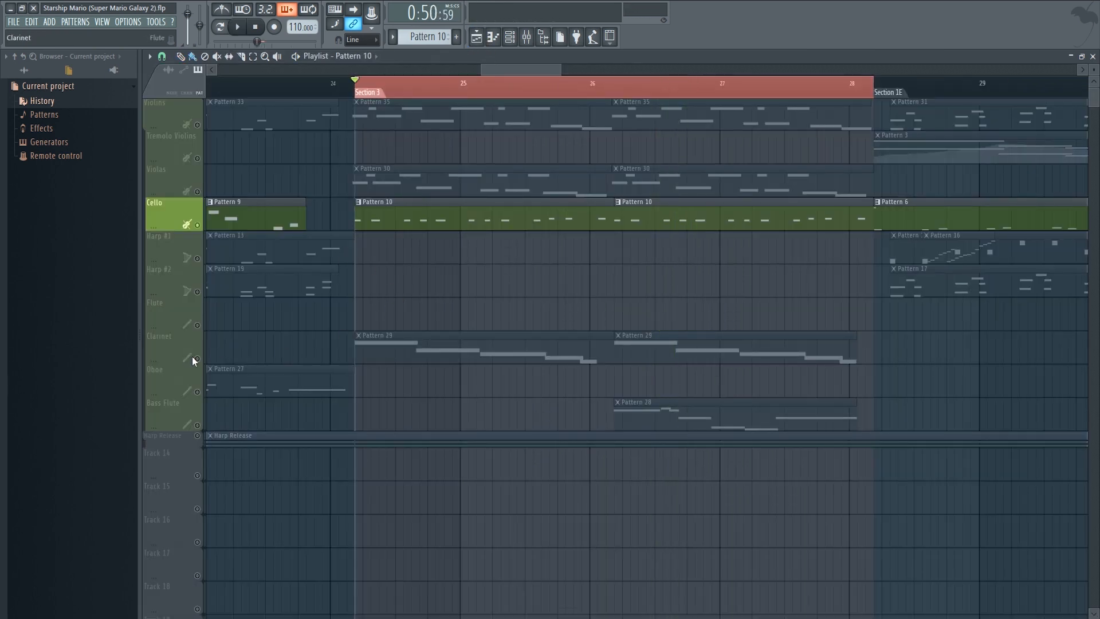
Step: Enable only the Clarinet and Violins tracks and play them together from the start of Section 3
click(189, 352)
click(198, 127)
scroll(439, 363, up, 3)
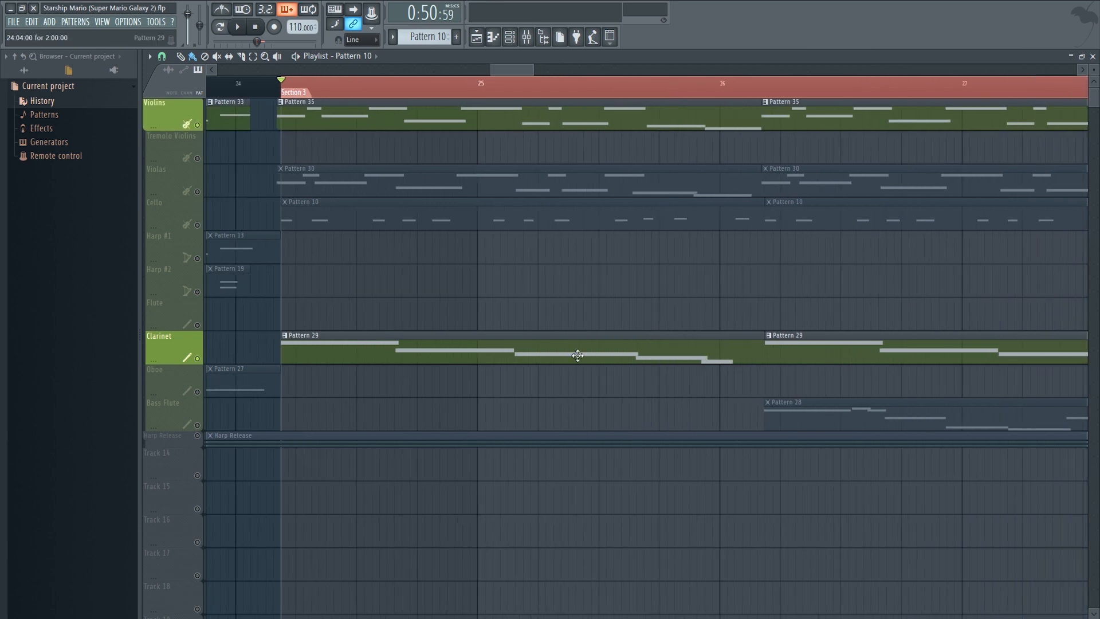
key(space)
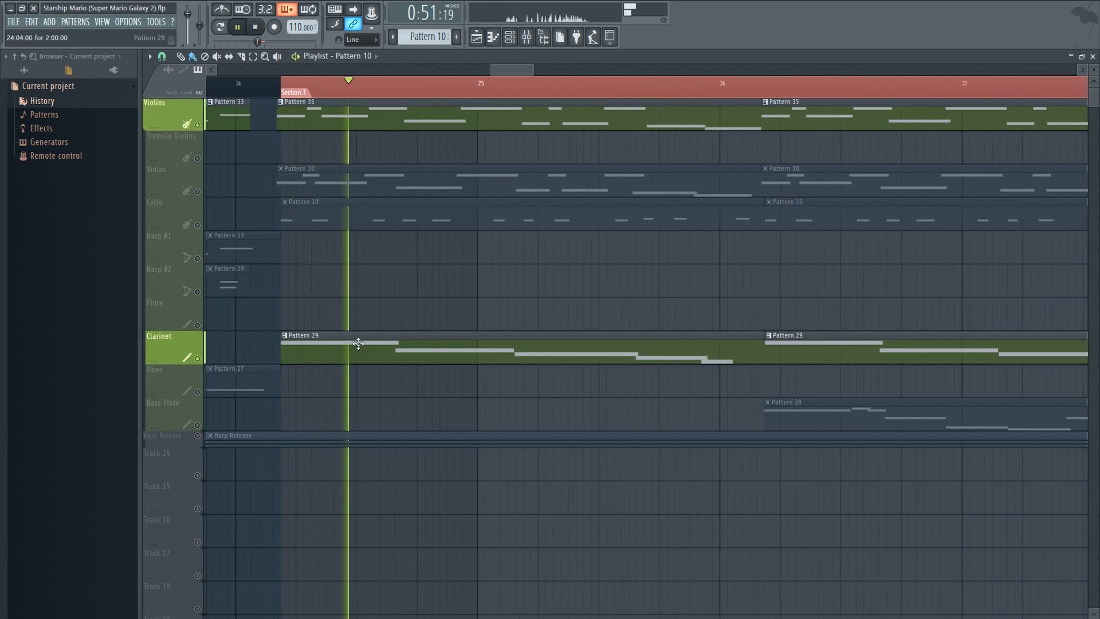
Step: Solo the Clarinet track during playback, follow Pattern 29 through its repeat in Section 3, and stop
right_click(198, 358)
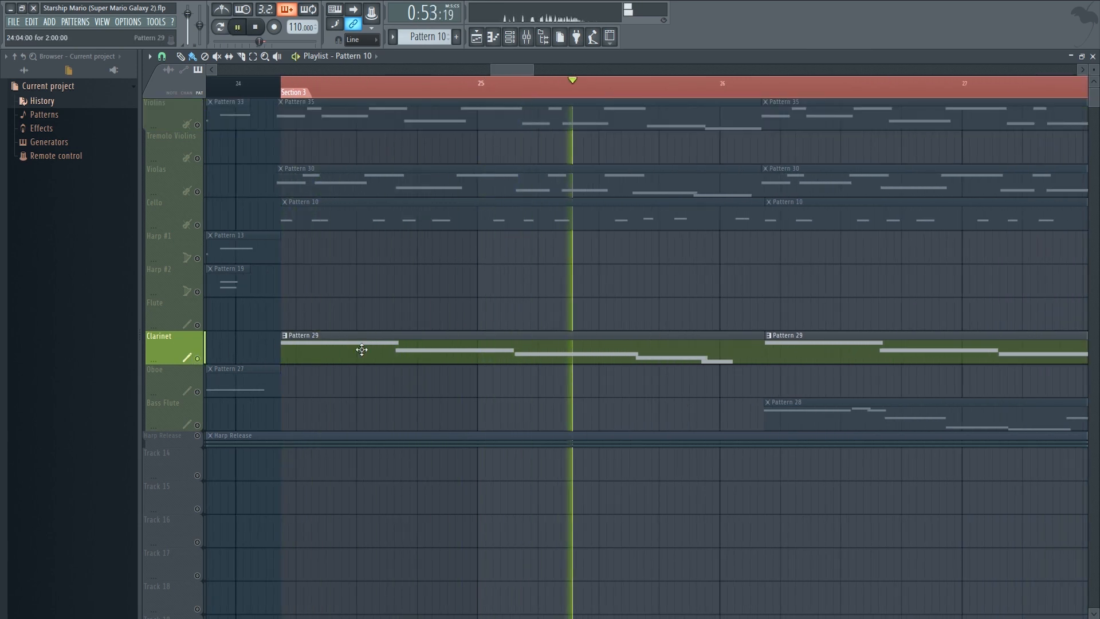
drag(673, 291, 401, 292)
drag(638, 314, 505, 312)
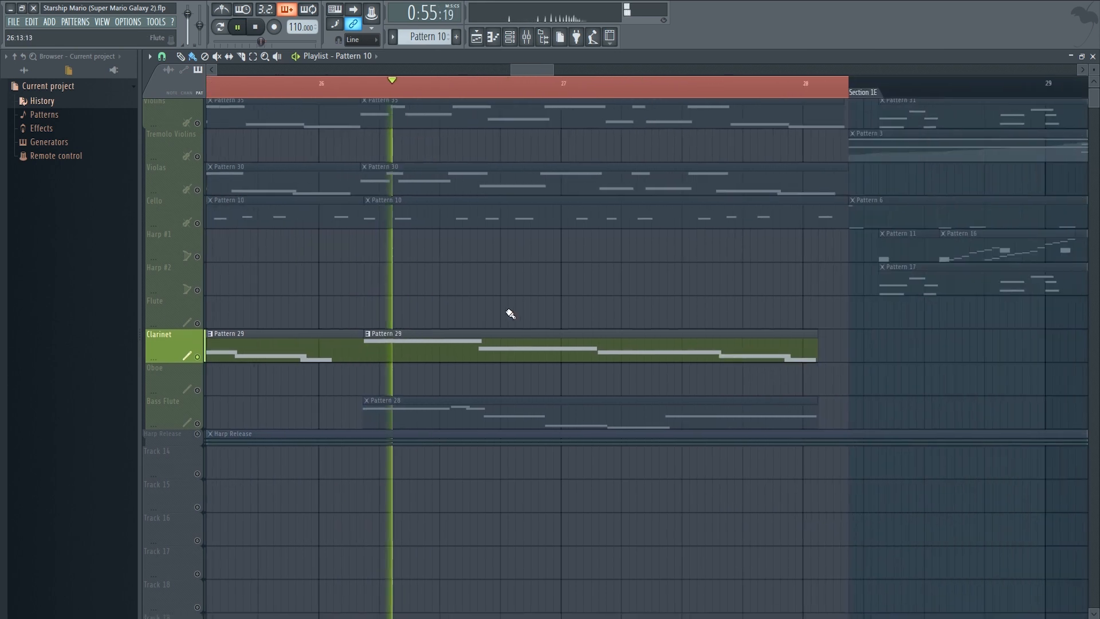
scroll(514, 312, down, 2)
key(space)
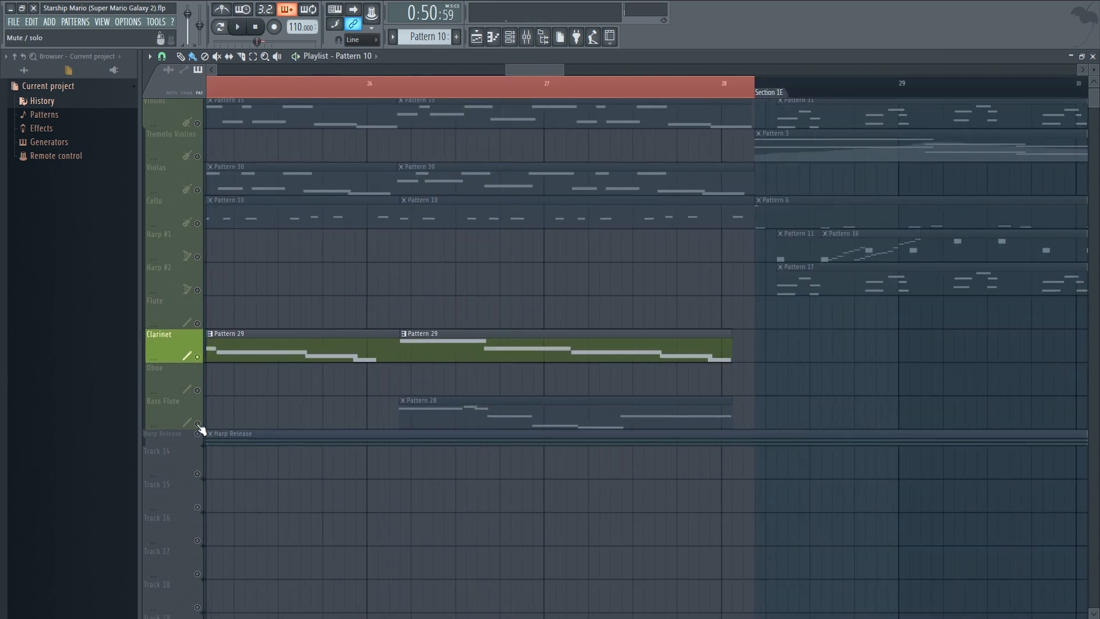
Step: Solo the Bass Flute track and play Pattern 28 from just after bar 26 in Section 3
right_click(197, 424)
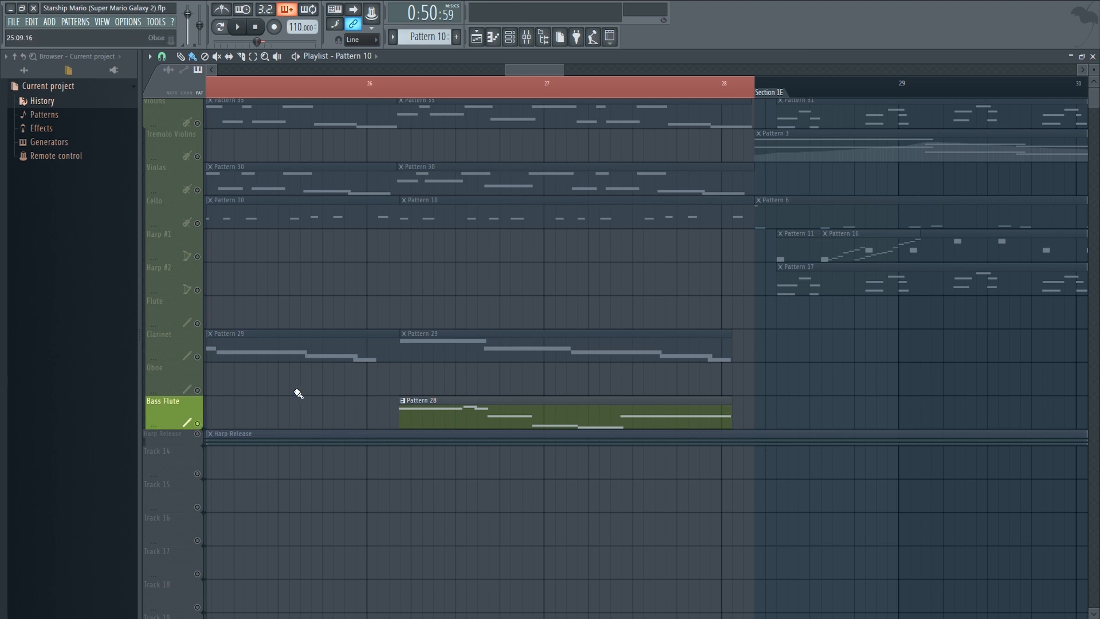
drag(394, 280, 518, 294)
drag(413, 285, 535, 307)
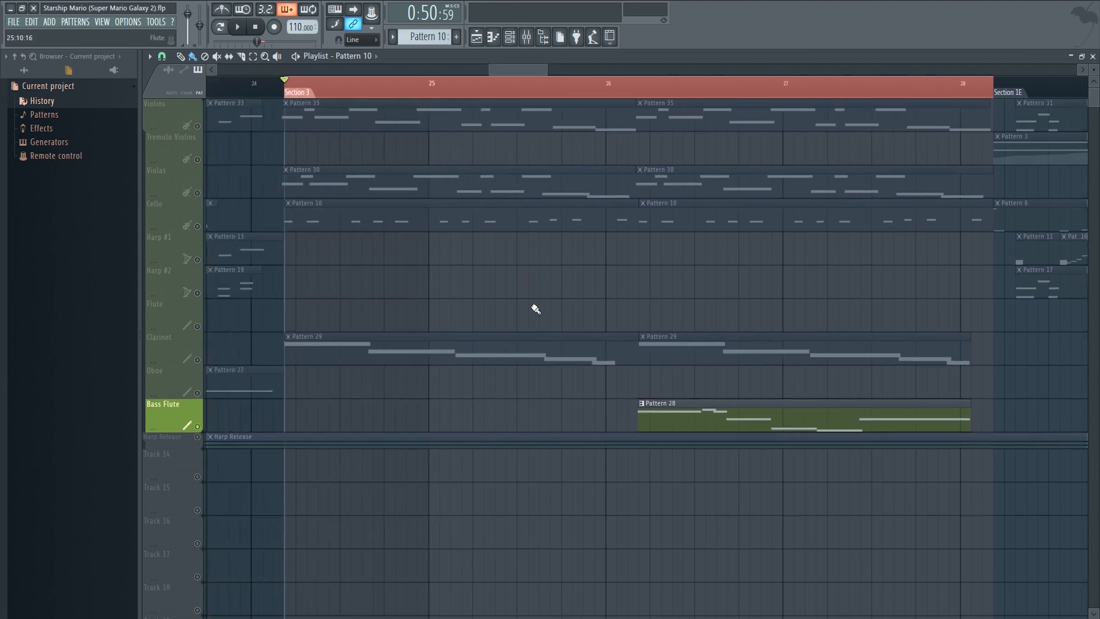
drag(655, 262, 442, 211)
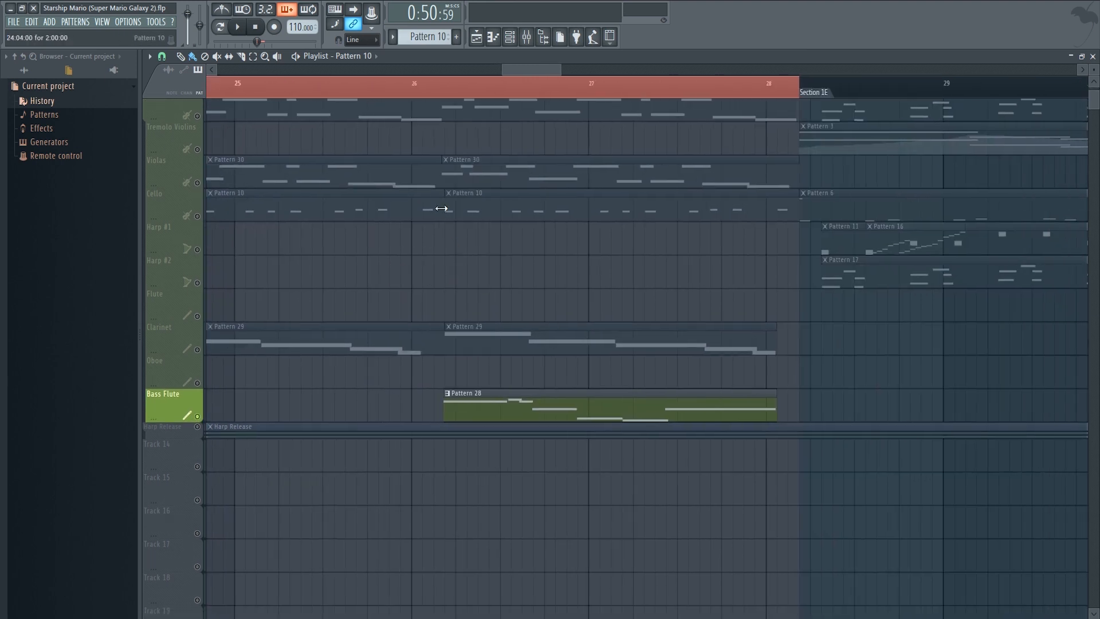
click(430, 86)
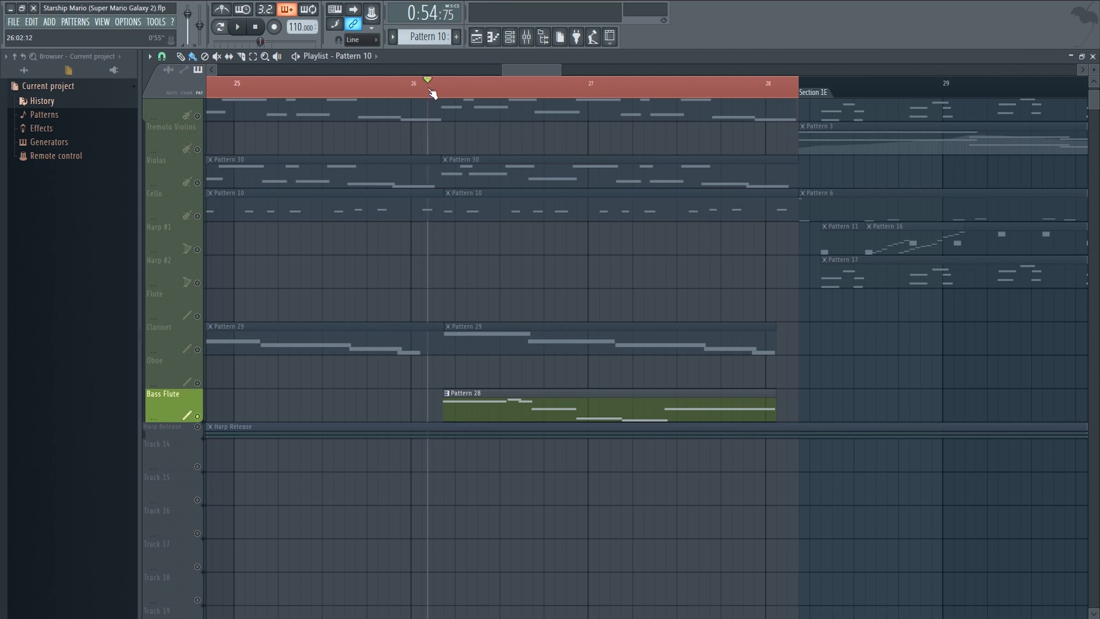
key(space)
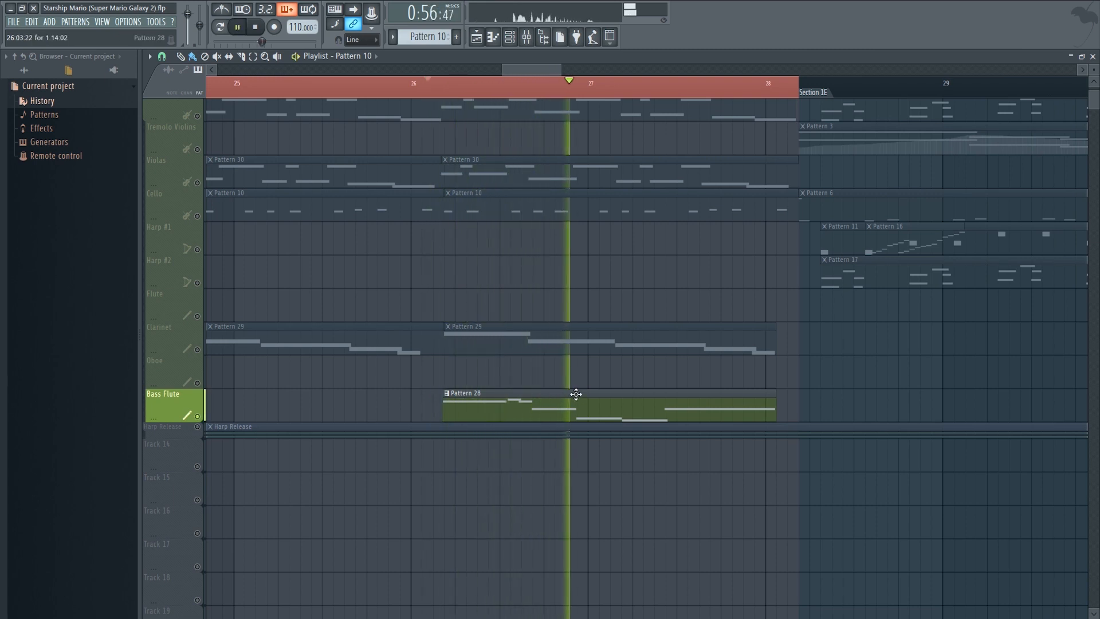
drag(623, 395, 581, 396)
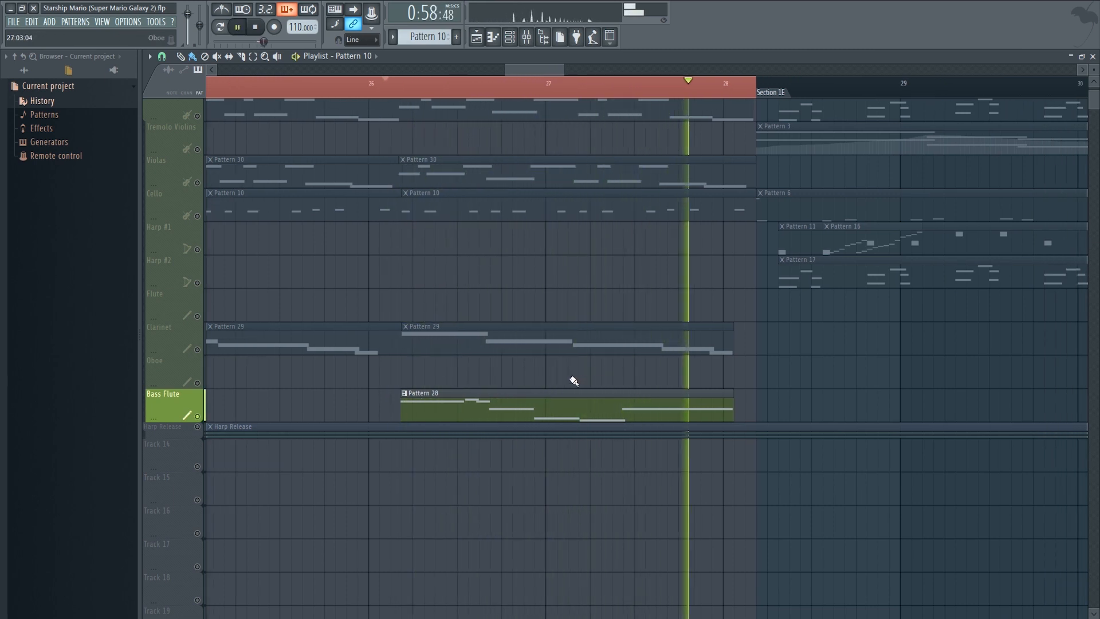
key(space)
Step: Set the playhead to the start of Section 3, unmute all tracks and play the section
drag(470, 390, 594, 400)
scroll(594, 400, down, 2)
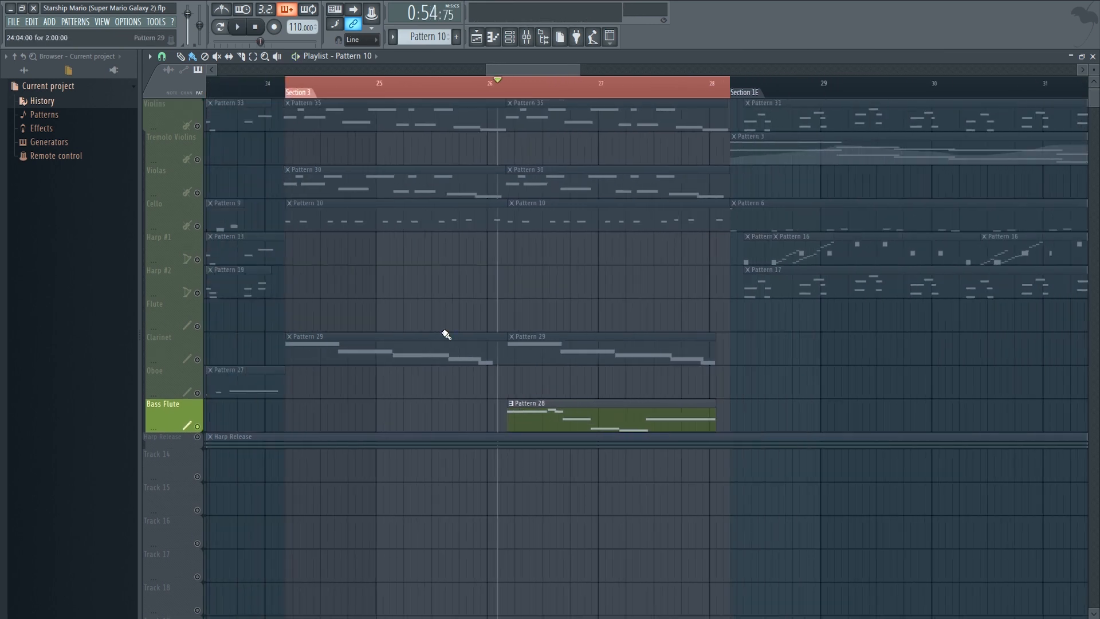
click(354, 96)
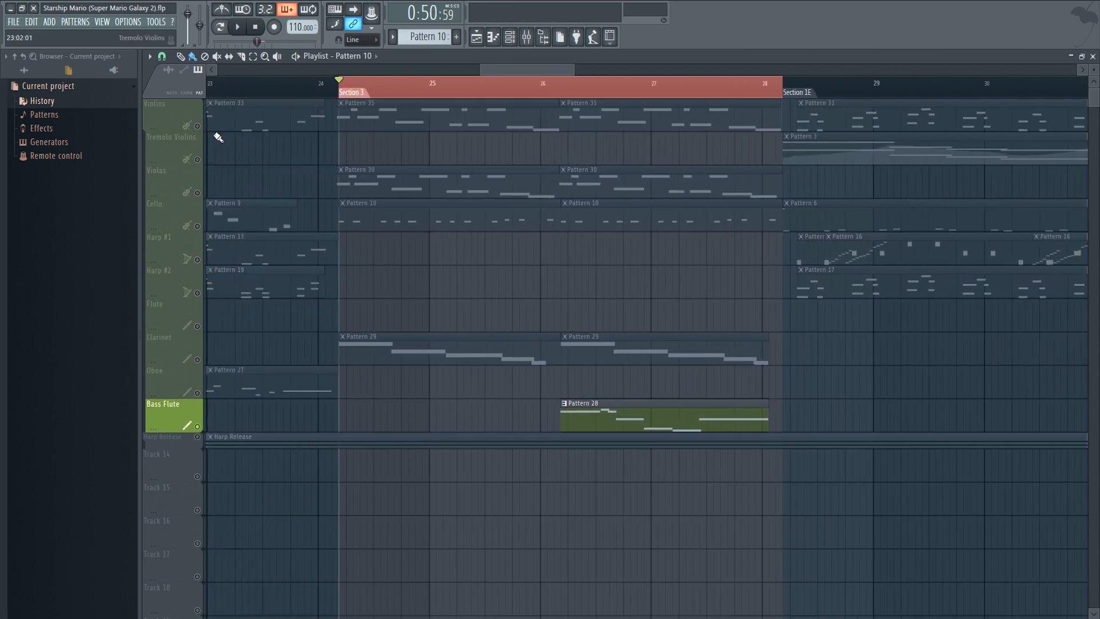
right_click(198, 128)
right_click(199, 128)
key(space)
ctrl+scroll(464, 260, up, 4)
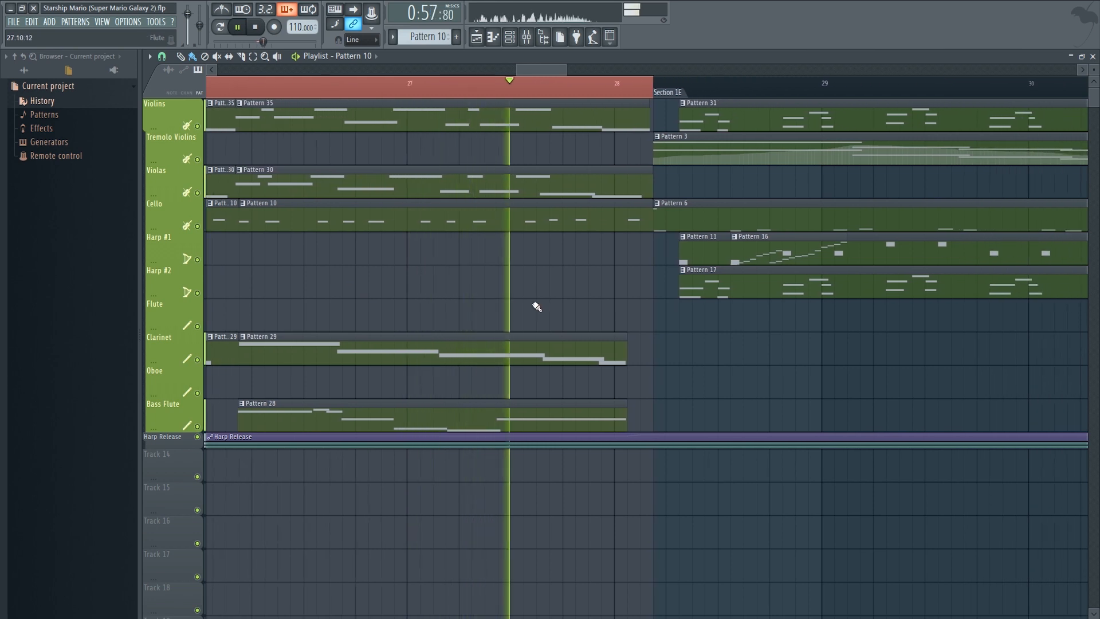
key(space)
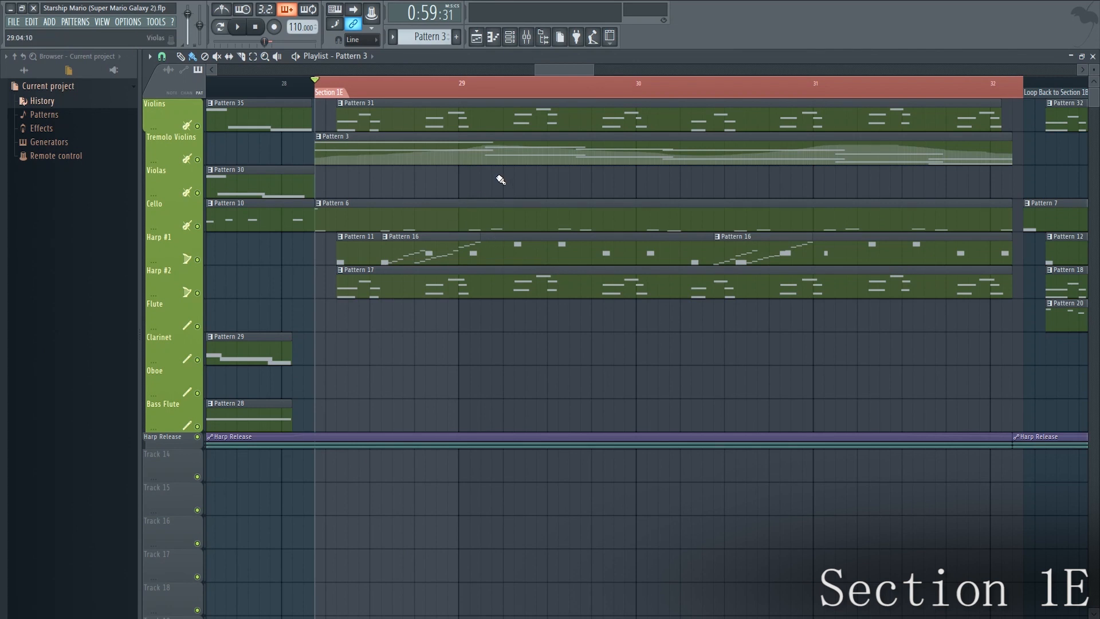
Step: Solo the Tremolo Violins track in Section 1E and view its Pattern 3 notes in the piano roll
right_click(198, 159)
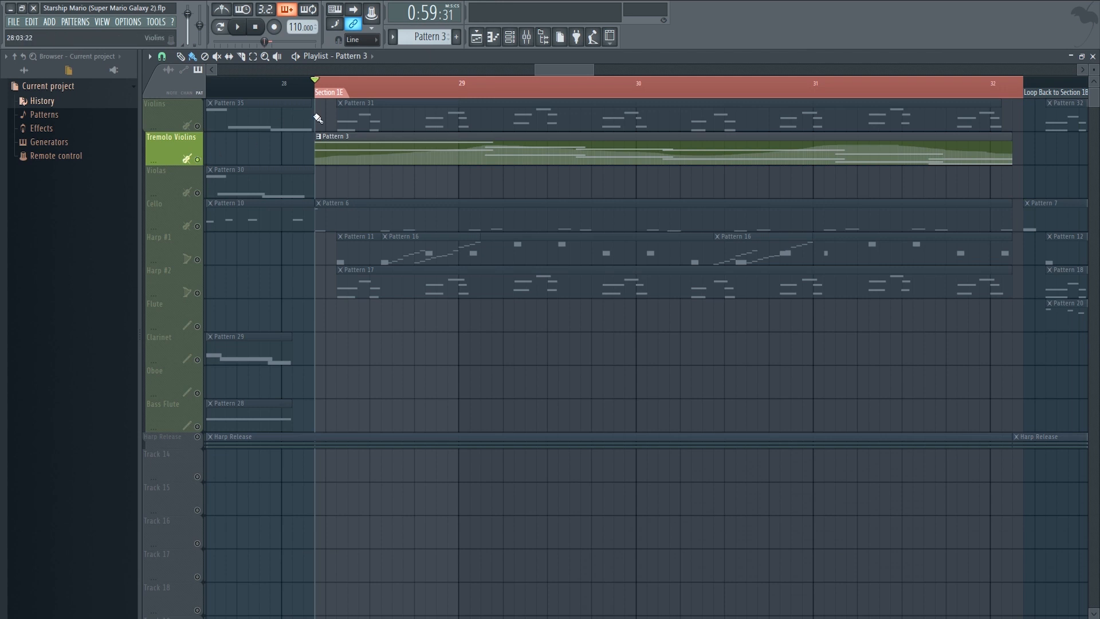
double_click(354, 145)
scroll(487, 312, up, 1)
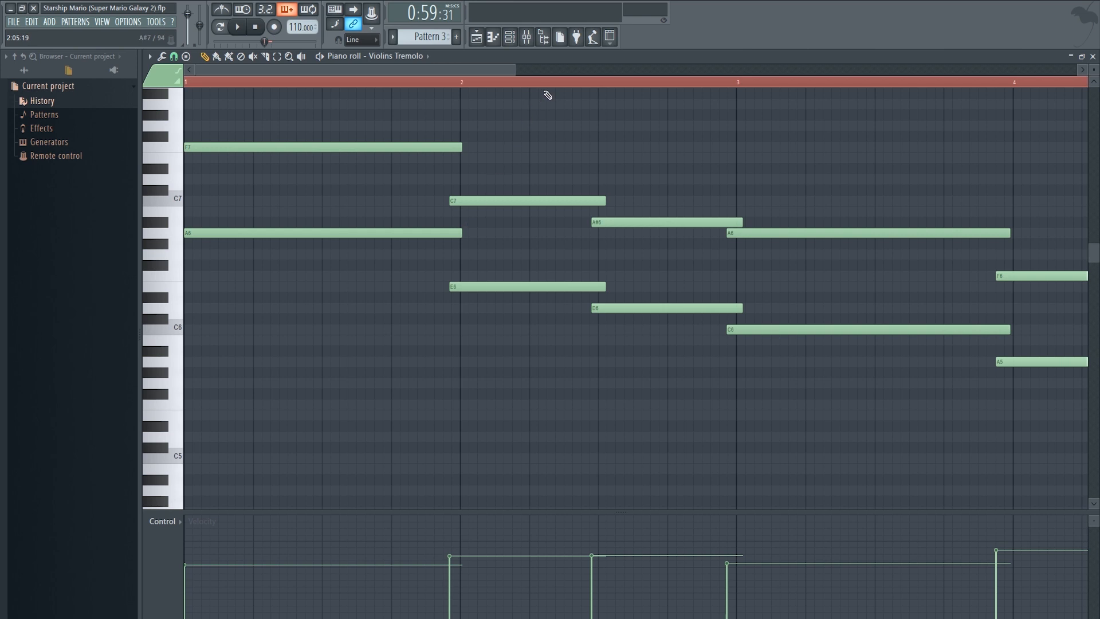
Step: Return to the playlist and play the soloed Tremolo Violins' Pattern 3 through Section 1E
click(479, 42)
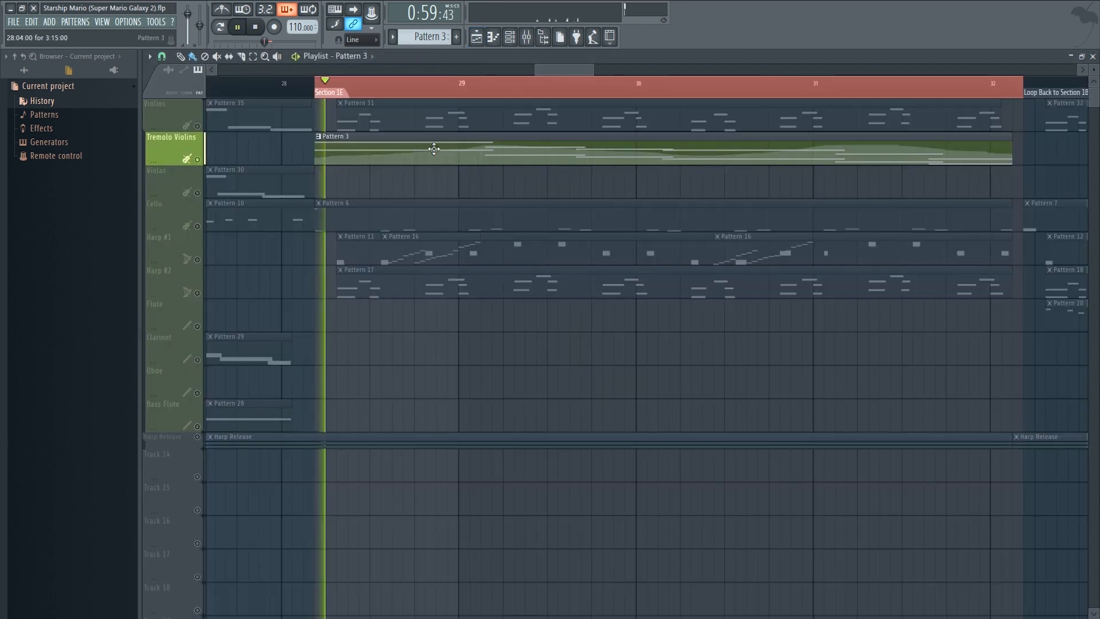
ctrl+scroll(507, 164, up, 2)
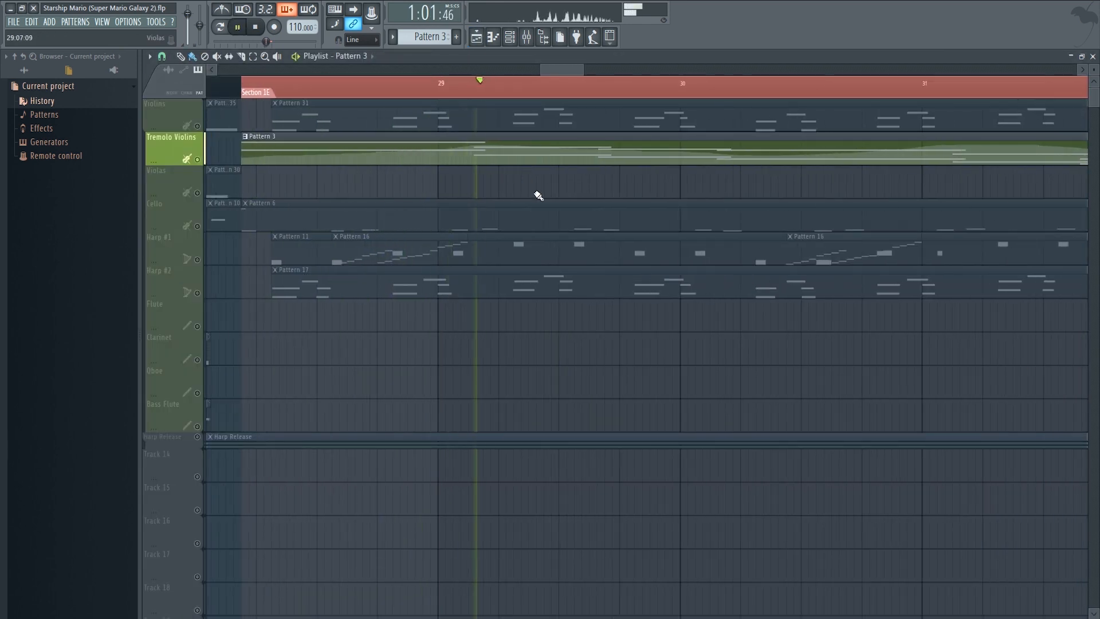
drag(589, 178, 487, 182)
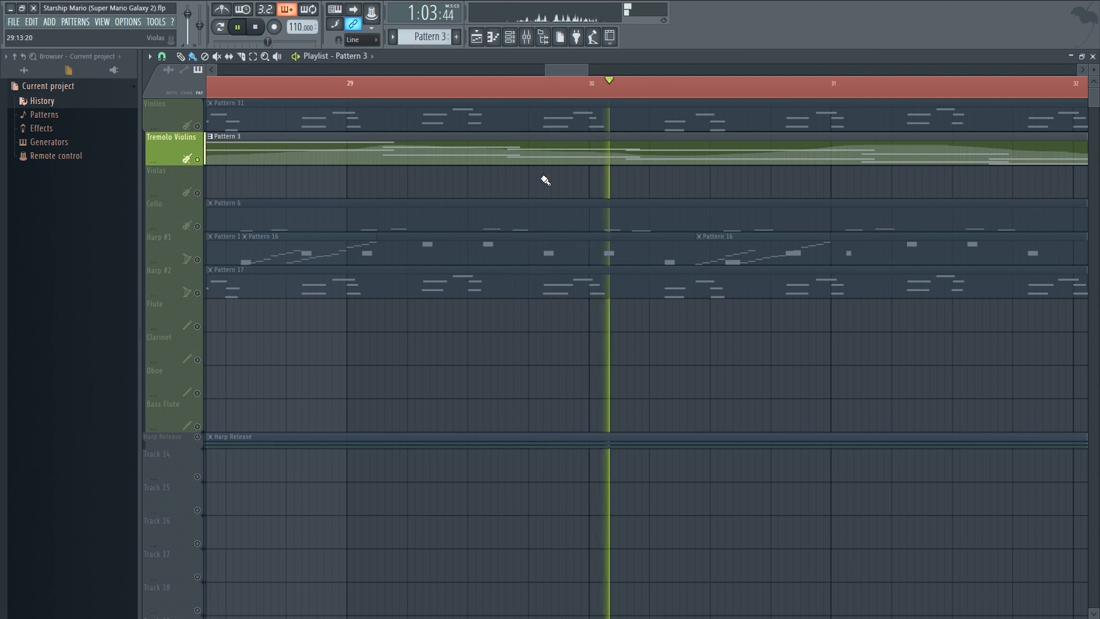
ctrl+scroll(573, 175, down, 2)
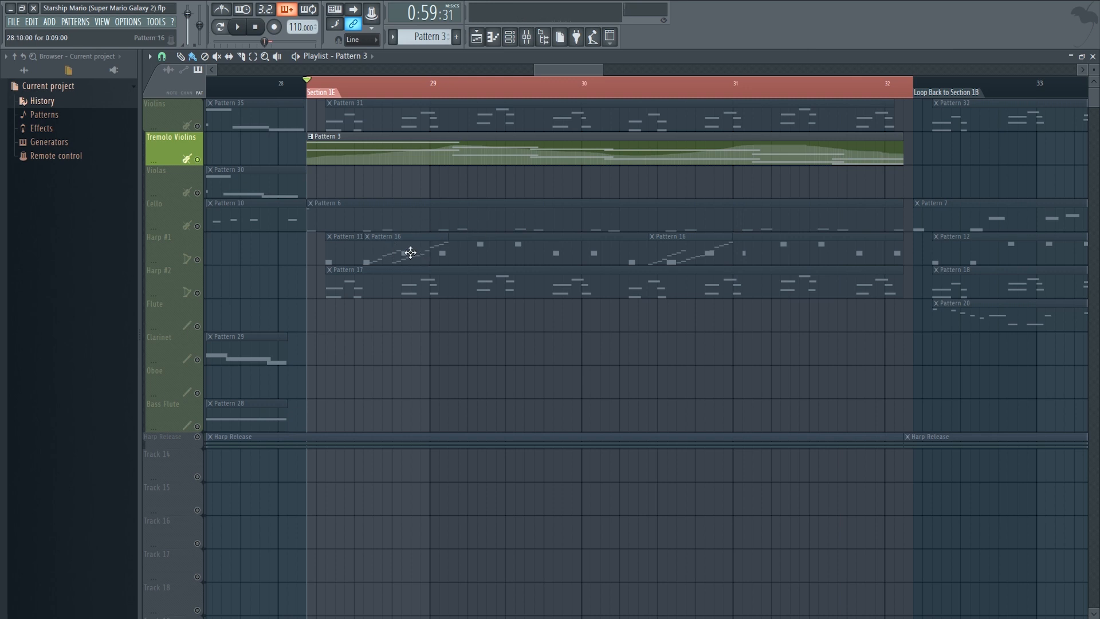
Step: Enable the Harp #1 track alongside the Tremolo Violins and play both in Section 1E
click(203, 257)
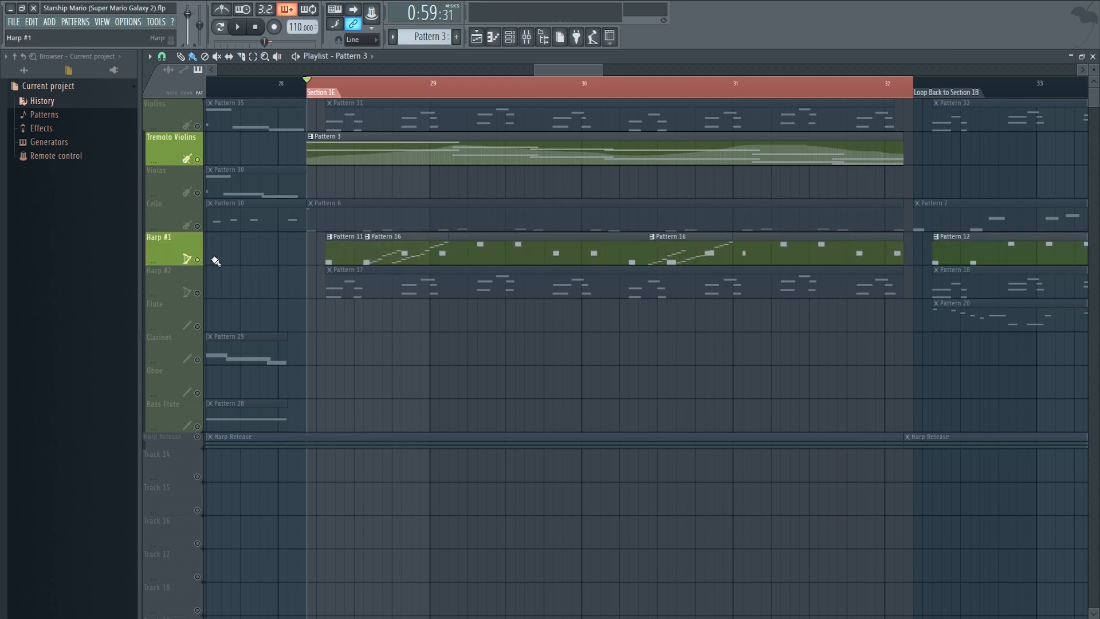
key(space)
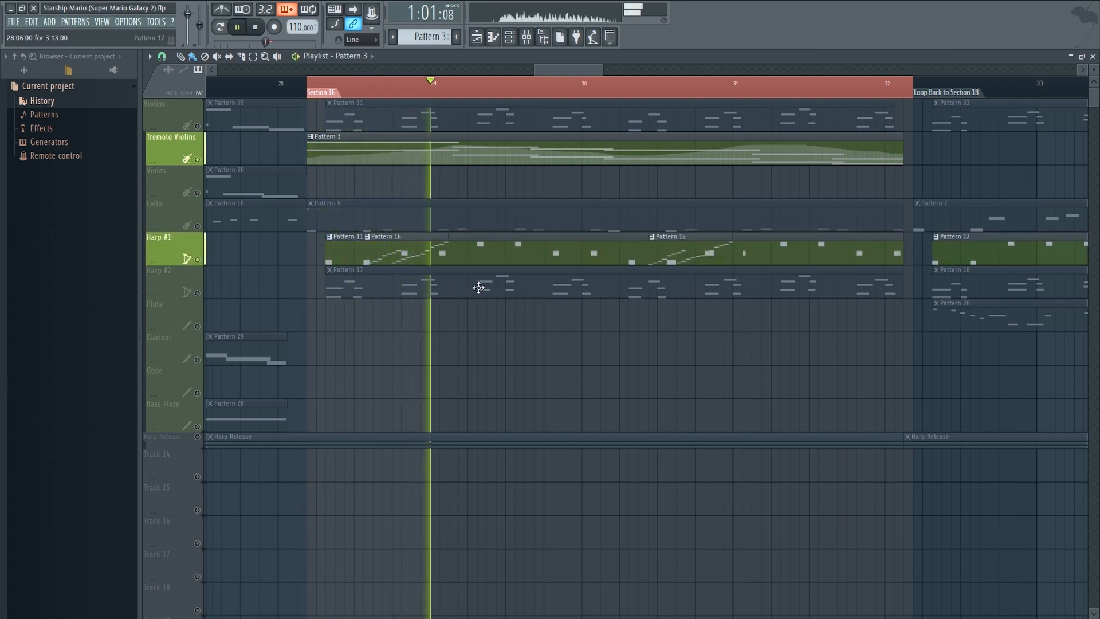
click(626, 91)
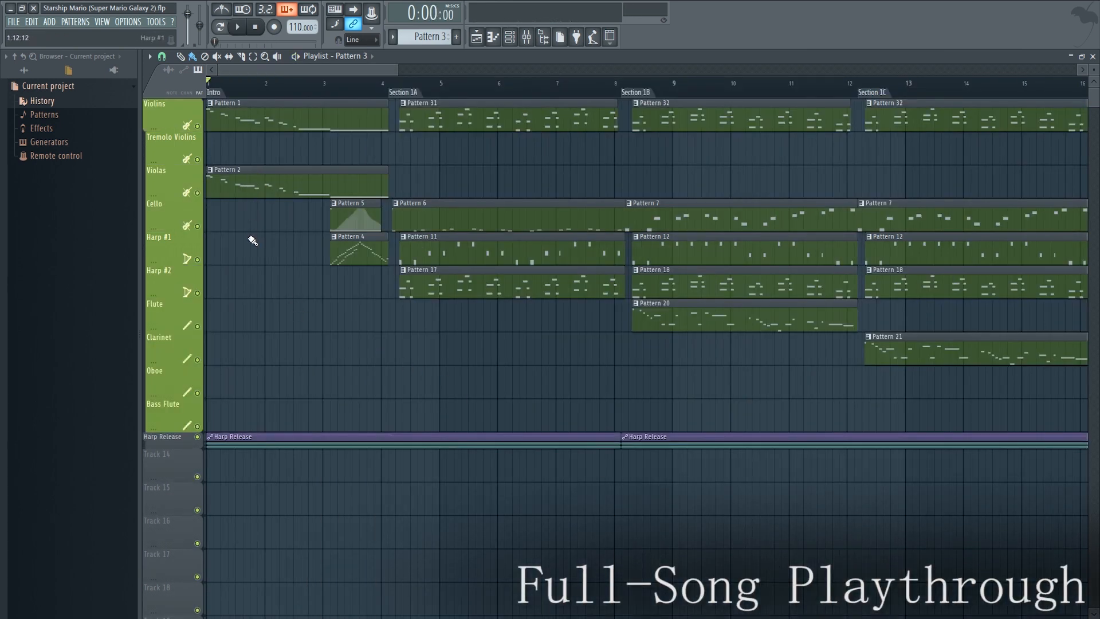
Step: Look through the playlist arrangement from the Intro to Section 1E, examining each instrument's patterns
scroll(254, 241, up, 4)
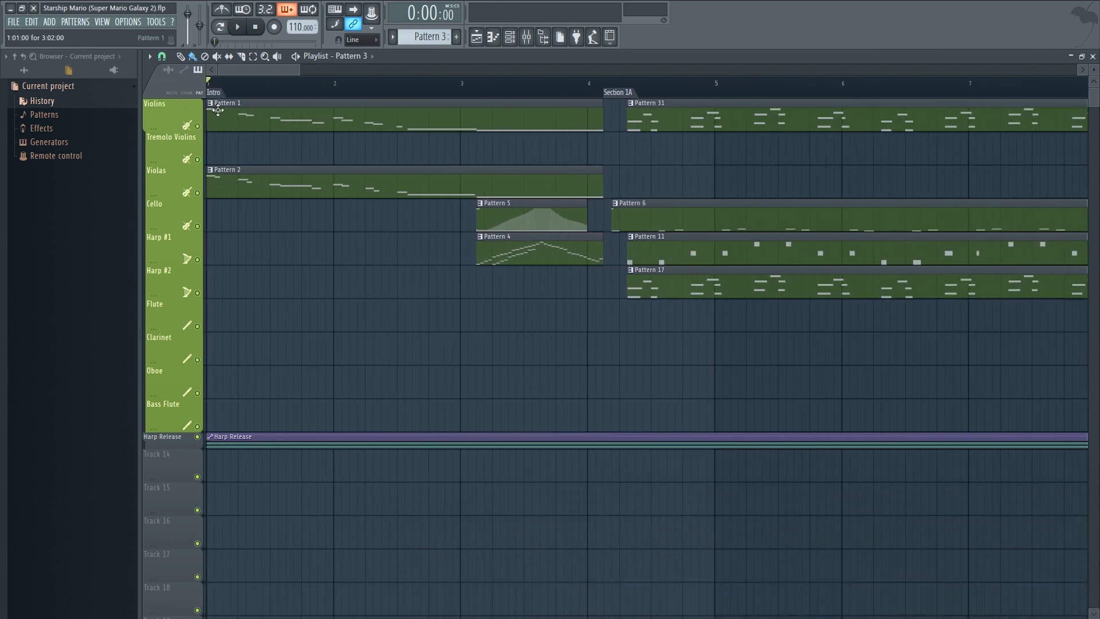
drag(630, 197, 348, 200)
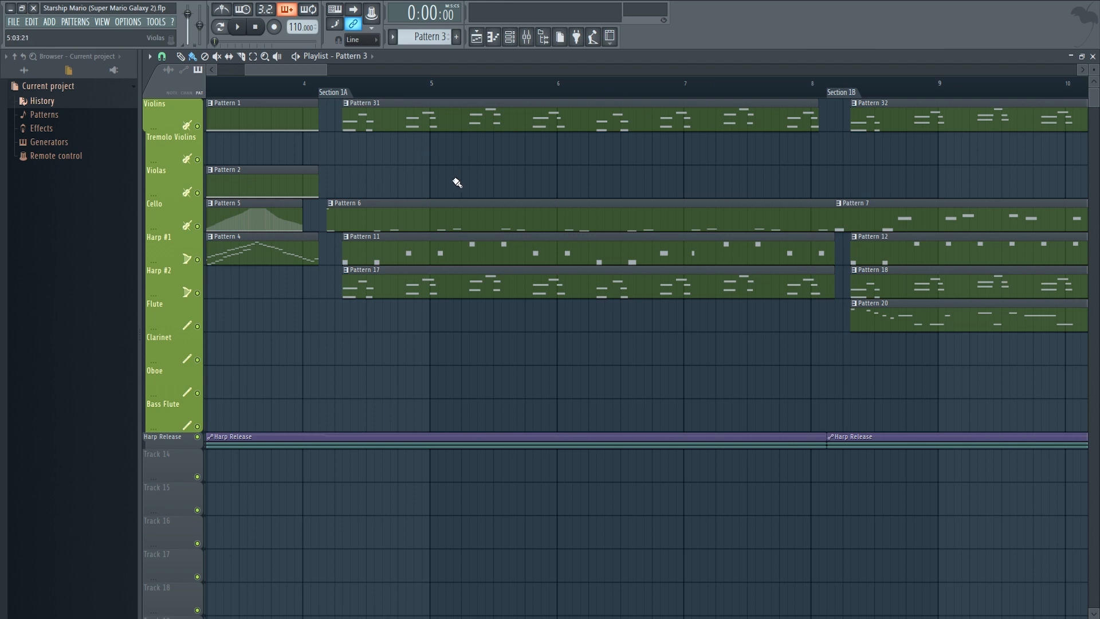
scroll(621, 223, right, 5)
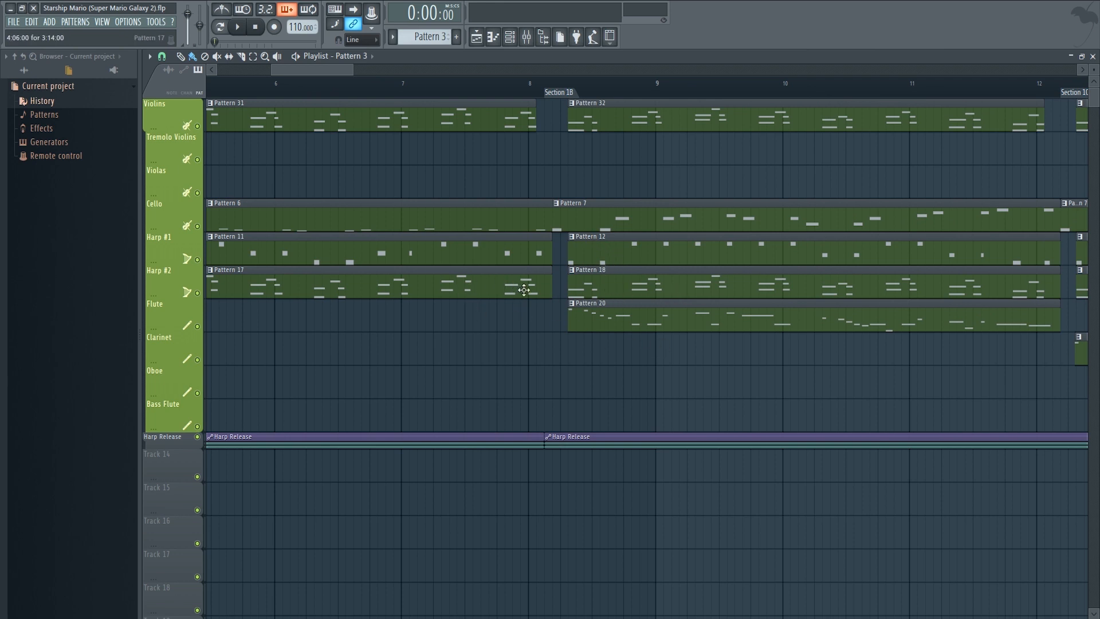
scroll(859, 349, down, 3)
scroll(802, 355, right, 9)
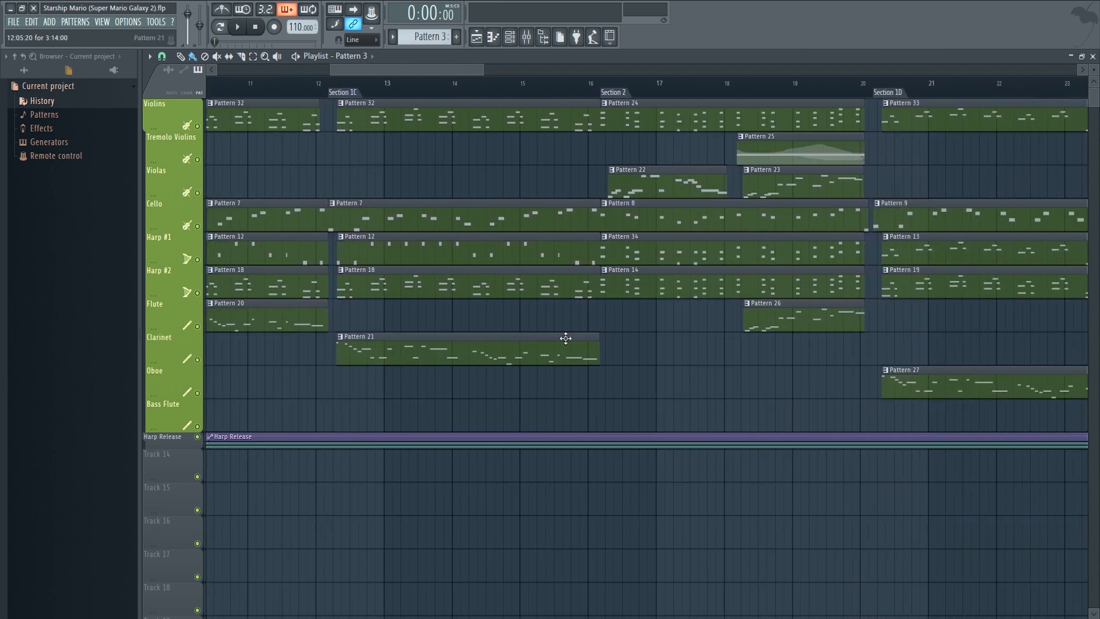
scroll(604, 339, right, 3)
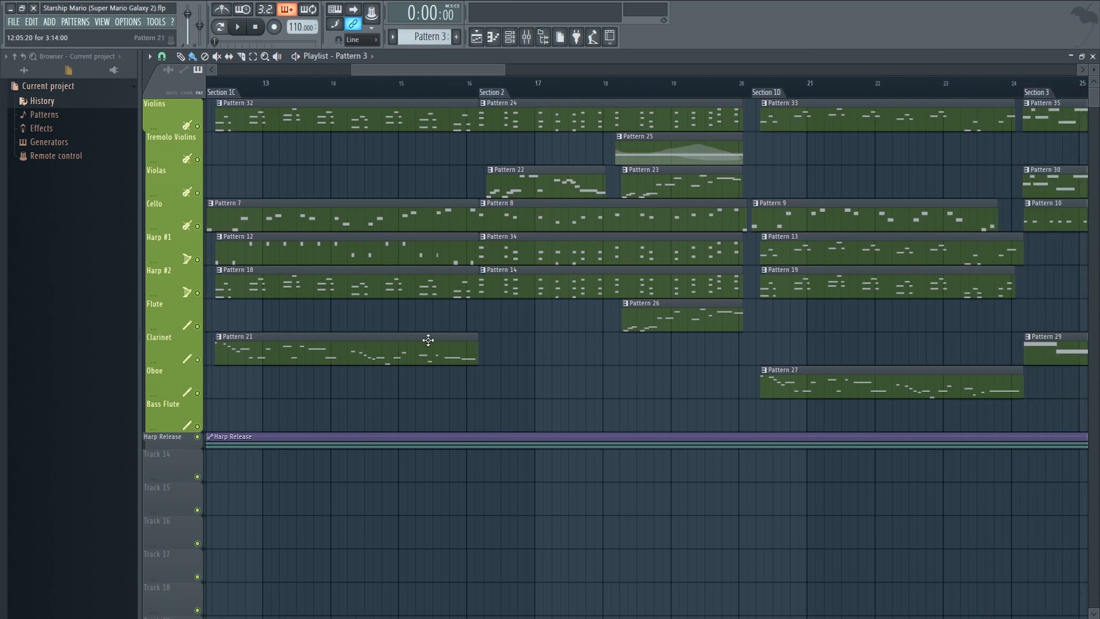
scroll(590, 368, right, 12)
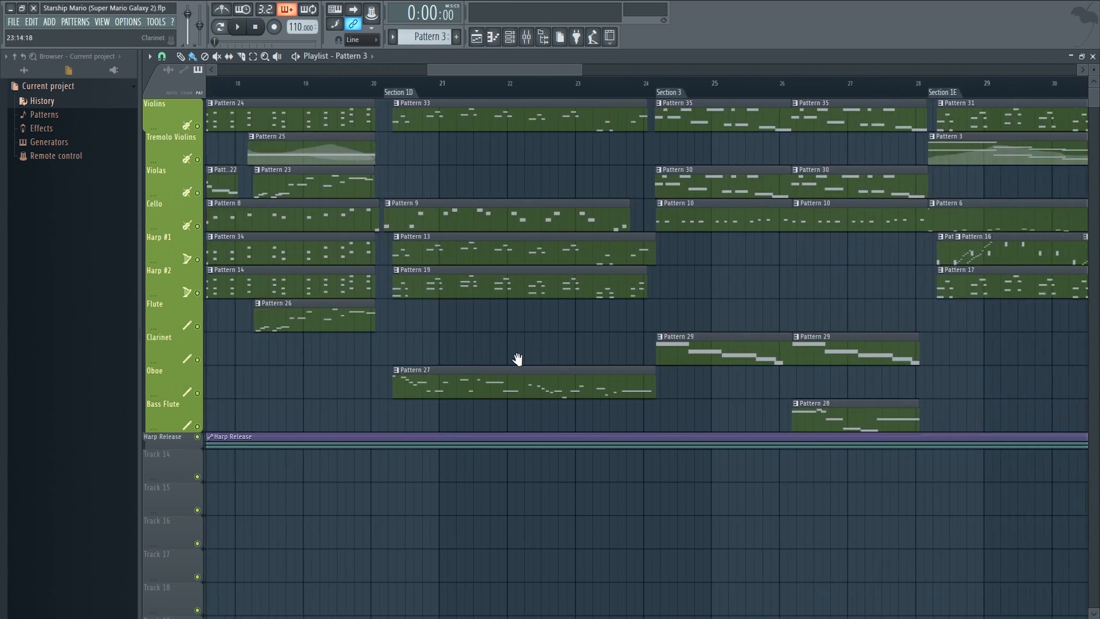
scroll(633, 328, up, 4)
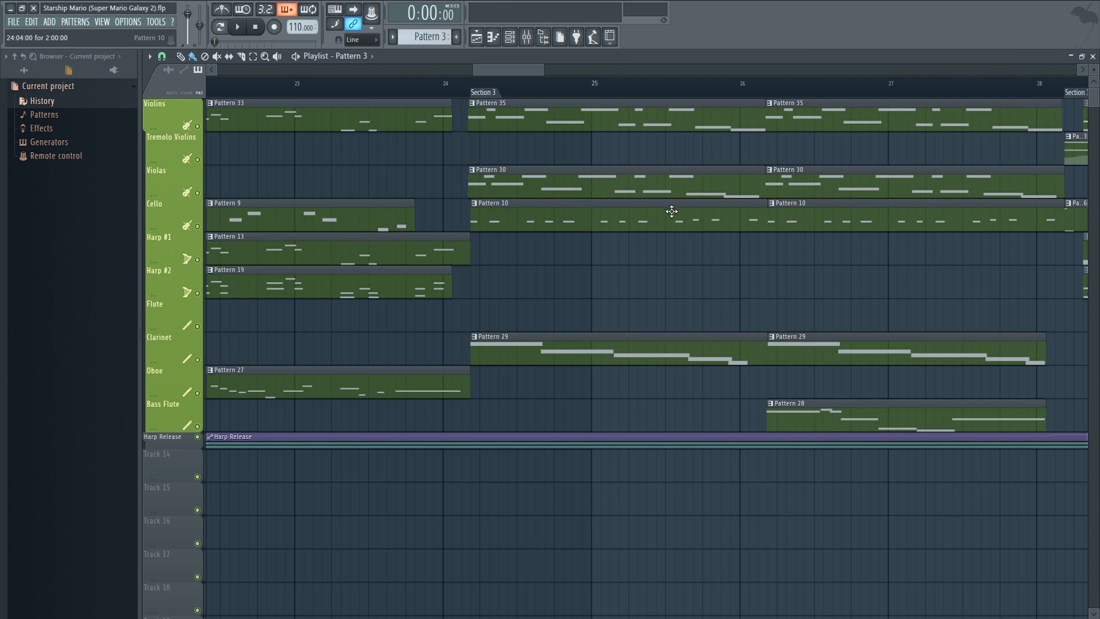
scroll(669, 269, down, 8)
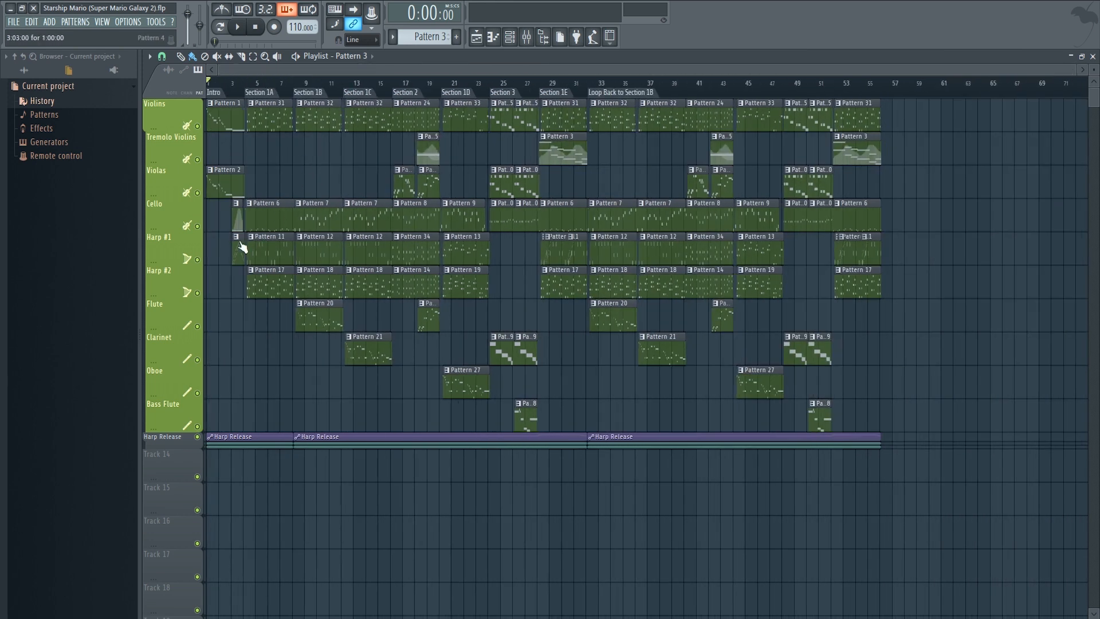
Step: Play the song from the Intro, follow the Violins' Pattern 1 notes in the piano roll and return to the playlist
scroll(242, 247, up, 8)
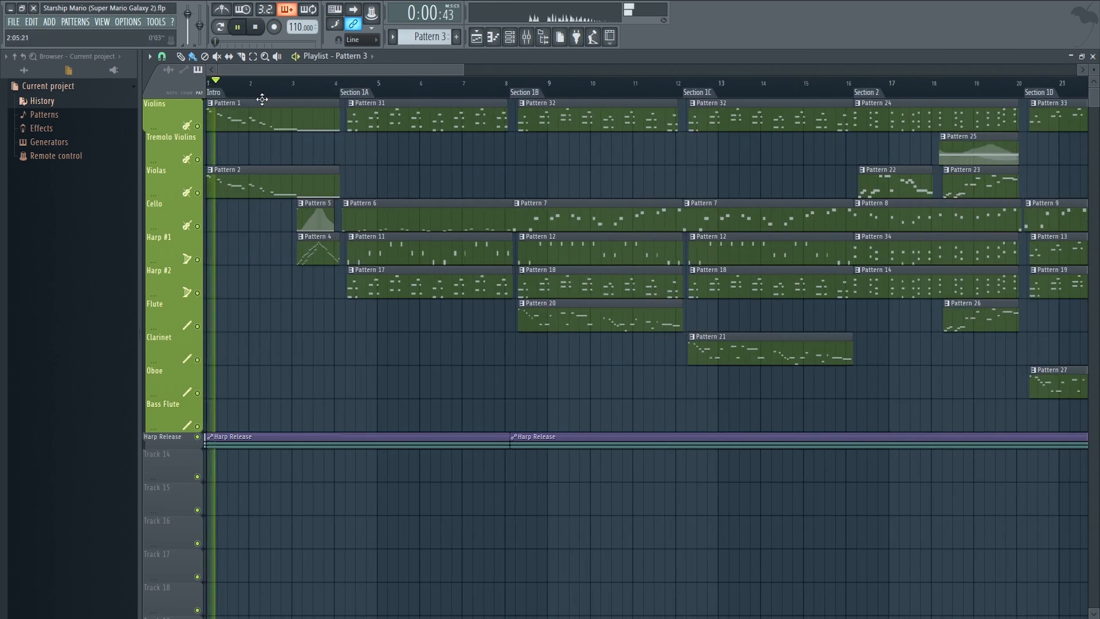
double_click(262, 99)
scroll(575, 256, up, 3)
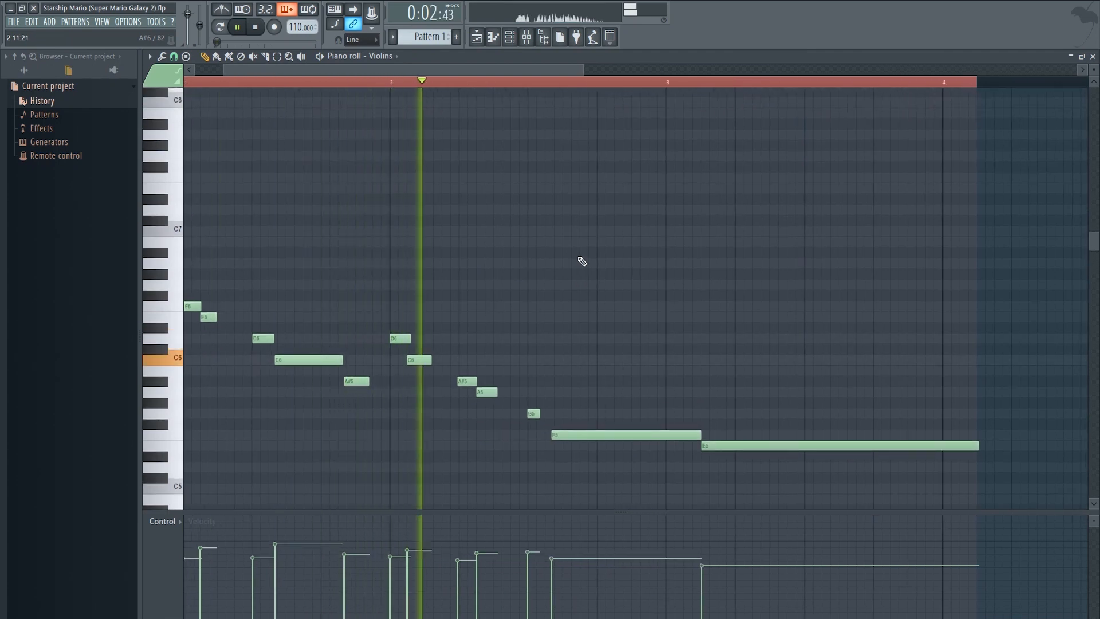
drag(672, 245, 579, 176)
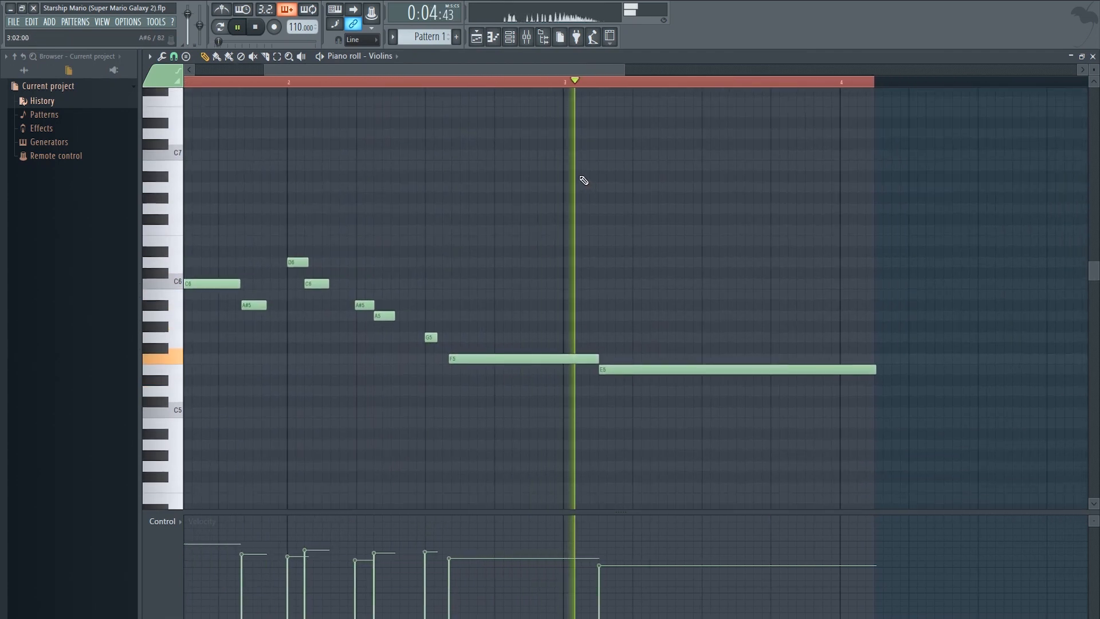
click(476, 37)
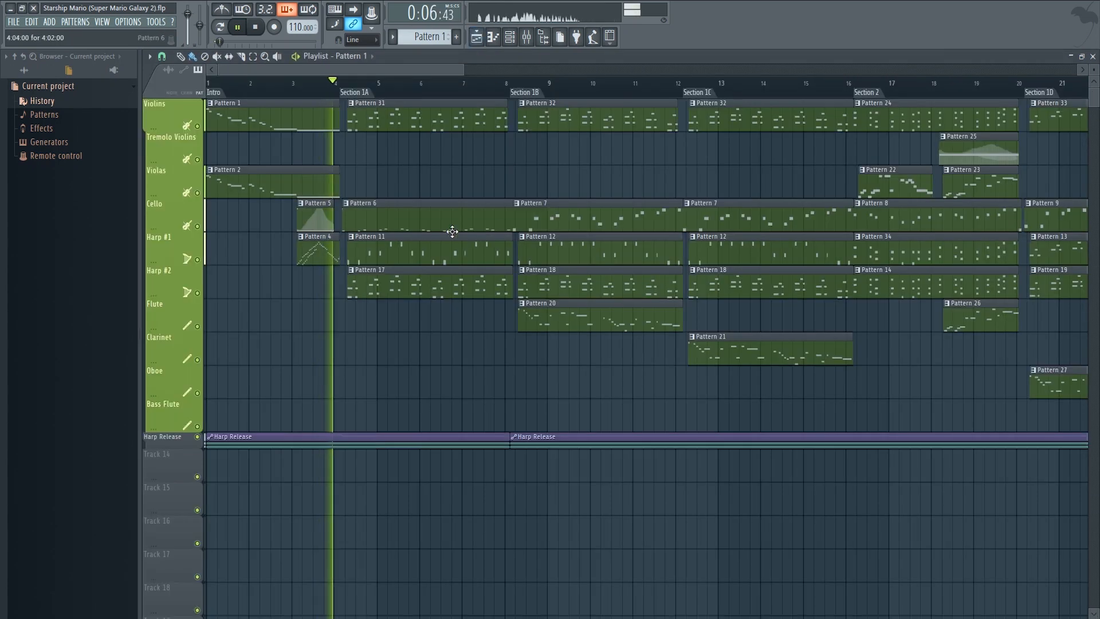
Step: Follow Harp #2's Pattern 17 notes in the piano roll during Section 1A and return to the playlist
double_click(376, 277)
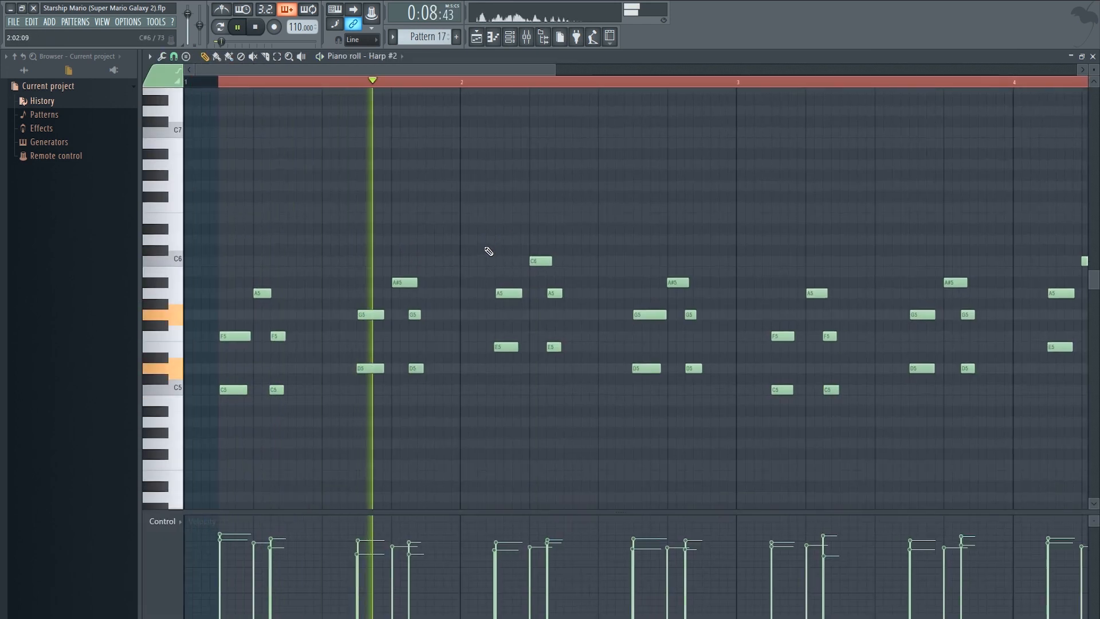
drag(489, 251, 430, 236)
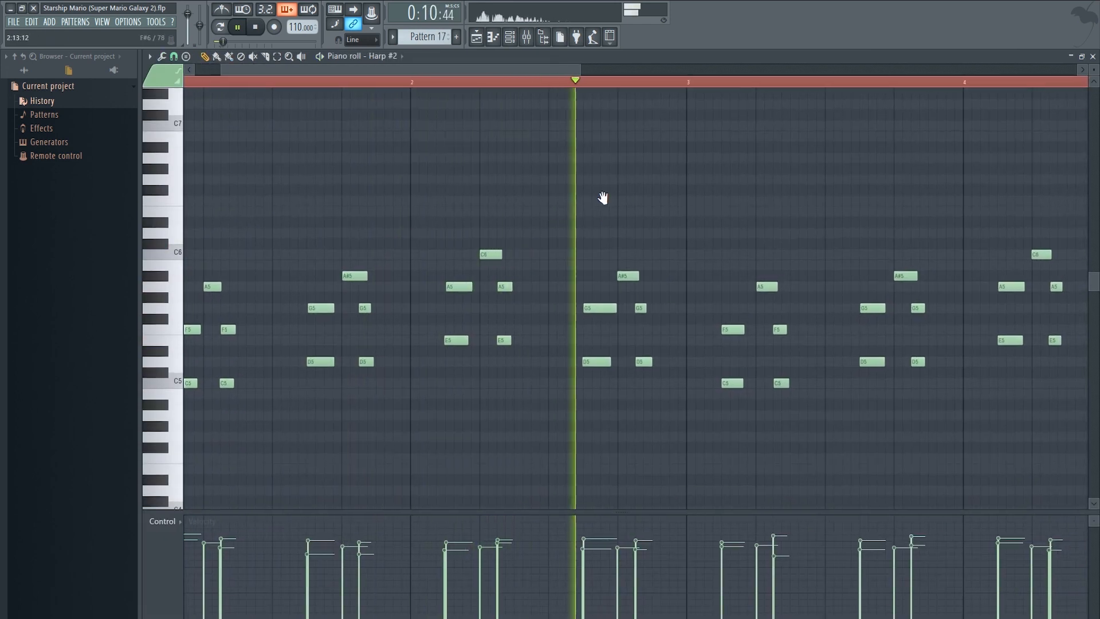
drag(602, 198, 513, 212)
click(477, 36)
Step: Follow Harp #1's Pattern 11 notes in the piano roll to the end of Section 1A, returning to the playlist
double_click(628, 242)
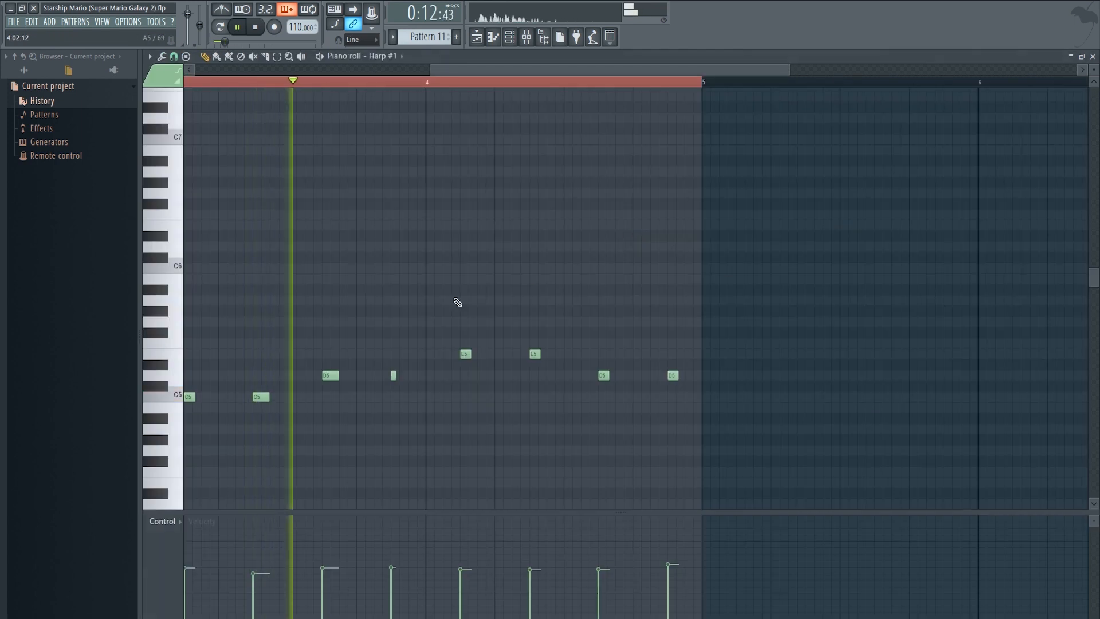
drag(458, 302, 657, 250)
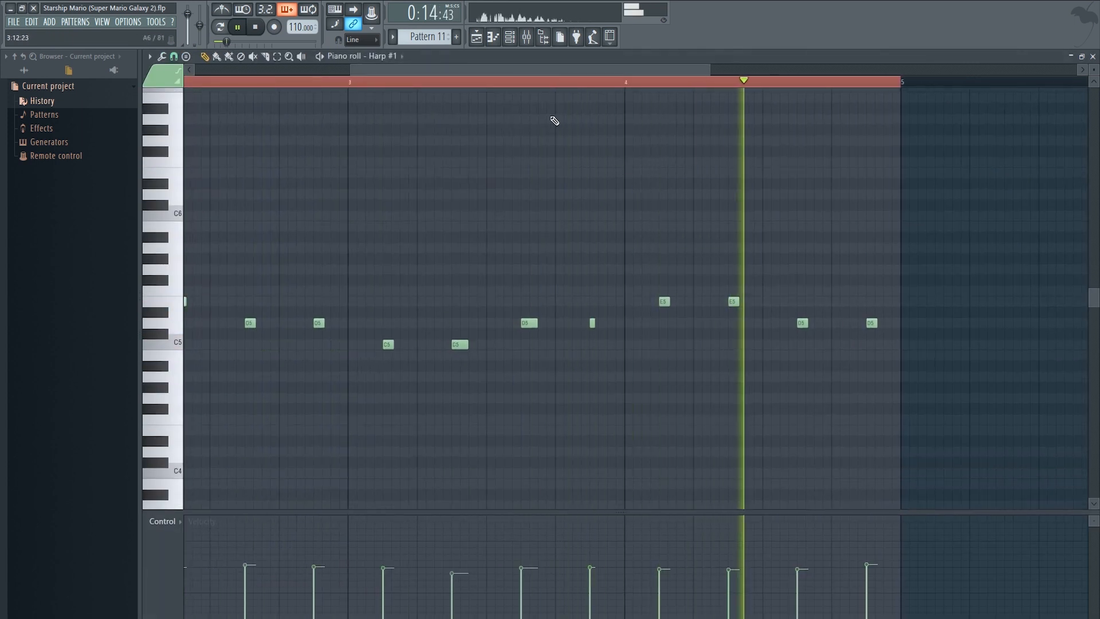
click(477, 37)
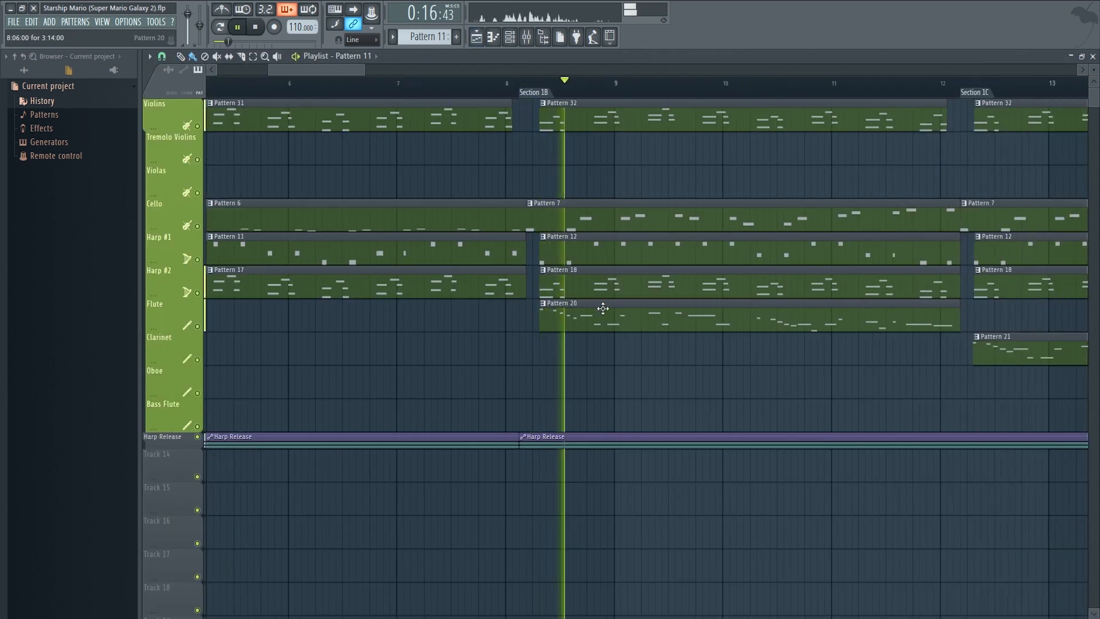
Step: Follow the Flute's Pattern 20 melody in the piano roll through Section 1B and return to the playlist
double_click(599, 307)
drag(532, 347, 418, 368)
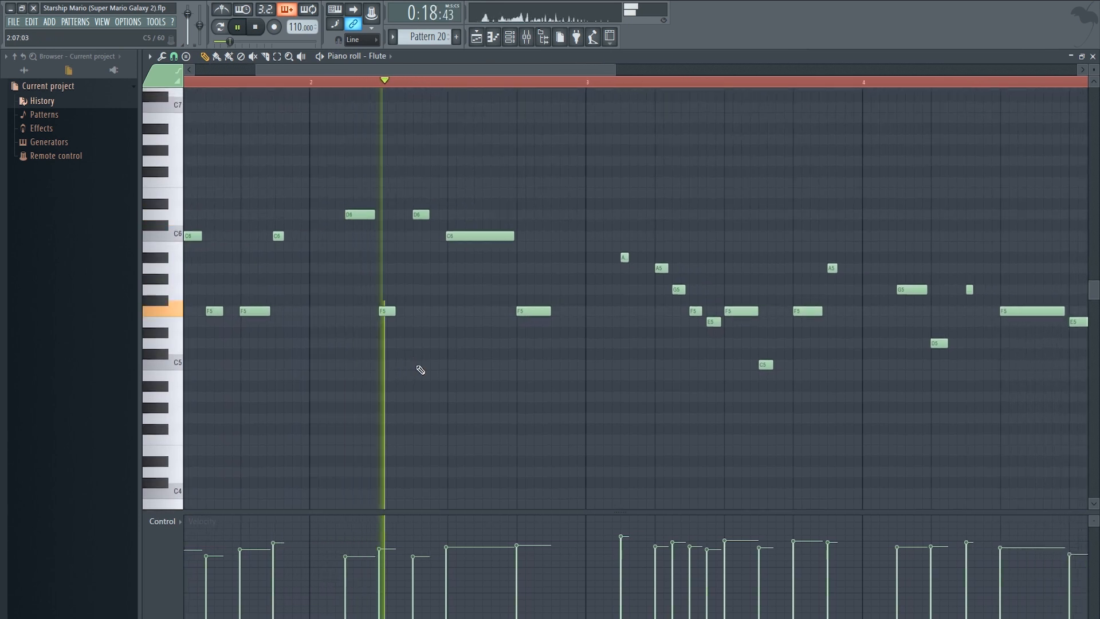
drag(555, 69, 597, 67)
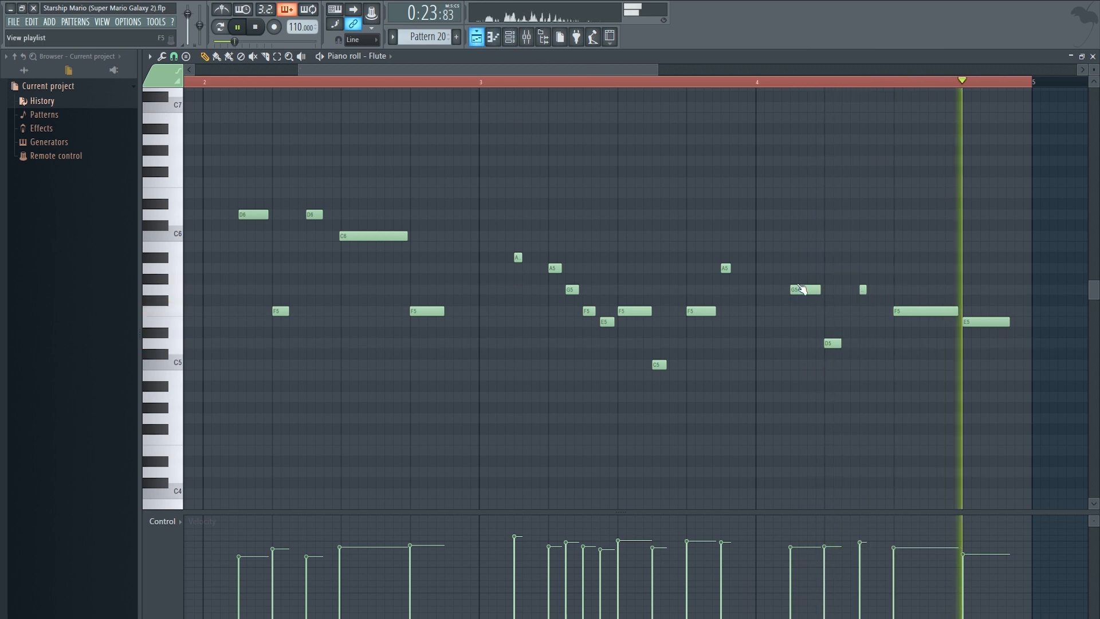
key(F5)
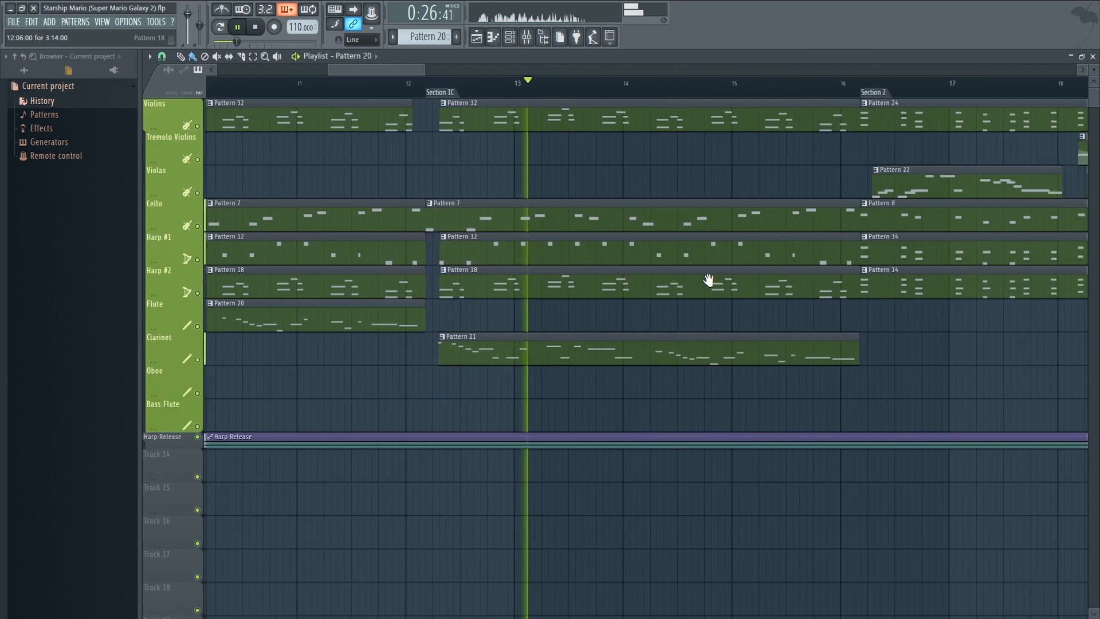
Step: Follow Harp #2's Pattern 18 in Section 1C and the Violas track's Pattern 22 in Section 2 in the piano roll
double_click(709, 280)
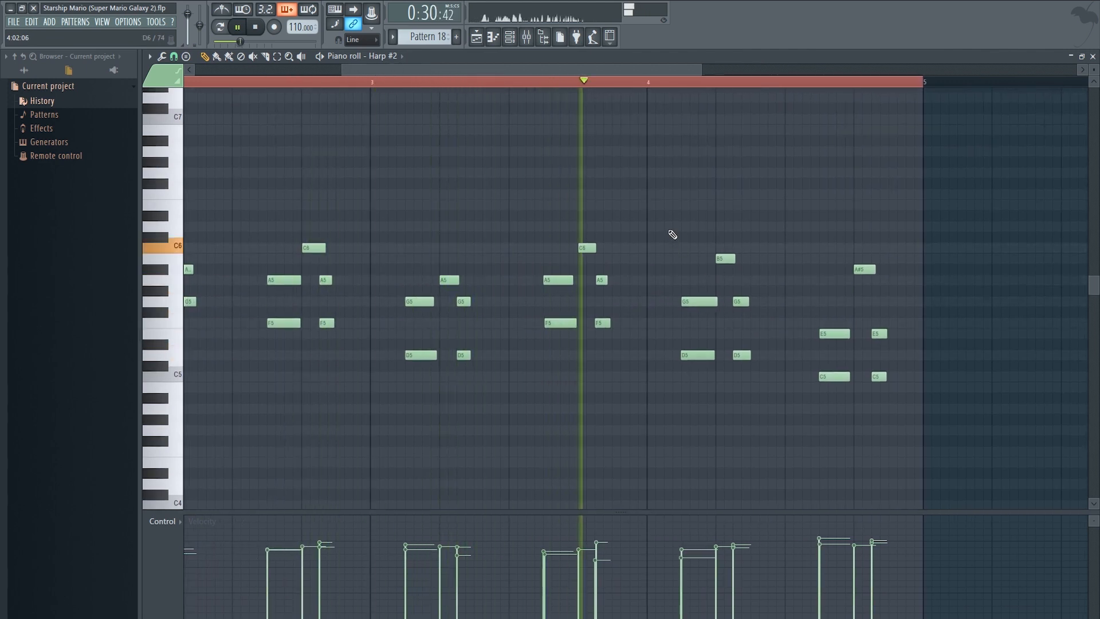
key(F5)
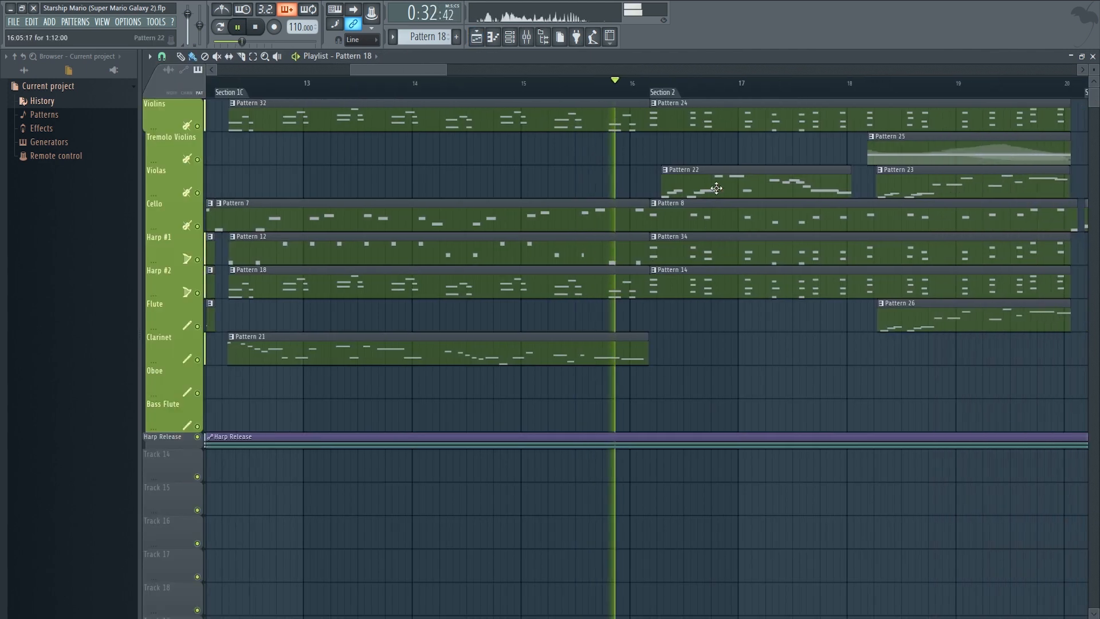
double_click(716, 188)
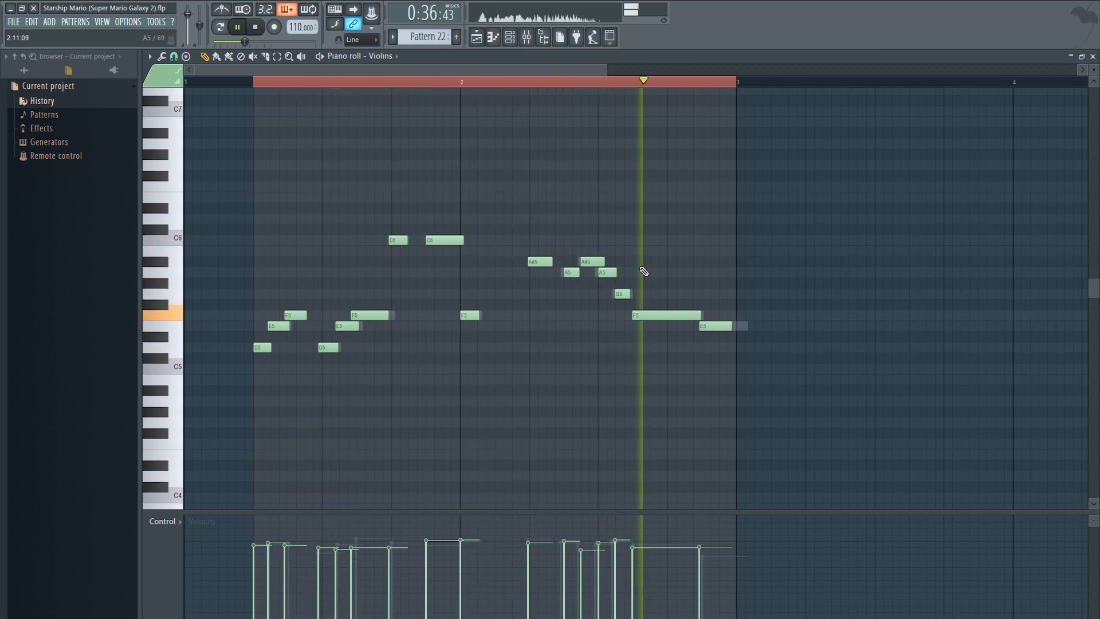
key(F5)
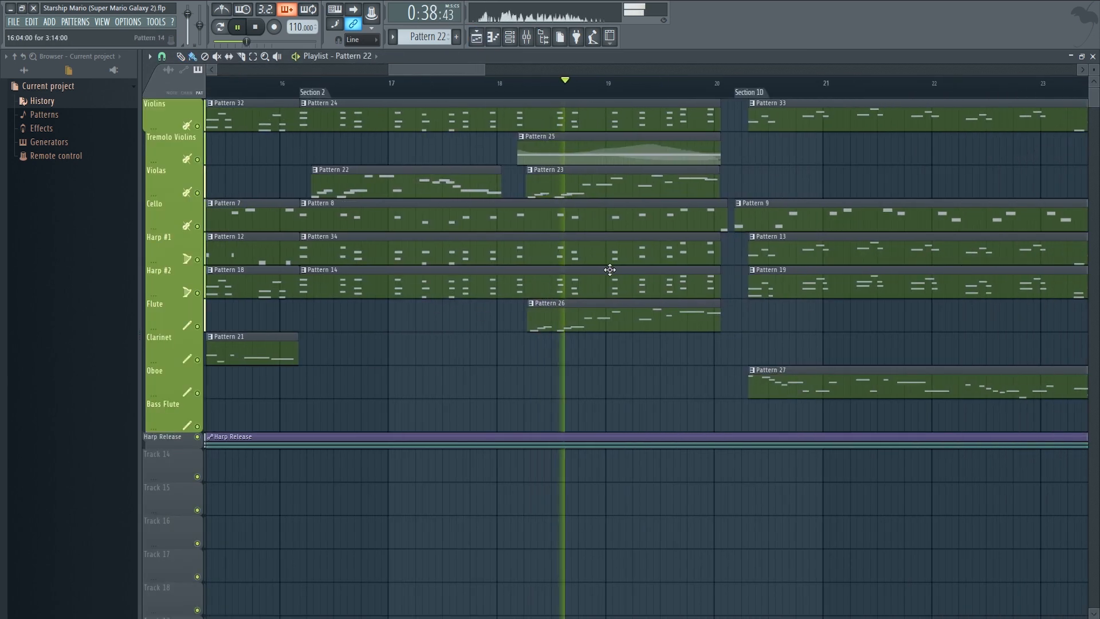
Step: Follow the Oboe's Pattern 27 melody in the piano roll during Section 1D and return to the playlist
scroll(610, 270, up, 3)
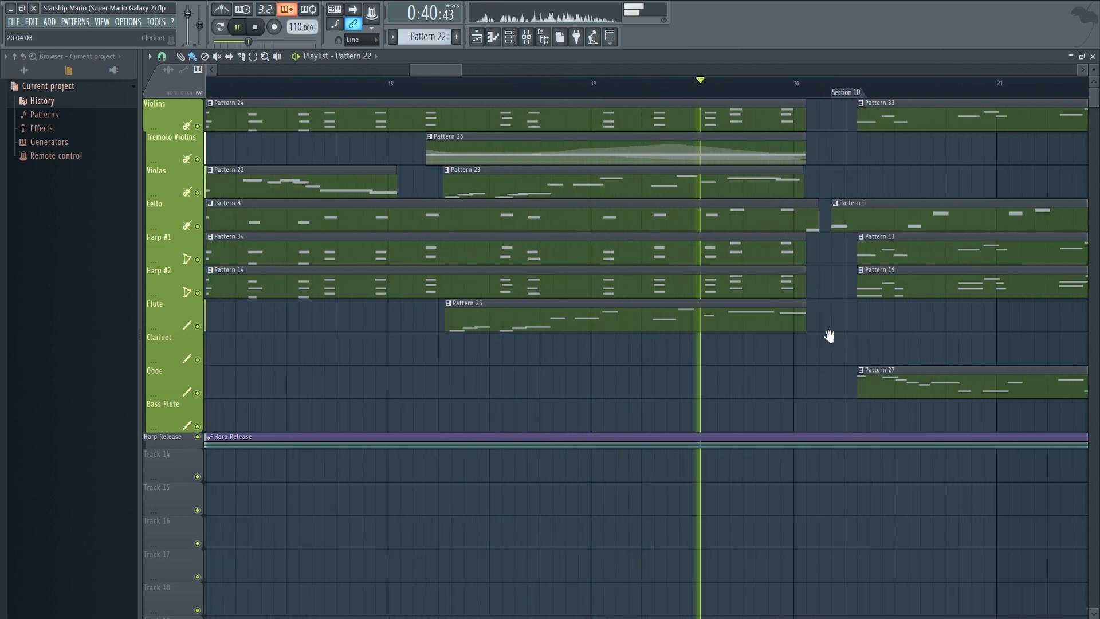
drag(829, 338, 494, 345)
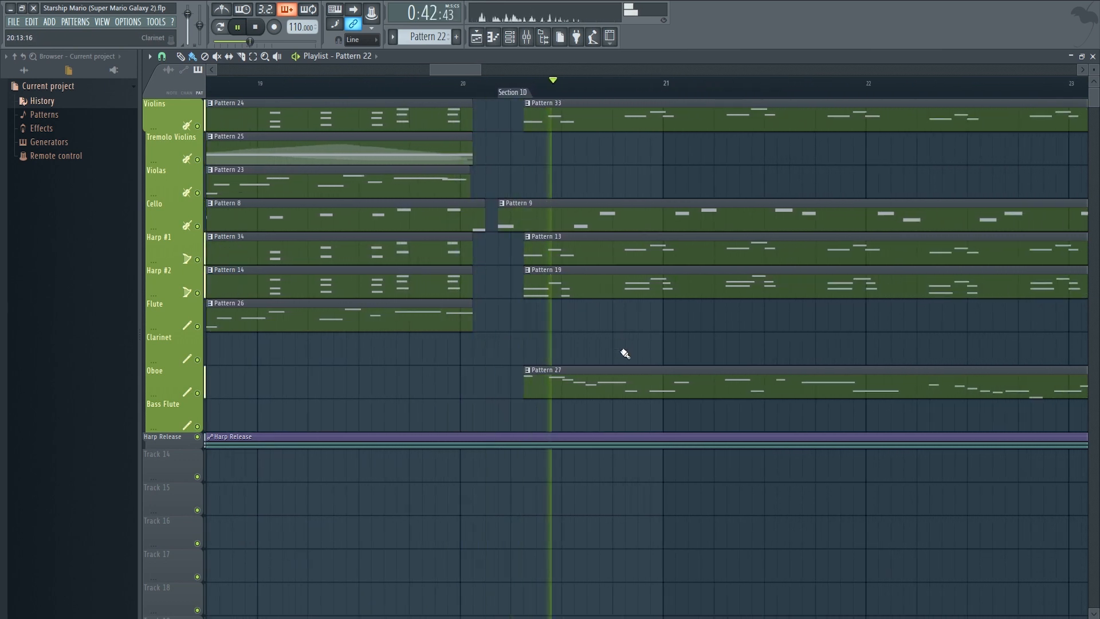
double_click(616, 373)
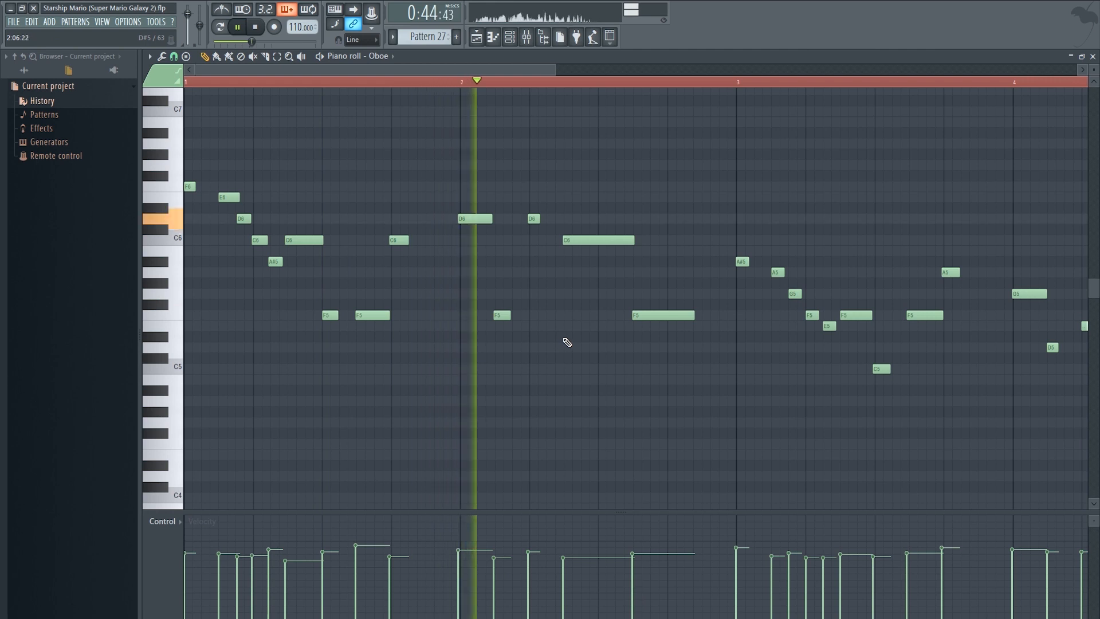
drag(500, 343, 462, 351)
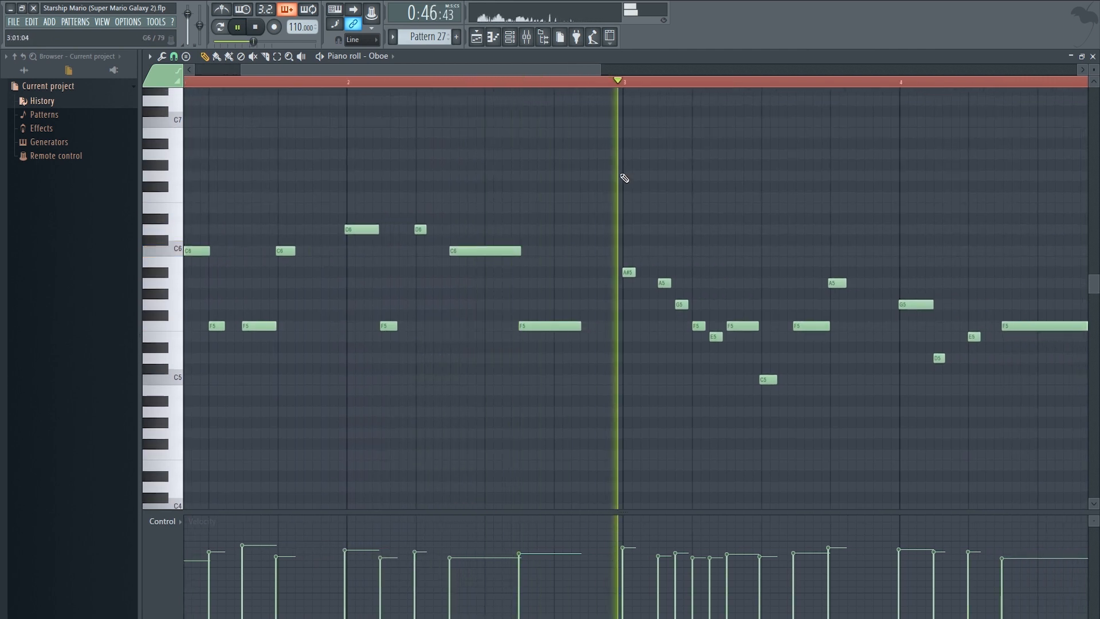
click(482, 42)
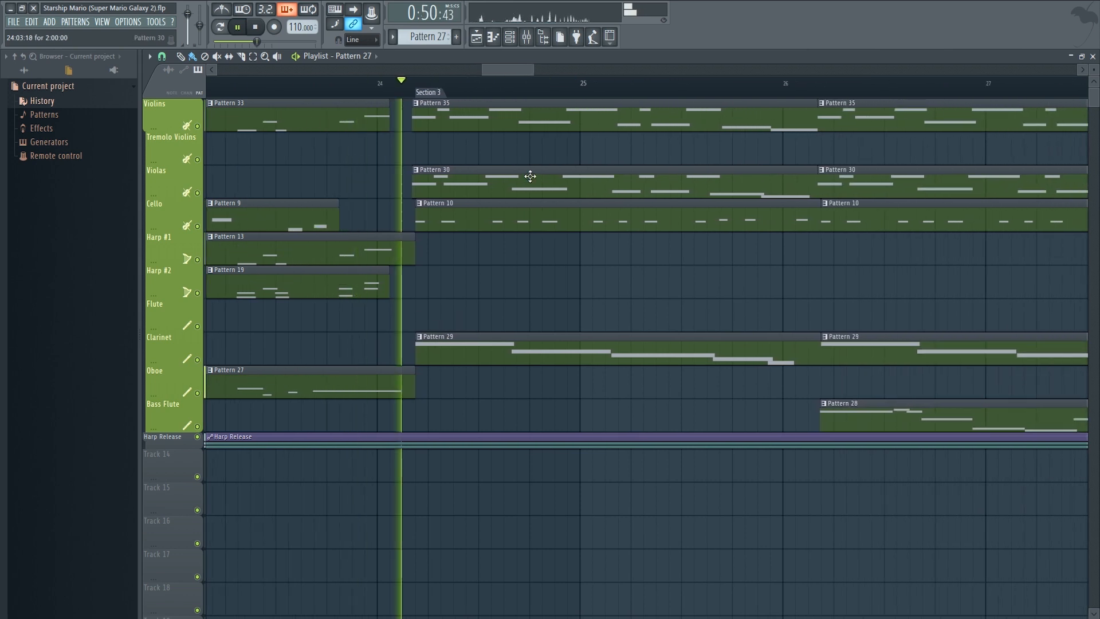
Step: Follow the Violas' Pattern 30 in Section 3 and the Tremolo Violins' Pattern 3 in Section 1E in the piano roll
click(529, 170)
double_click(530, 170)
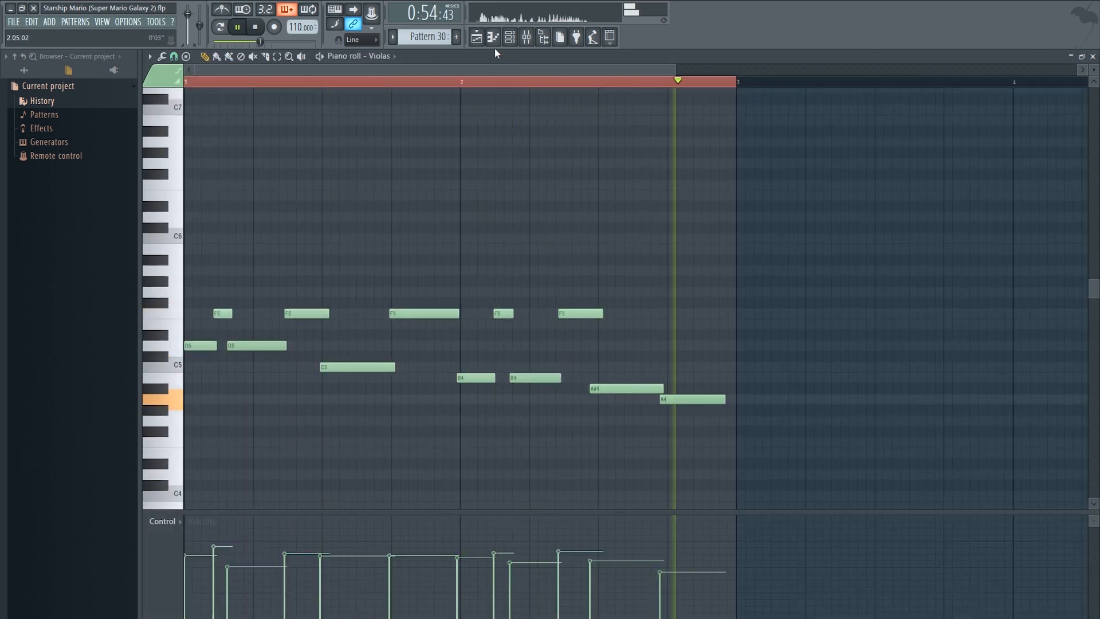
key(F5)
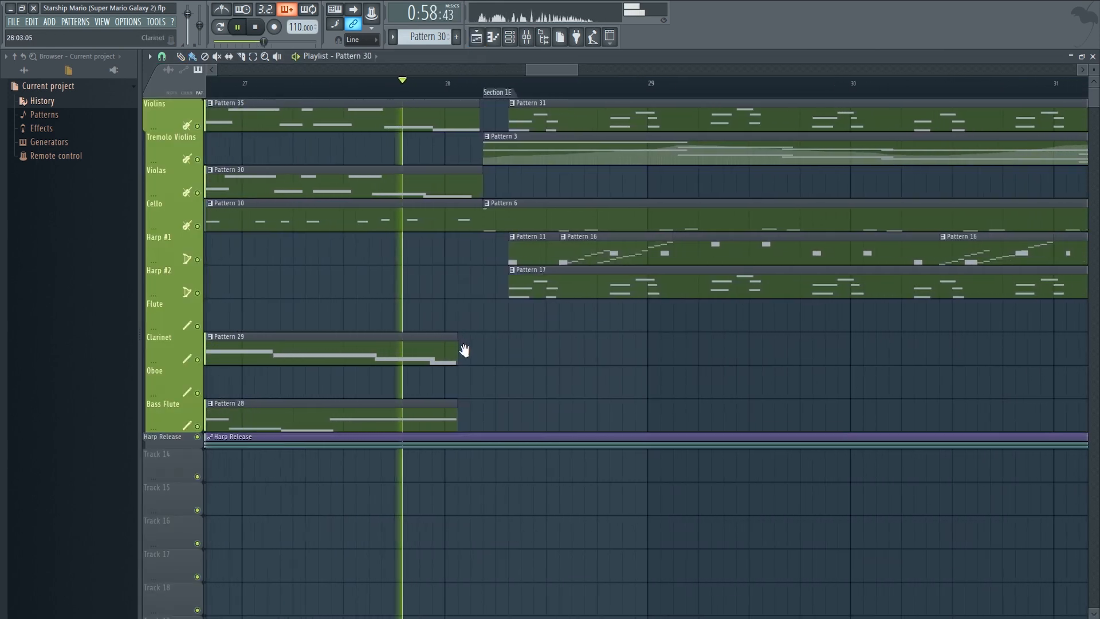
double_click(542, 150)
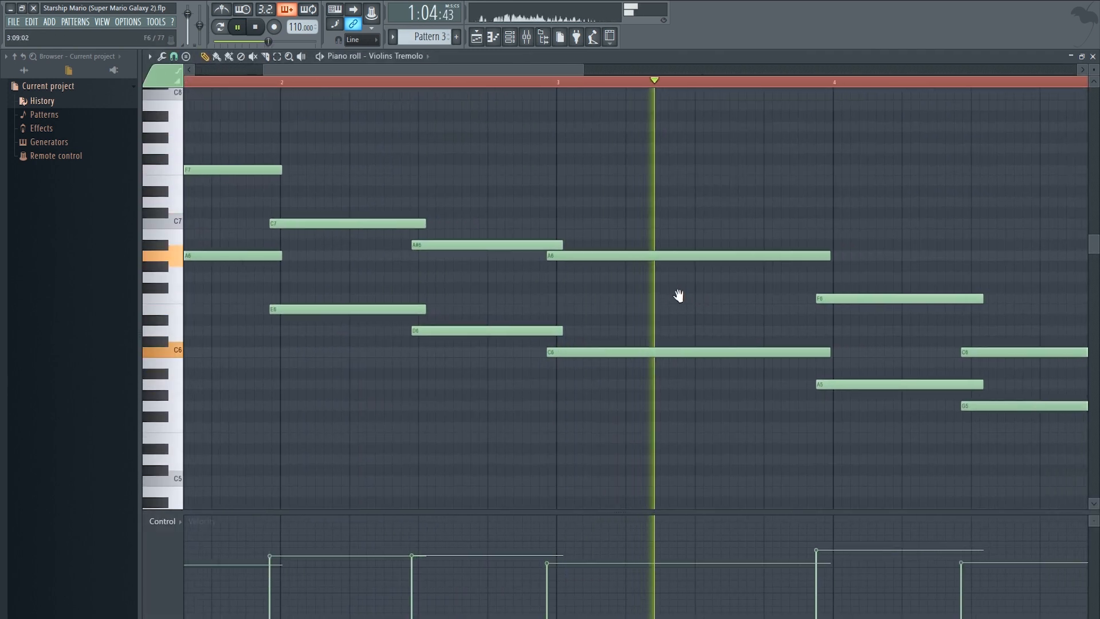
click(479, 38)
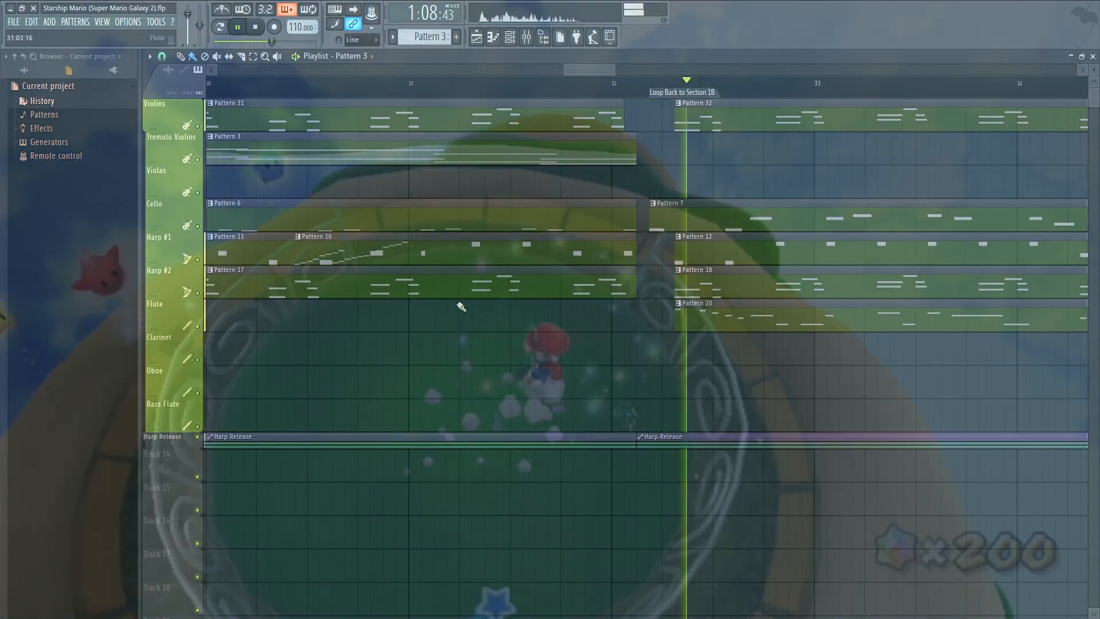